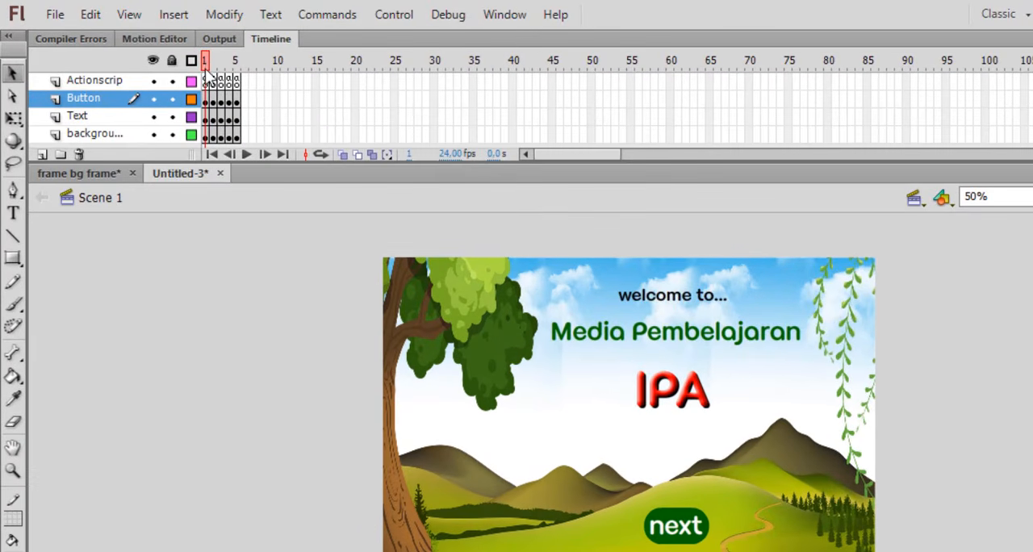
Scrub through the first three frames of the finished example and return to frame 1
click(210, 61)
mouse_move(213, 60)
mouse_down()
mouse_move(238, 65)
mouse_move(202, 66)
mouse_move(228, 71)
mouse_up()
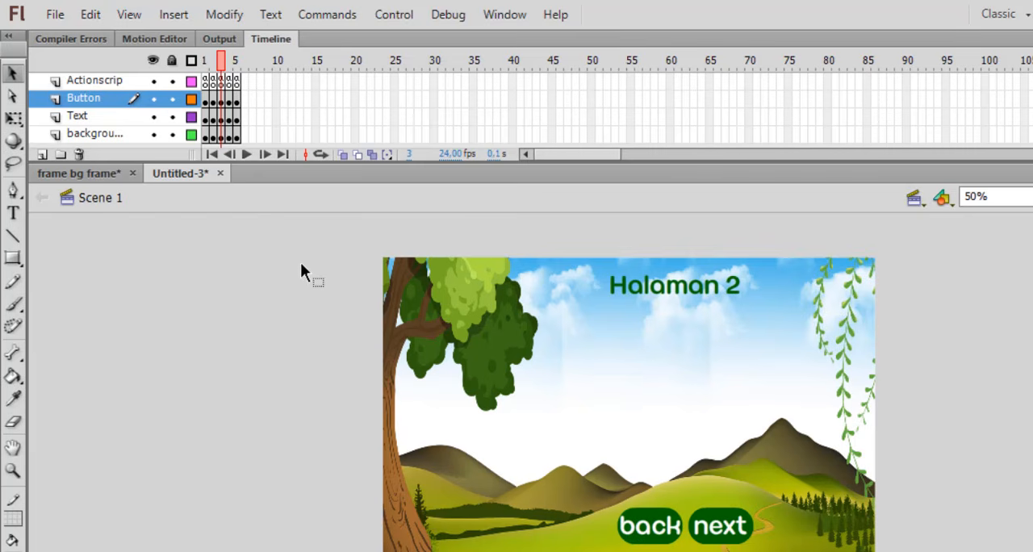
click(204, 66)
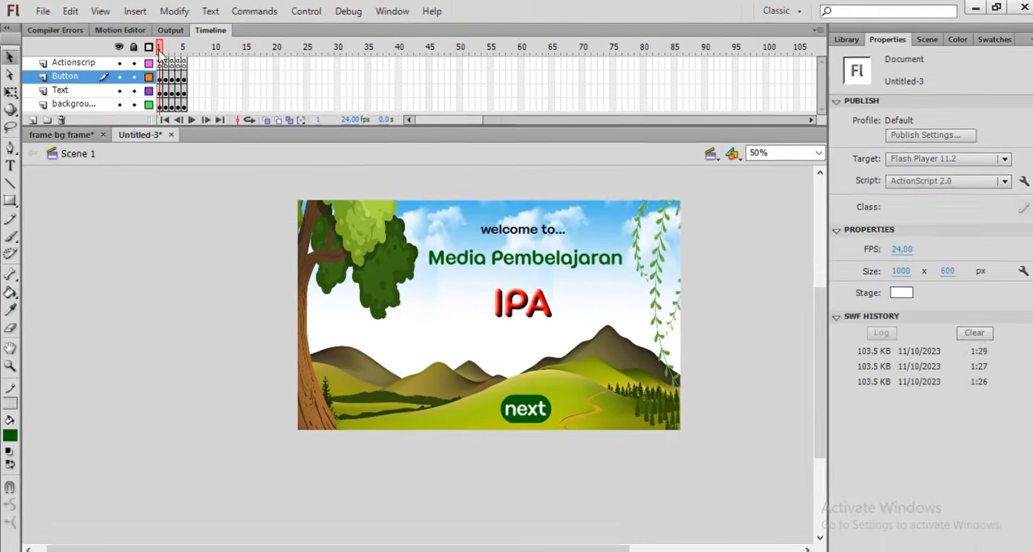
Test the movie, check the next and back navigation between the Halaman pages, and close the preview
key(ctrl+Return)
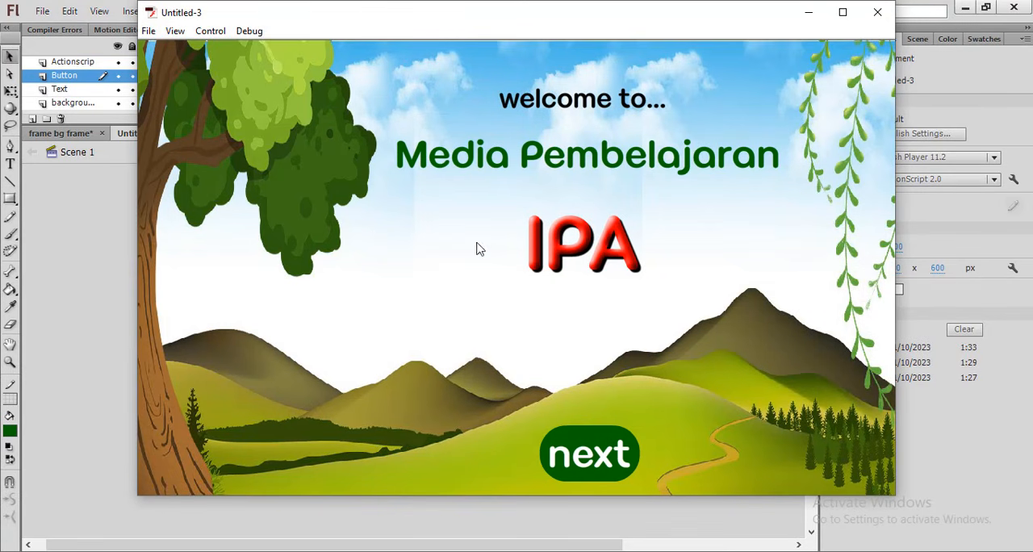
click(596, 462)
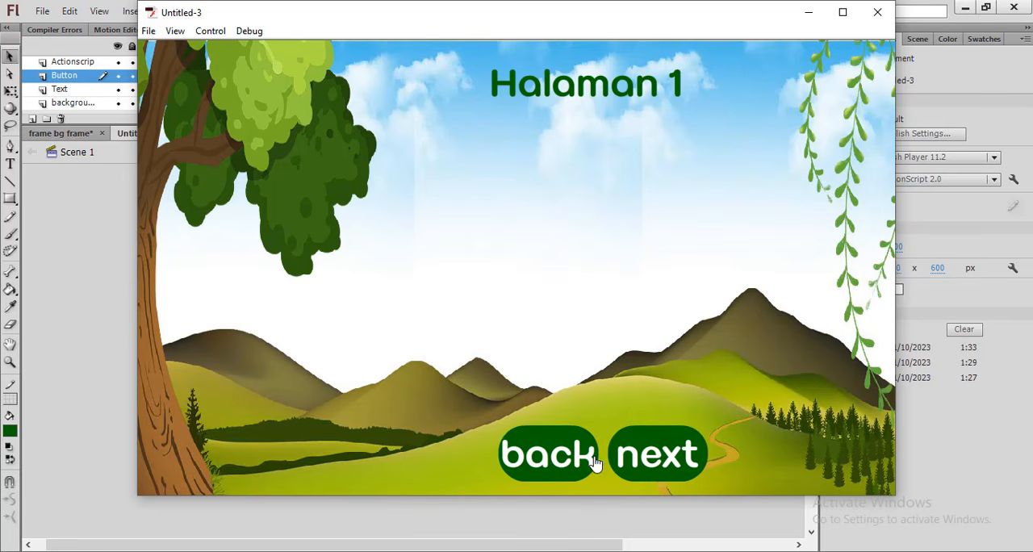
click(656, 460)
click(655, 460)
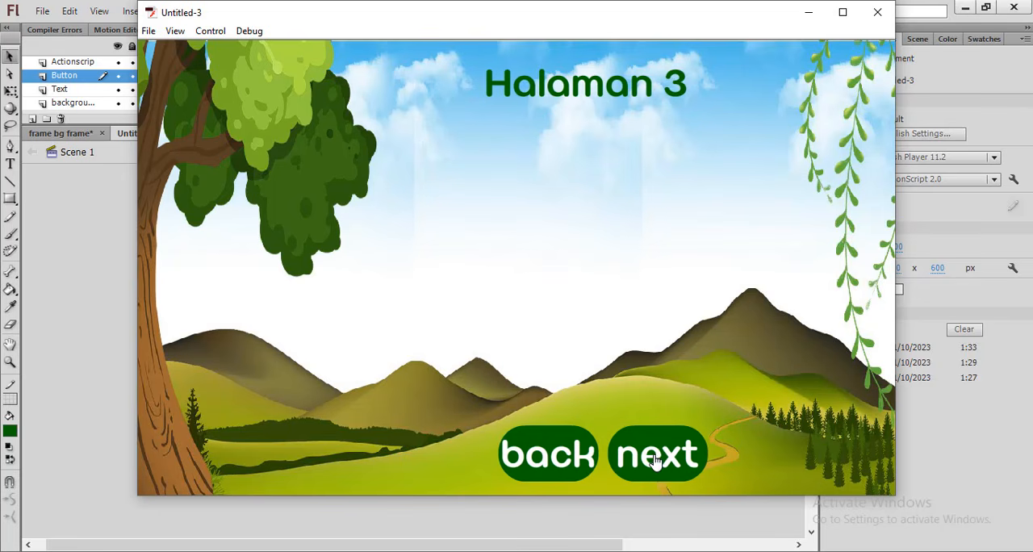
click(562, 462)
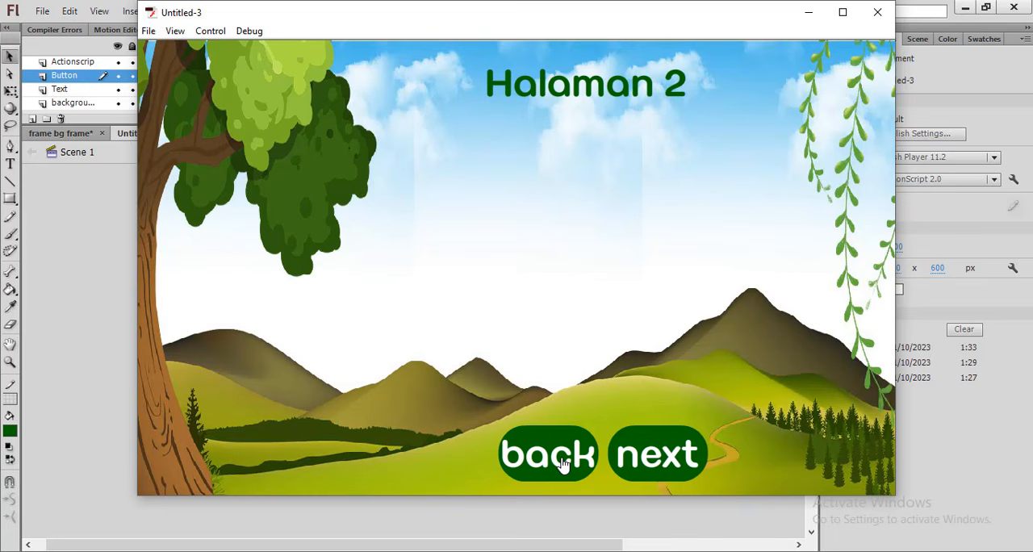
click(562, 463)
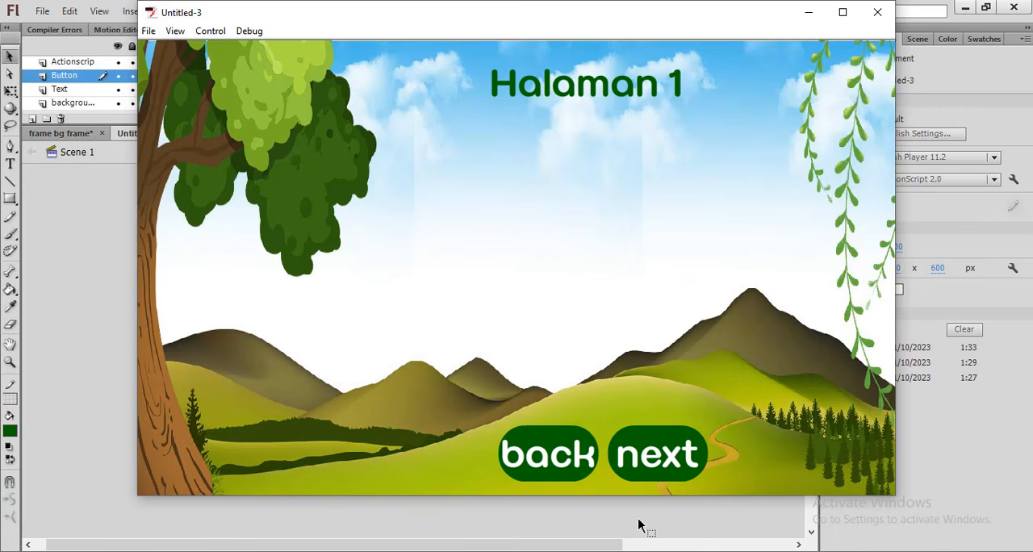
click(658, 458)
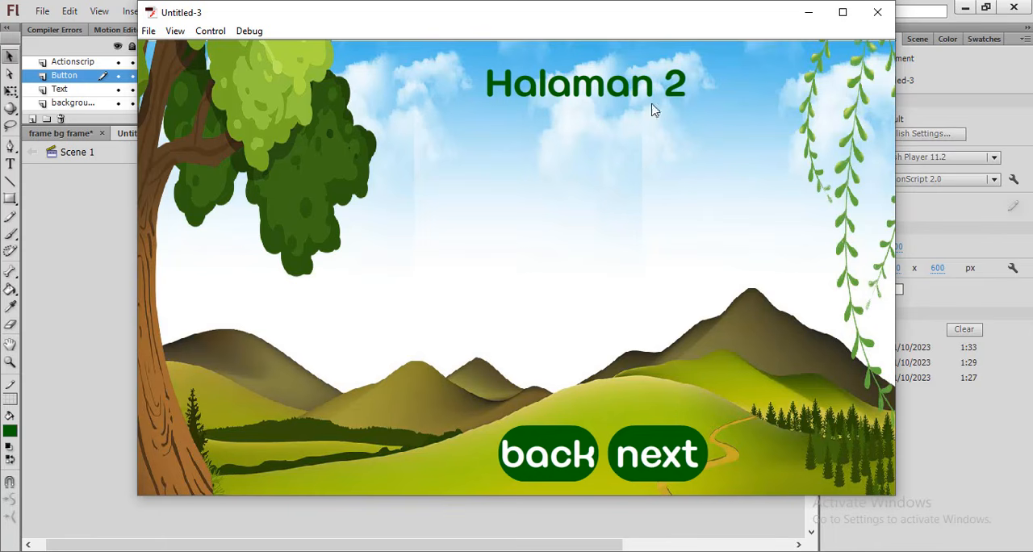
click(676, 459)
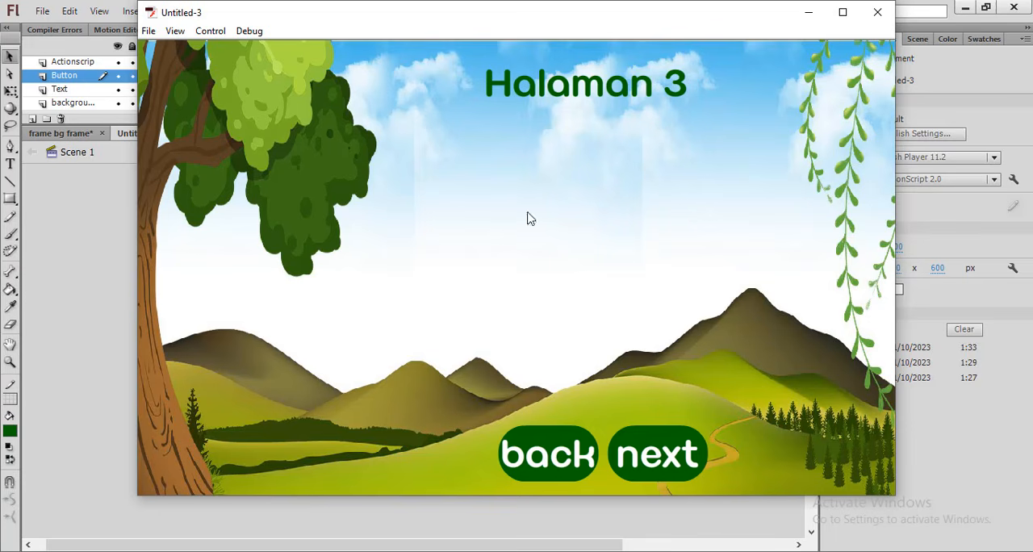
click(539, 452)
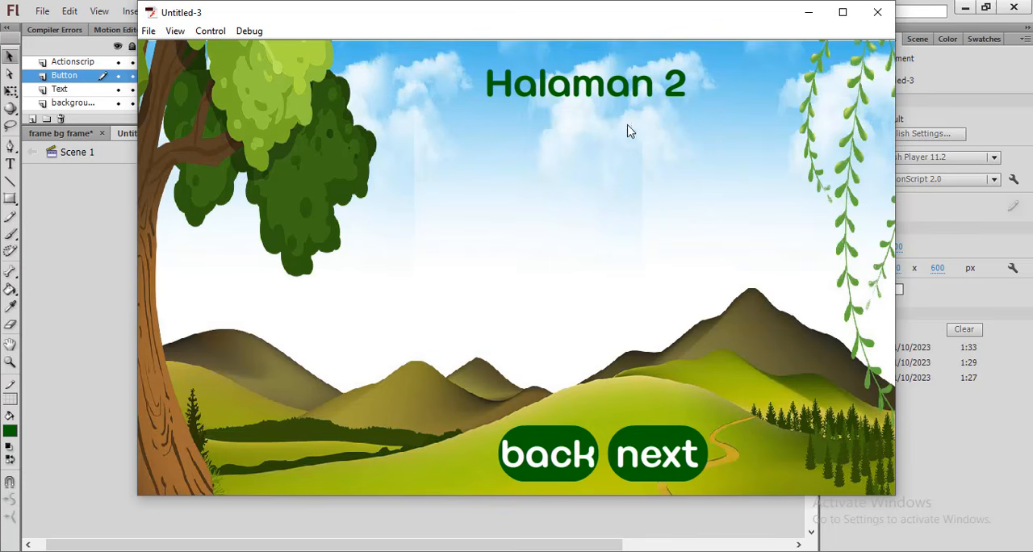
click(546, 455)
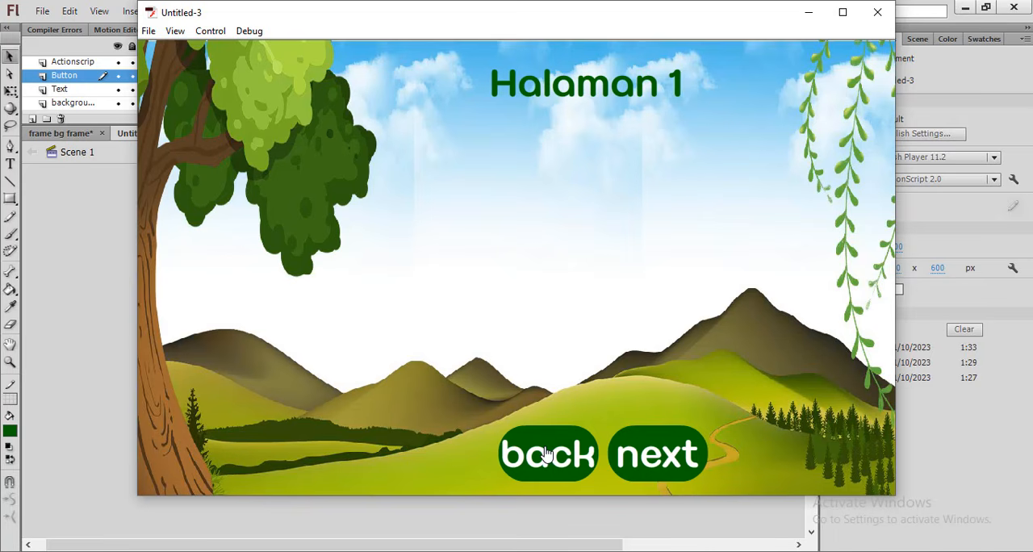
click(664, 462)
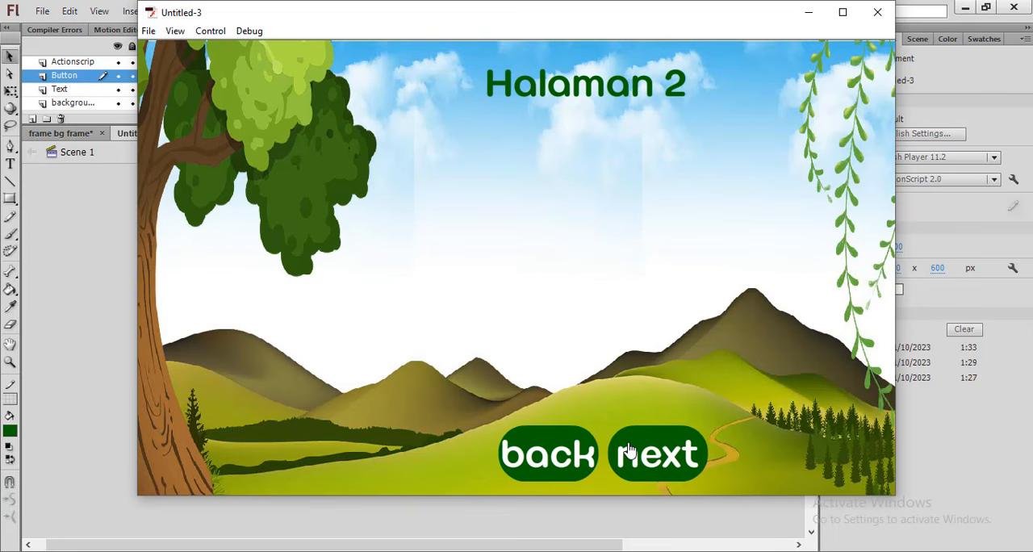
click(878, 12)
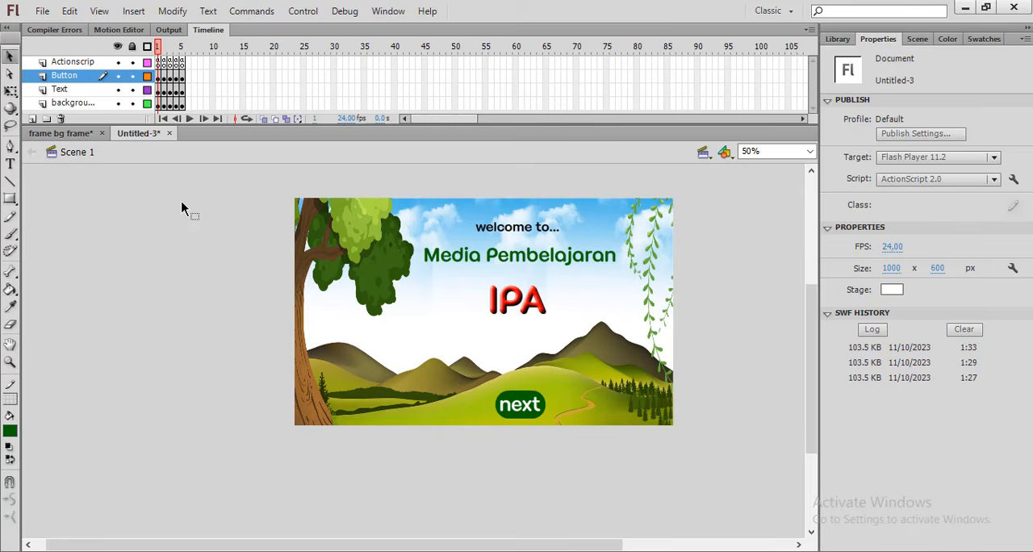
Create a new ActionScript 2.0 document
click(44, 11)
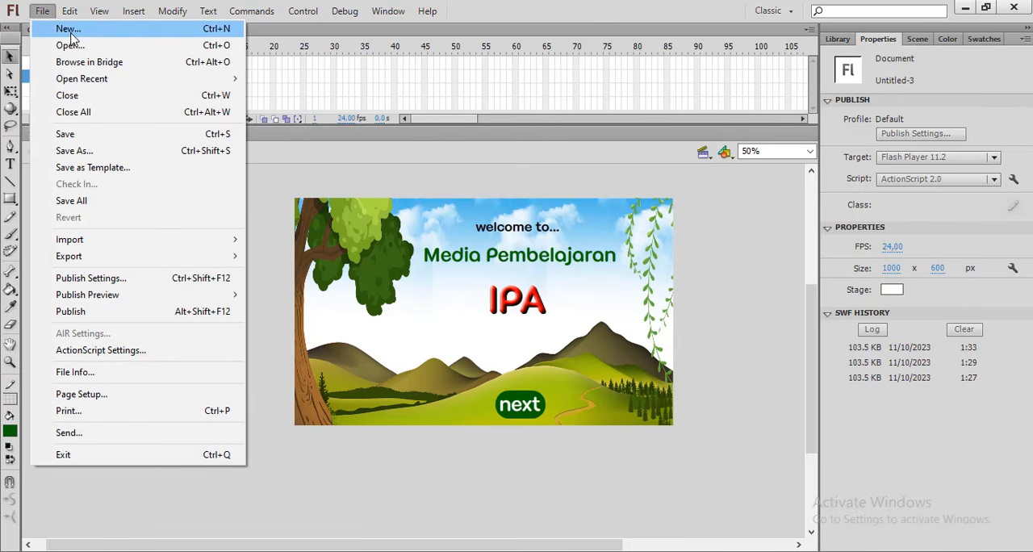
click(72, 30)
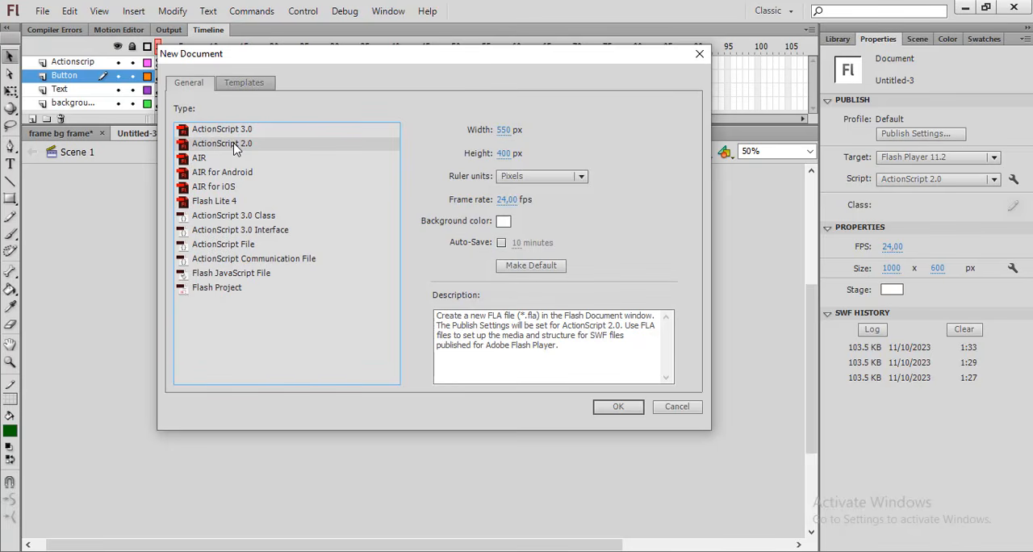
click(619, 407)
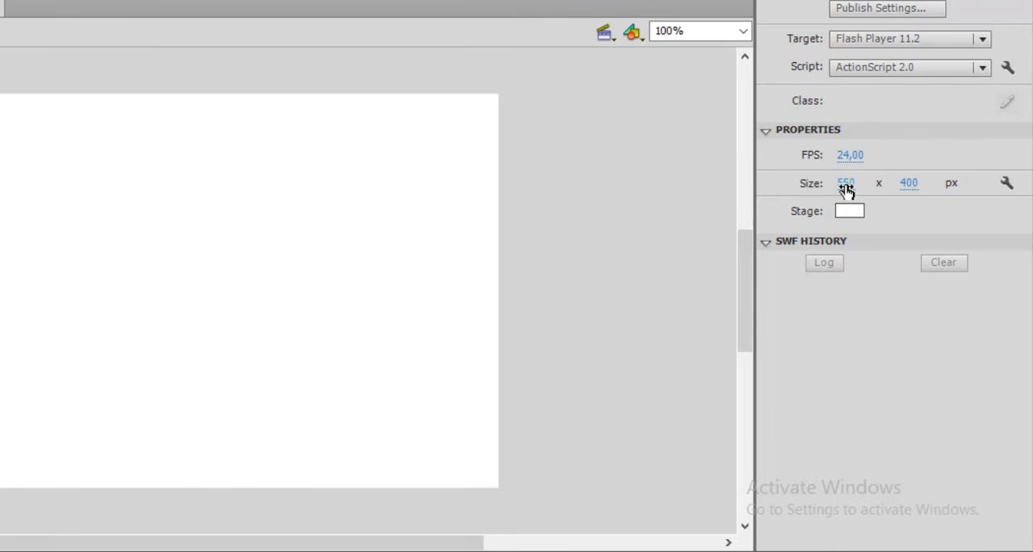
Set the new document's stage size to 1000 x 600 px
click(847, 186)
text(1000)
click(911, 184)
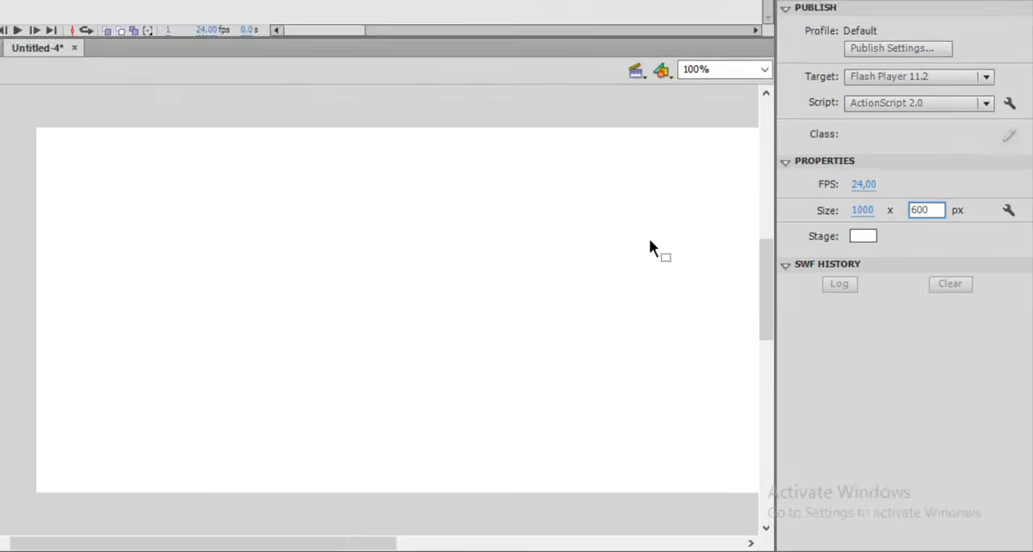
click(615, 214)
Add three layers above Layer 1 and rename the topmost one Actionscrip
key(ctrl+minus)
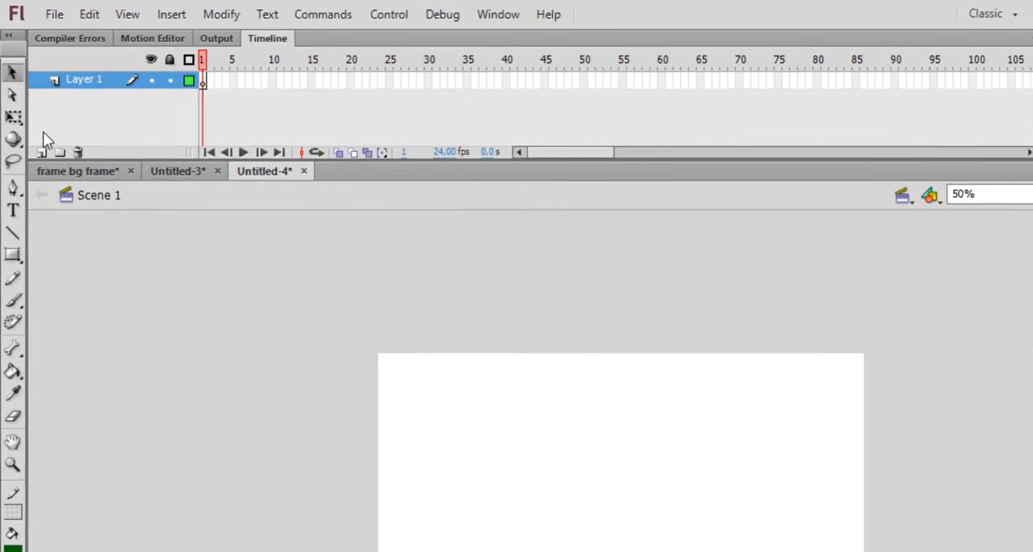
click(35, 127)
click(34, 127)
click(35, 126)
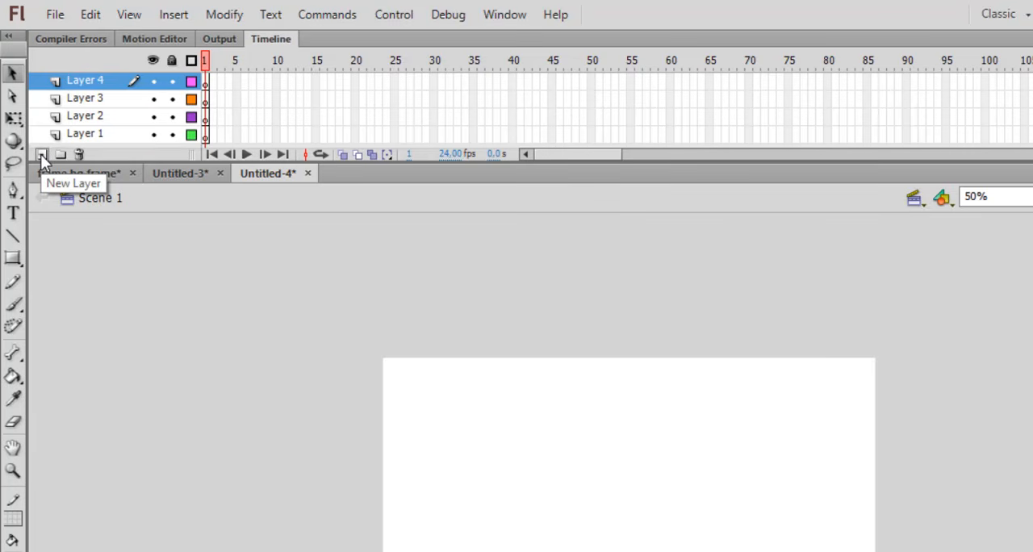
double_click(102, 81)
drag(105, 81, 69, 81)
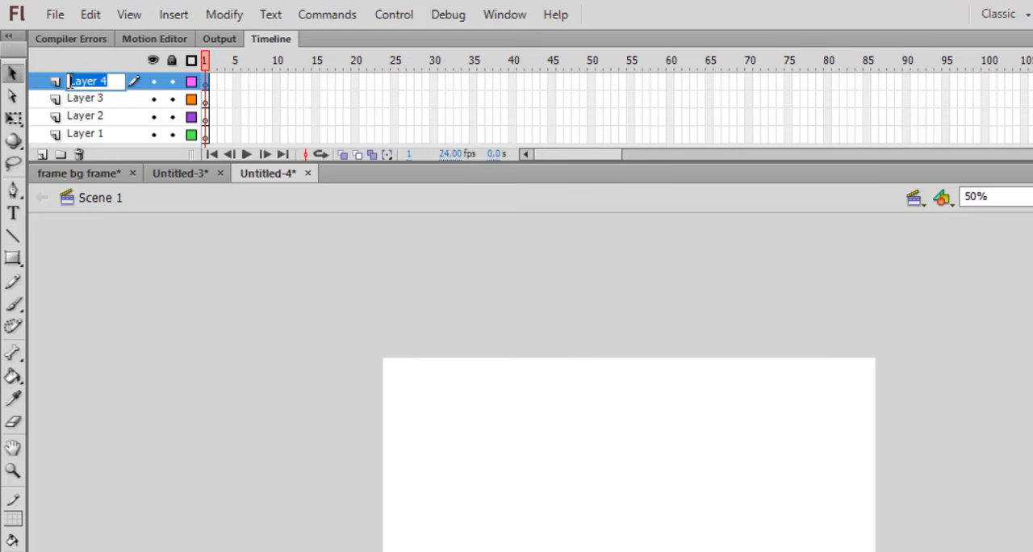
text(A)
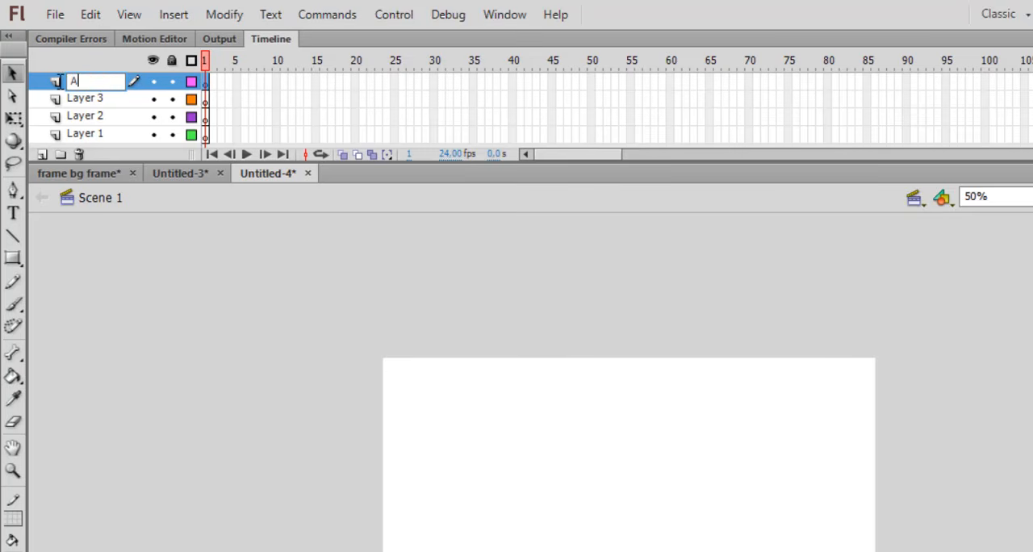
text(ctionscrip)
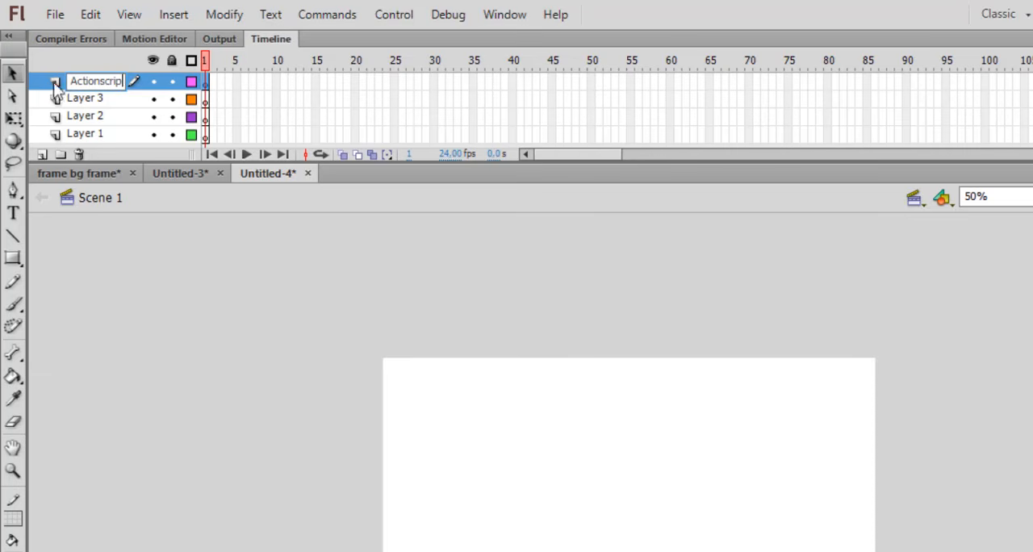
Rename Layer 3 as Button and Layer 2 as Text
double_click(85, 98)
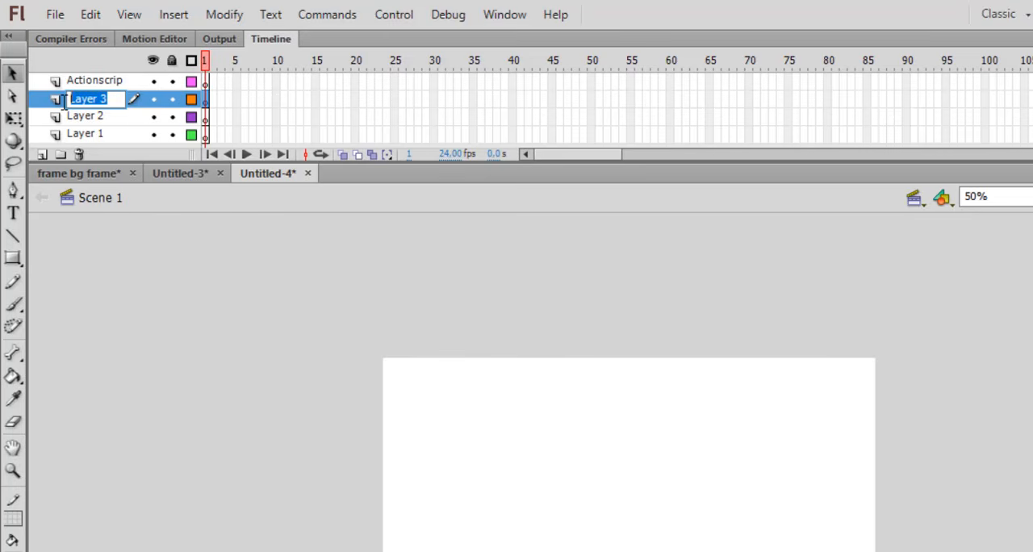
text(Button)
double_click(89, 116)
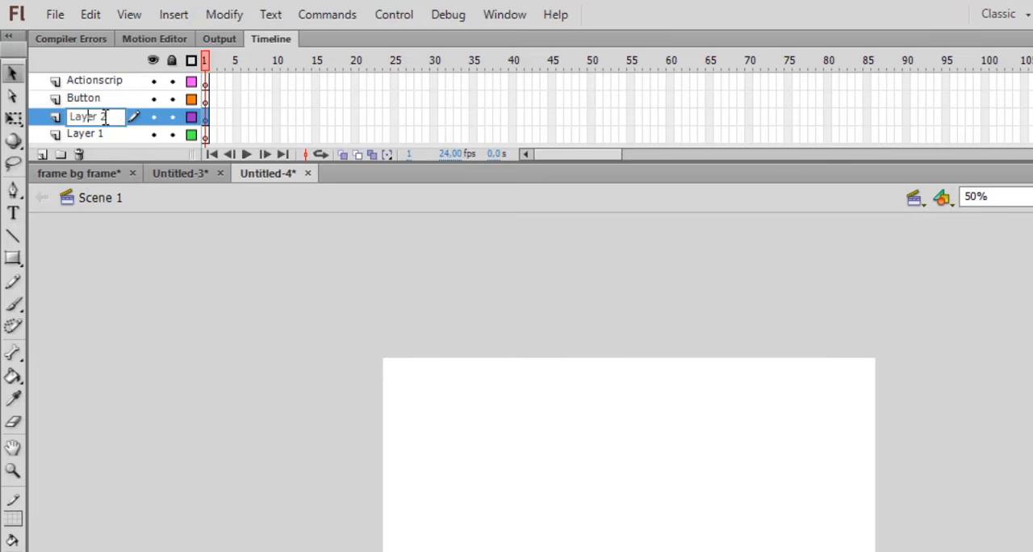
drag(106, 117, 69, 117)
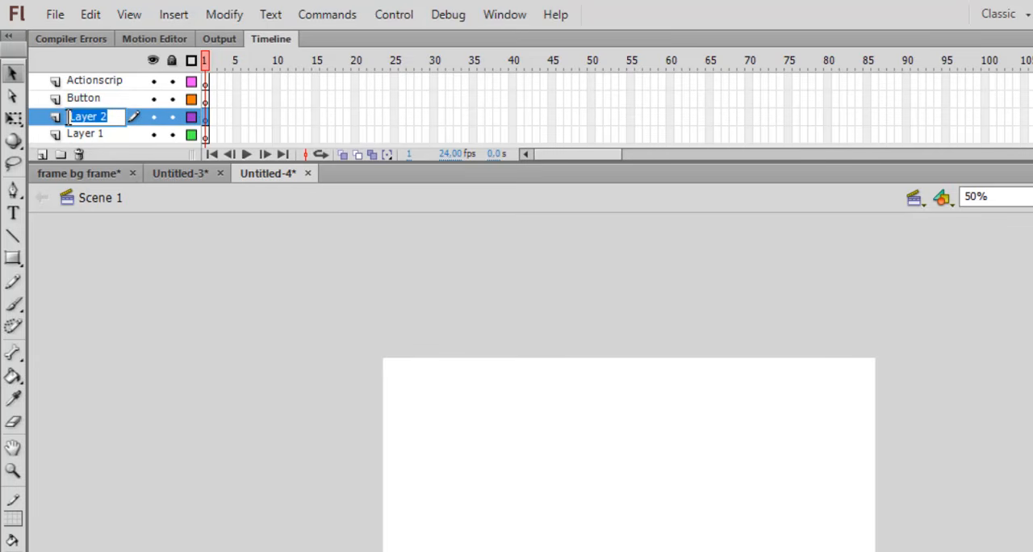
text(Tek)
key(BackSpace)
text(xt)
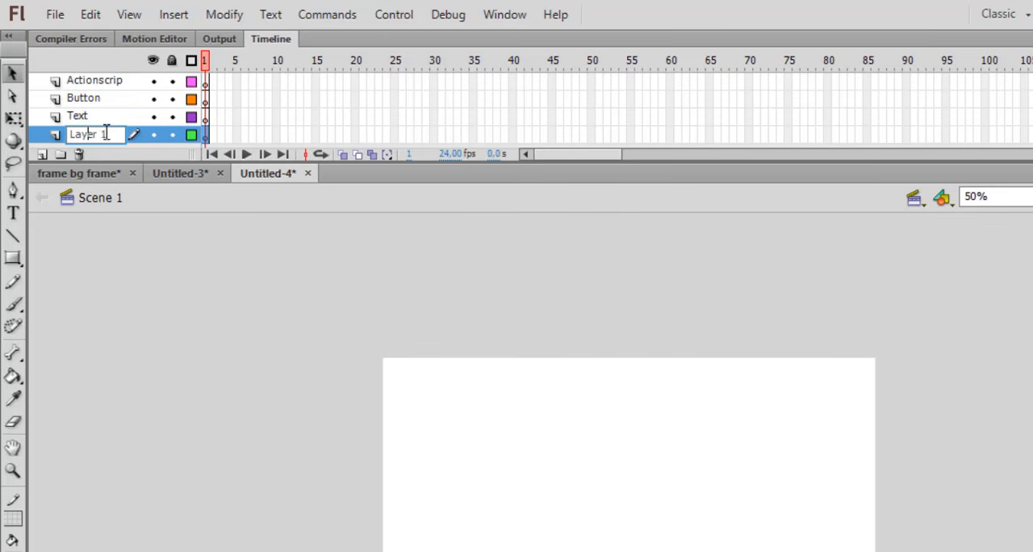
Rename Layer 1 as Background
drag(106, 134, 51, 134)
text(Background)
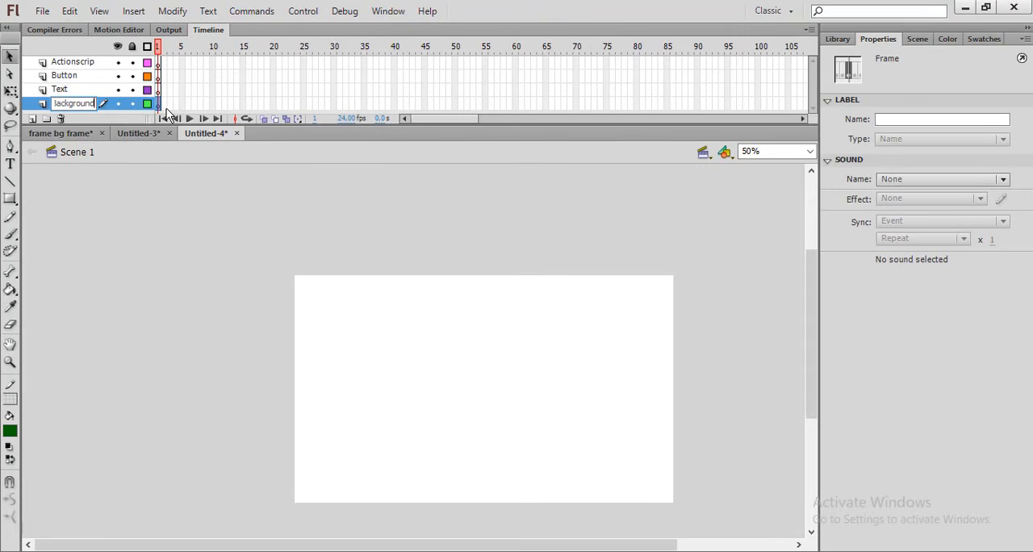
key(Return)
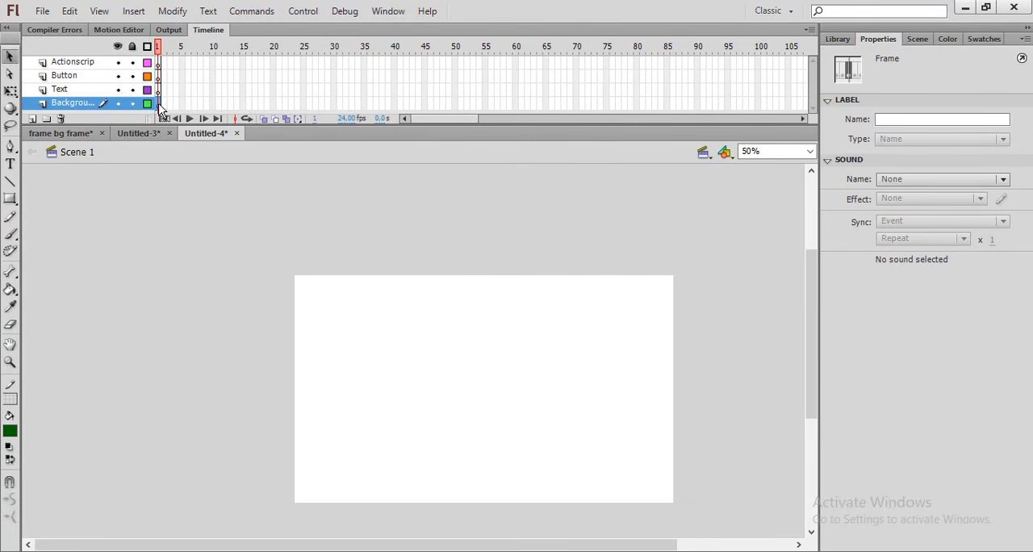
Import the Hutan image from the Pictures folder to the stage on the Background layer
click(42, 11)
mouse_move(97, 244)
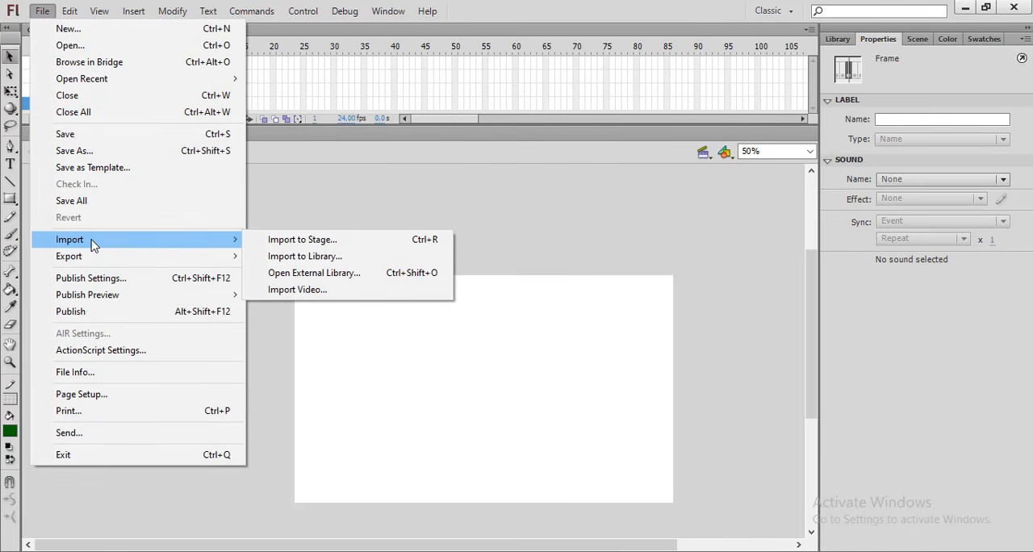
click(322, 244)
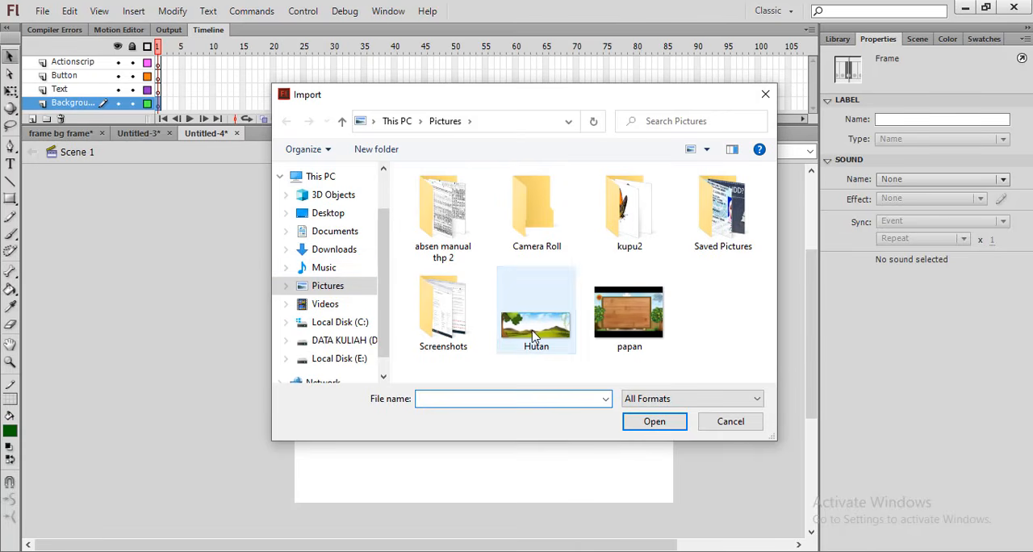
click(535, 337)
click(667, 426)
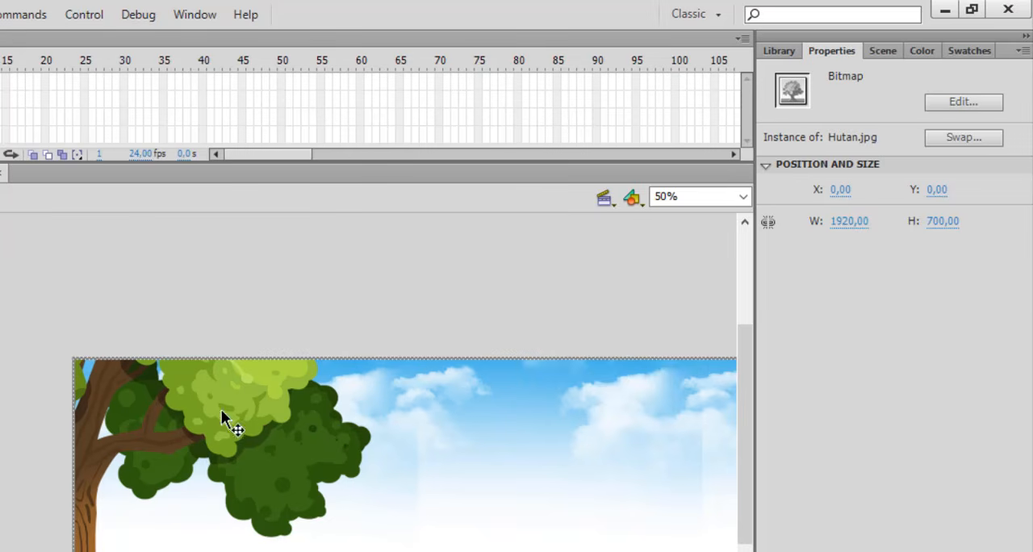
Resize the imported Hutan image to 1000 wide by 600 high and deselect it
click(849, 223)
text(1000)
click(943, 222)
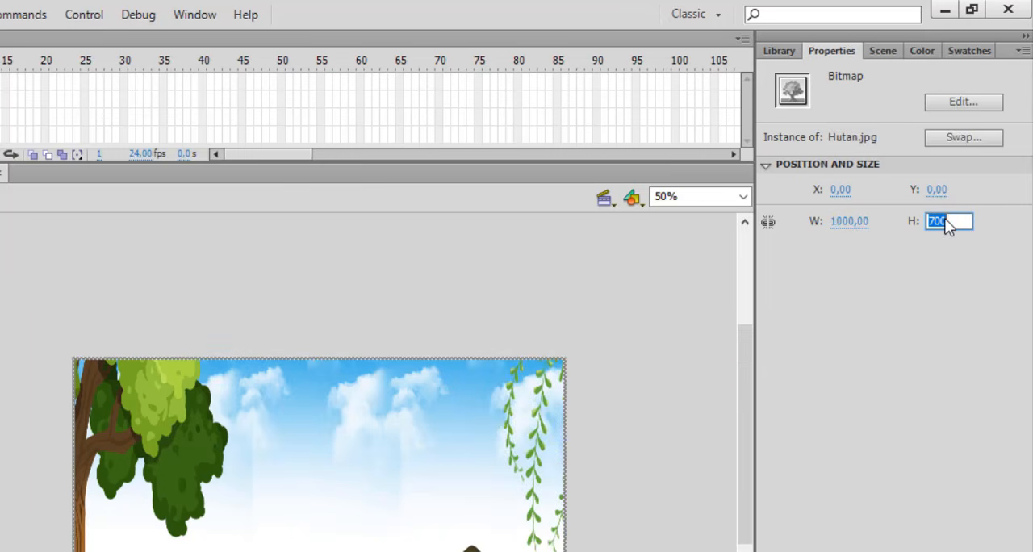
text(600)
click(689, 264)
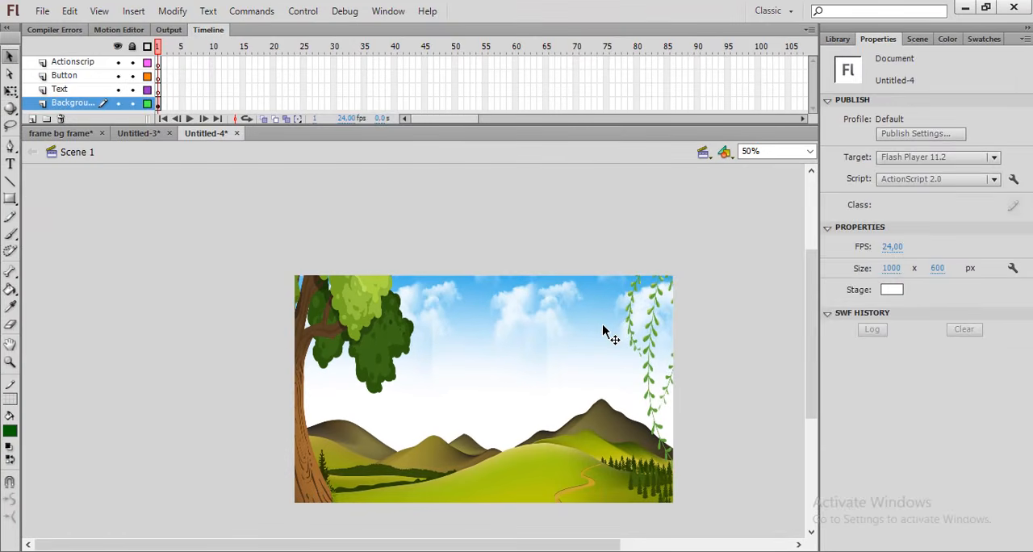
click(590, 338)
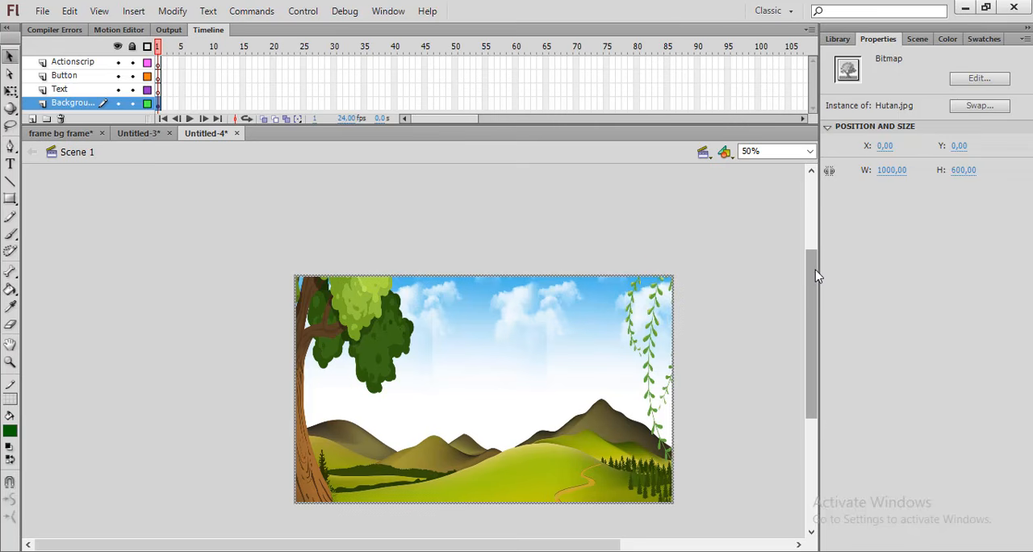
drag(813, 275, 817, 288)
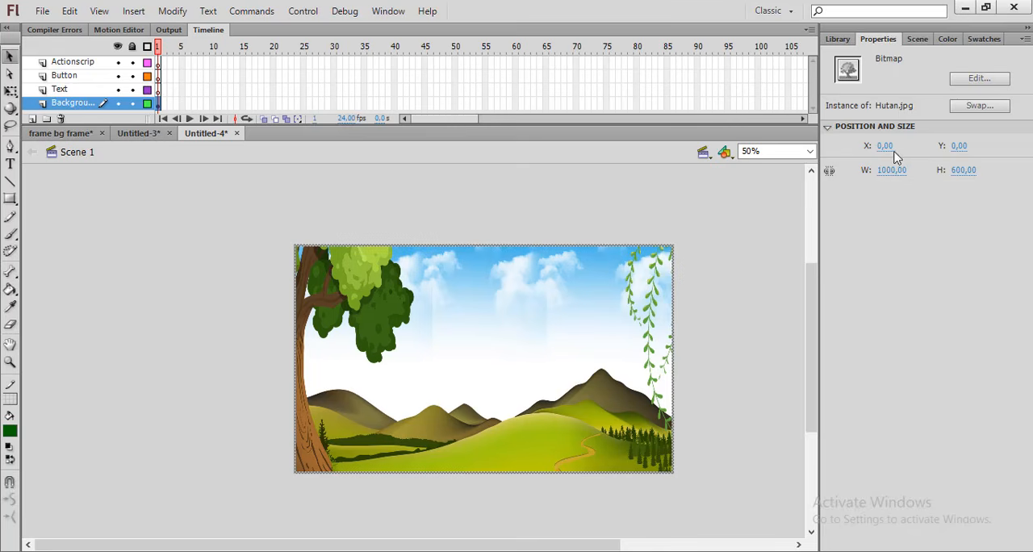
click(461, 222)
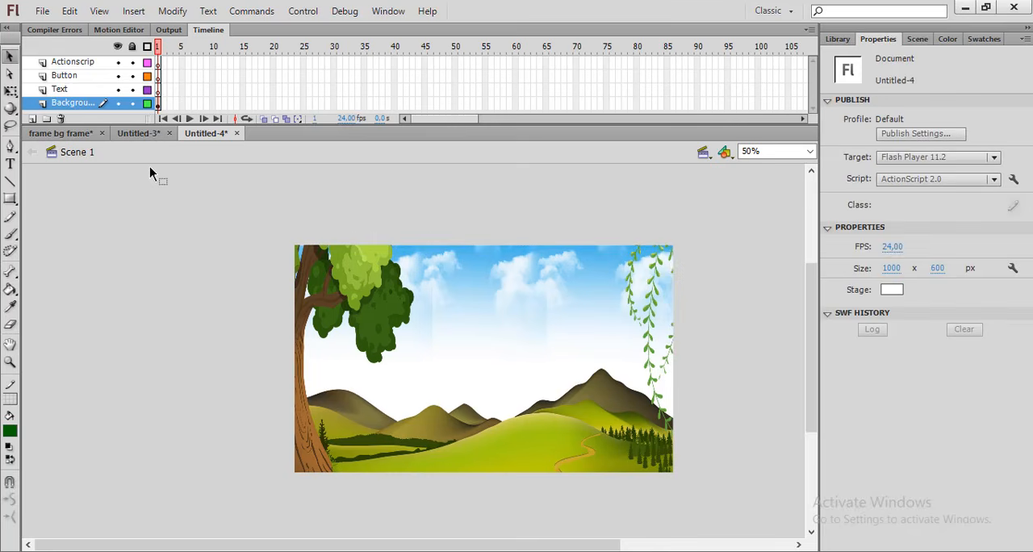
Add the static text "welcome to..." over the sky in frame 1 of the Text layer
click(159, 90)
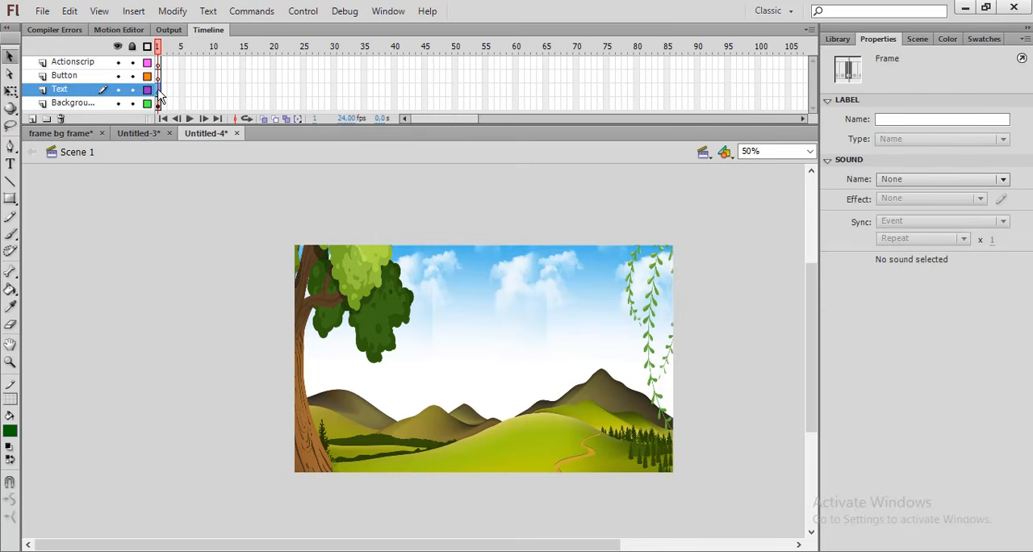
click(9, 164)
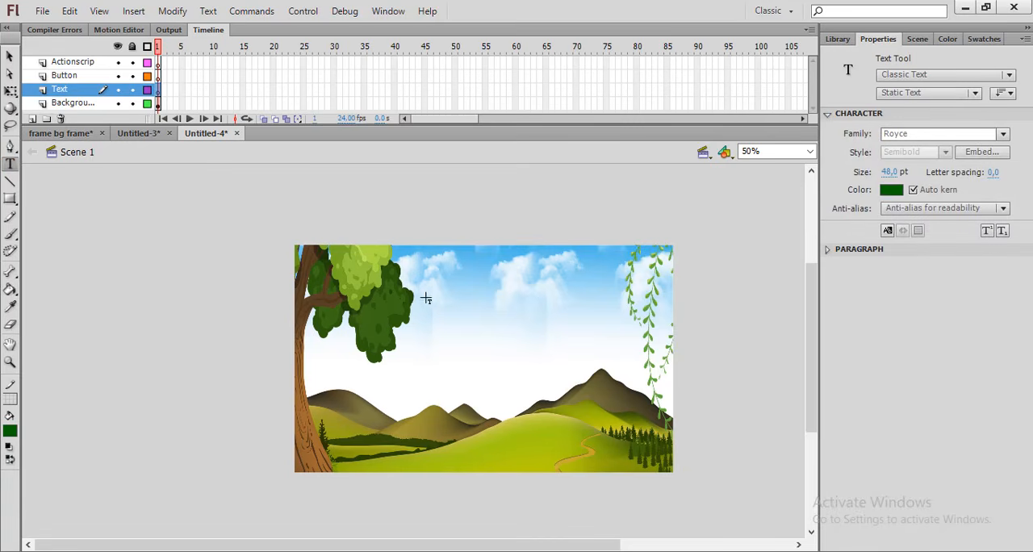
click(460, 281)
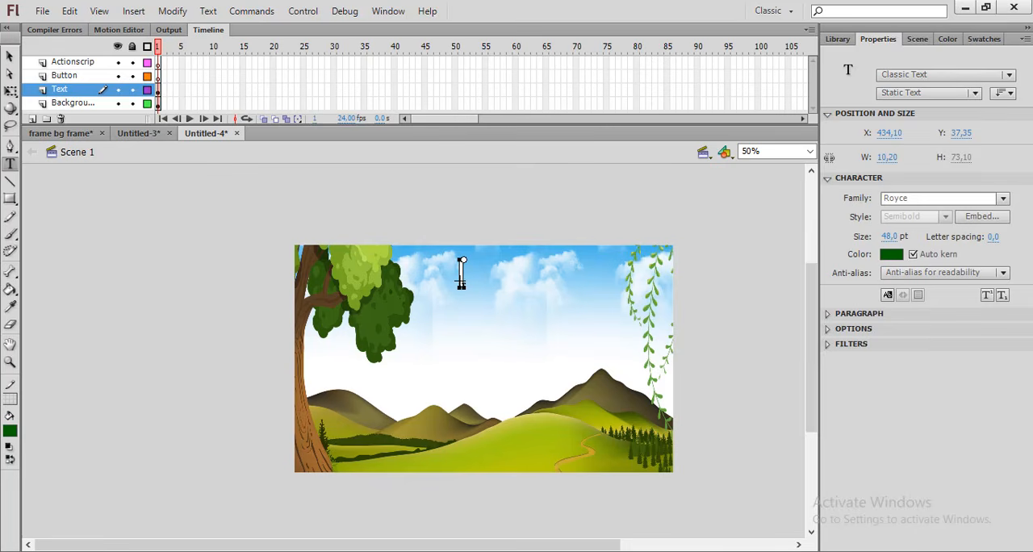
text(welcome)
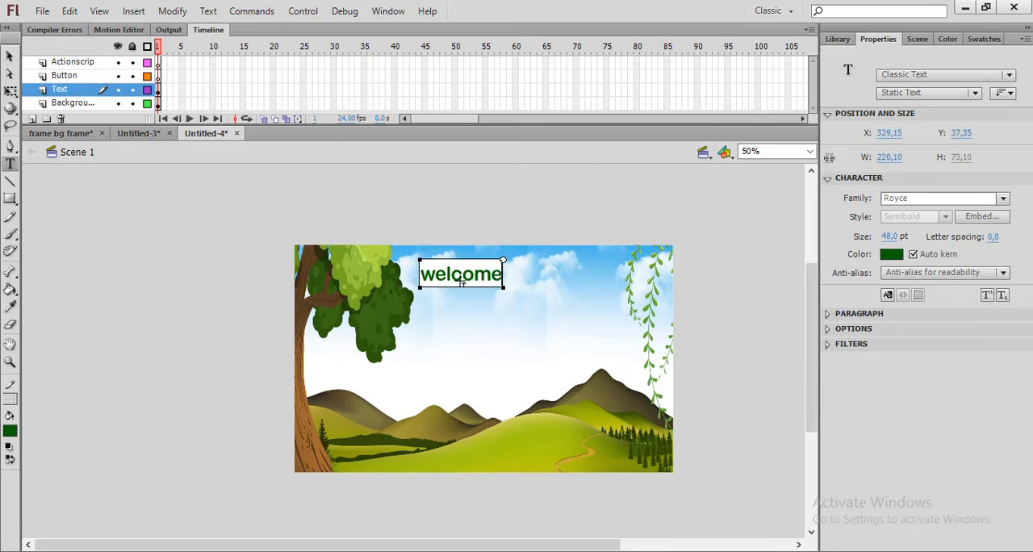
text( to...)
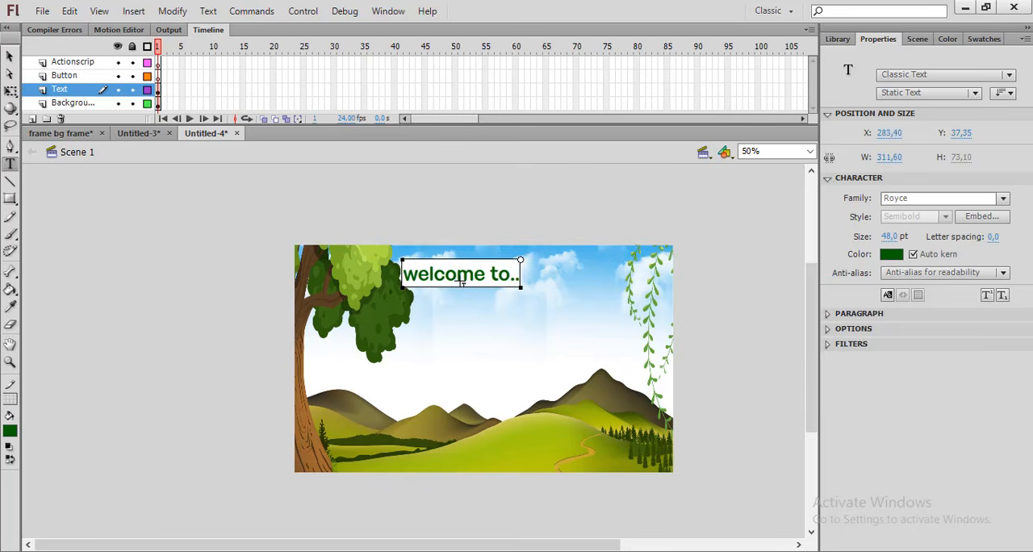
Move the "welcome to..." text to the upper middle of the sky, at about X 423, Y 19
click(9, 57)
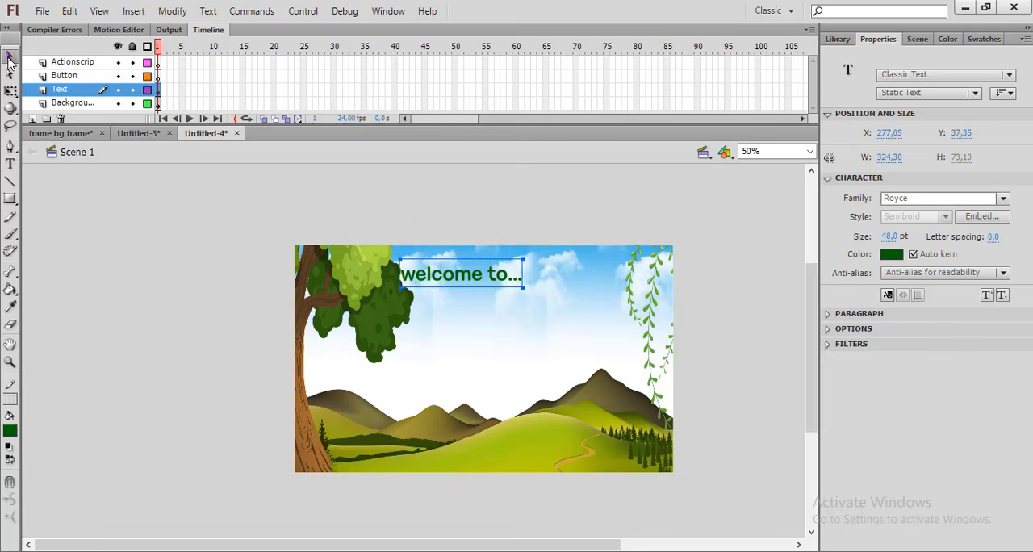
drag(473, 281, 529, 279)
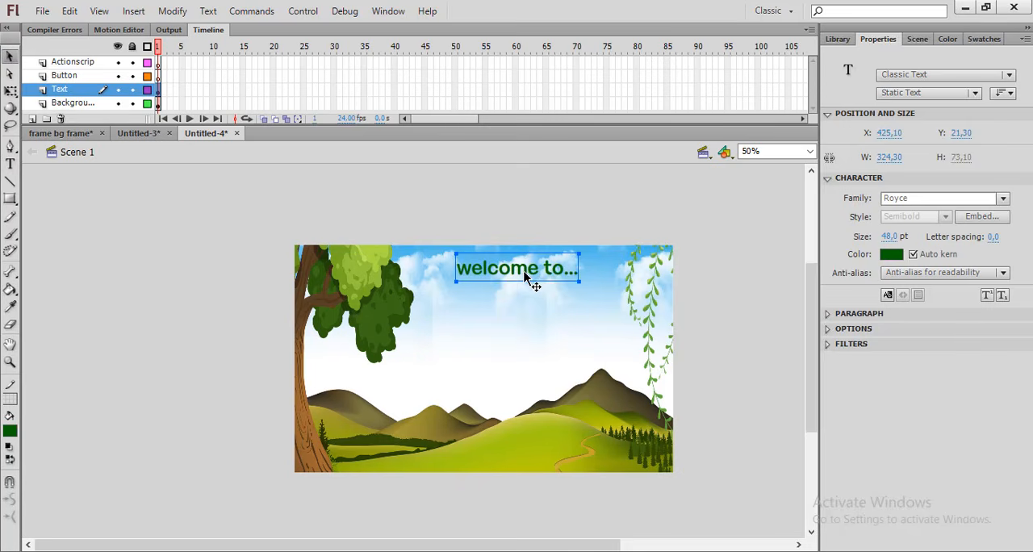
key(Left)
key(Up)
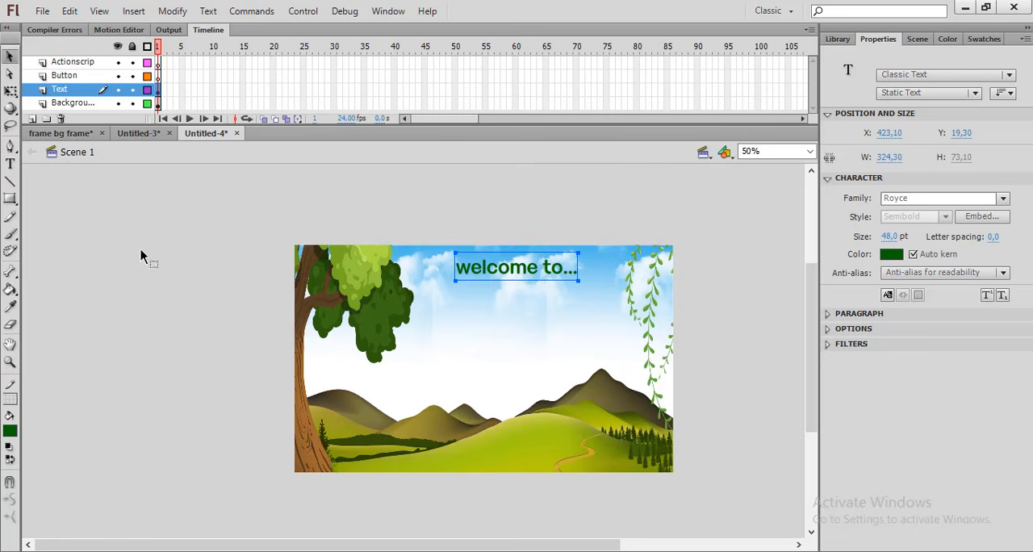
Add the static text "Media Pembelajaran" on the stage below the "welcome to..." line
click(9, 163)
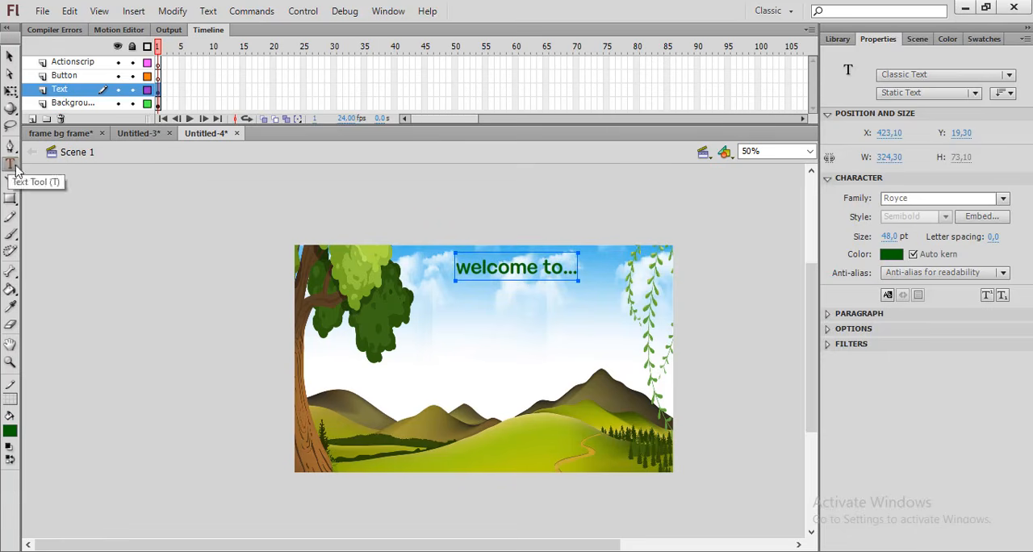
click(439, 340)
click(439, 331)
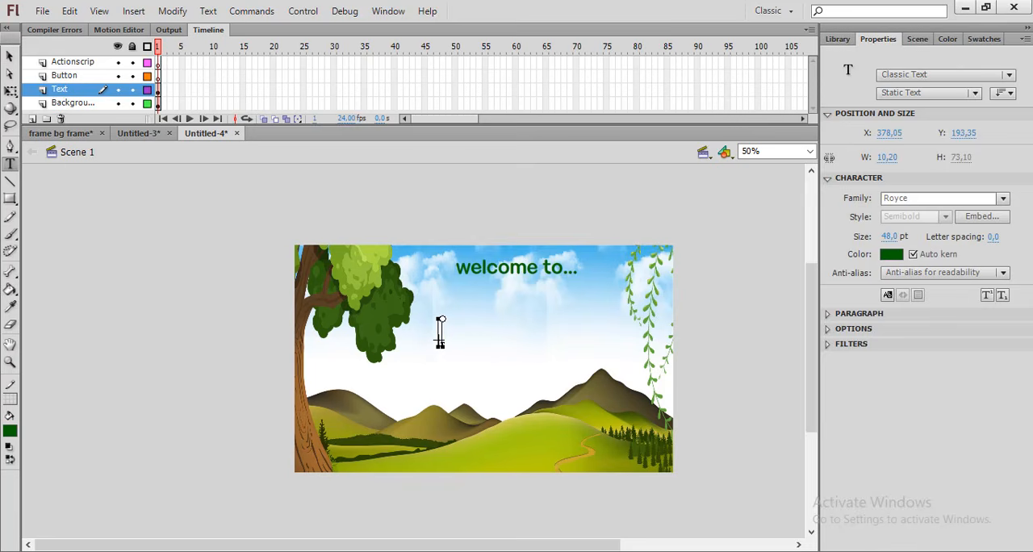
text(m)
key(BackSpace)
text(Media)
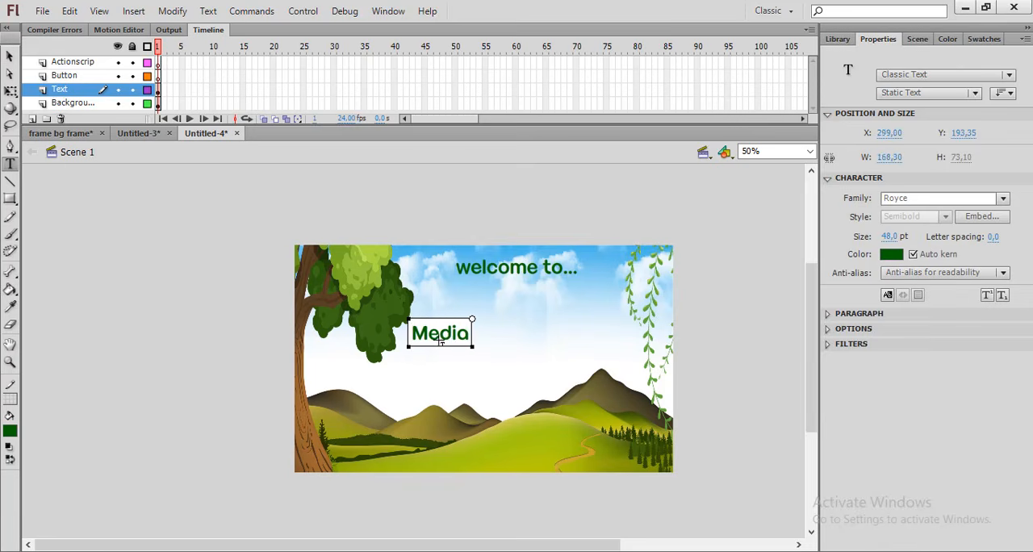
text( Pembelajaran)
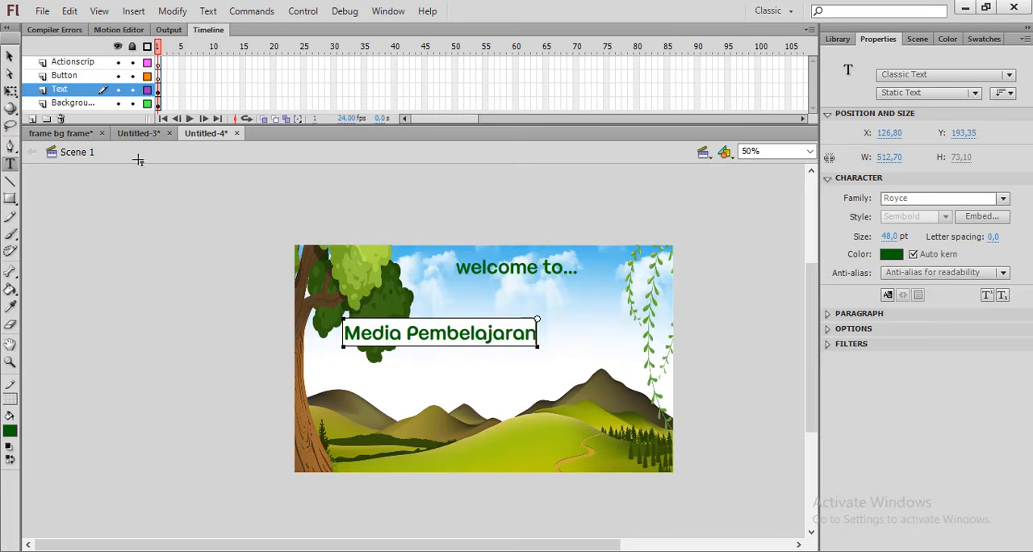
Move the "Media Pembelajaran" text directly beneath "welcome to...", at about X 329, Y 92, and deselect it
click(9, 56)
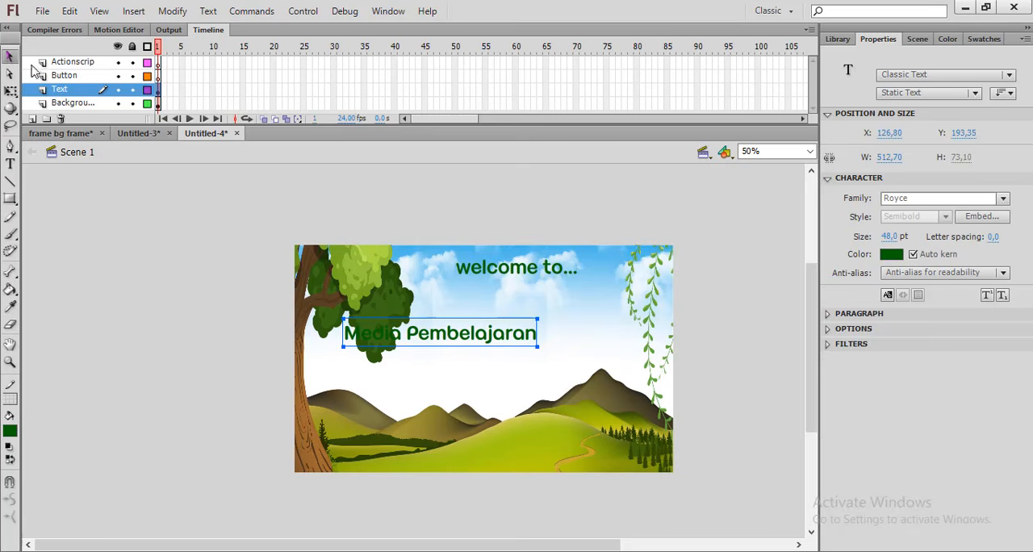
drag(452, 333, 562, 297)
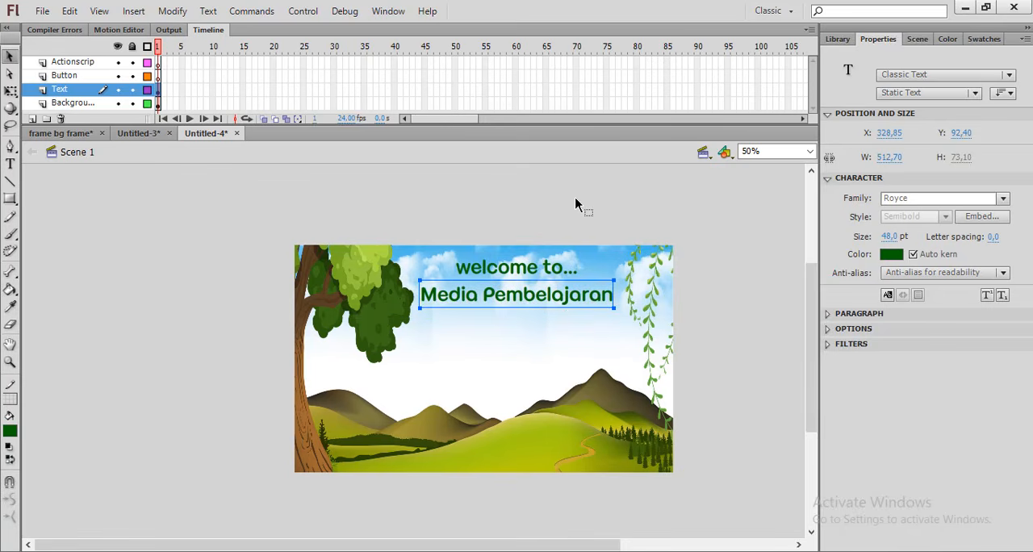
click(576, 205)
Add the text "IPA" centred below "Media Pembelajaran" and enlarge it to 89 pt
click(10, 164)
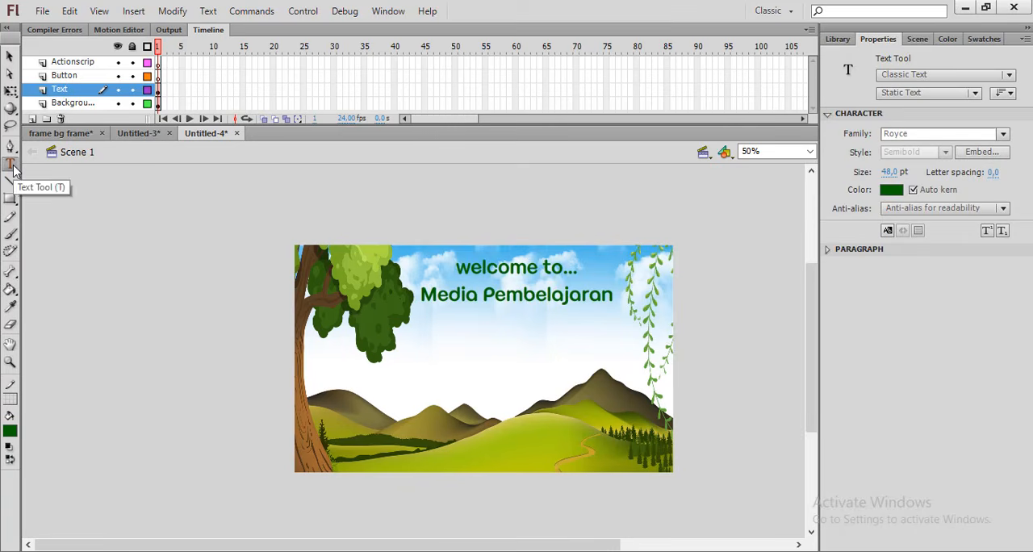
click(510, 325)
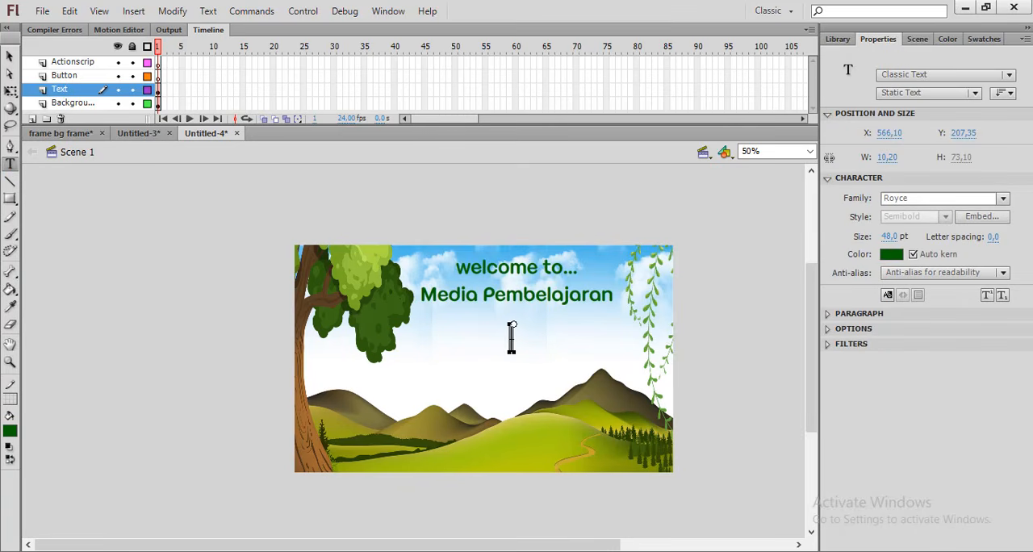
text(IPA)
click(10, 59)
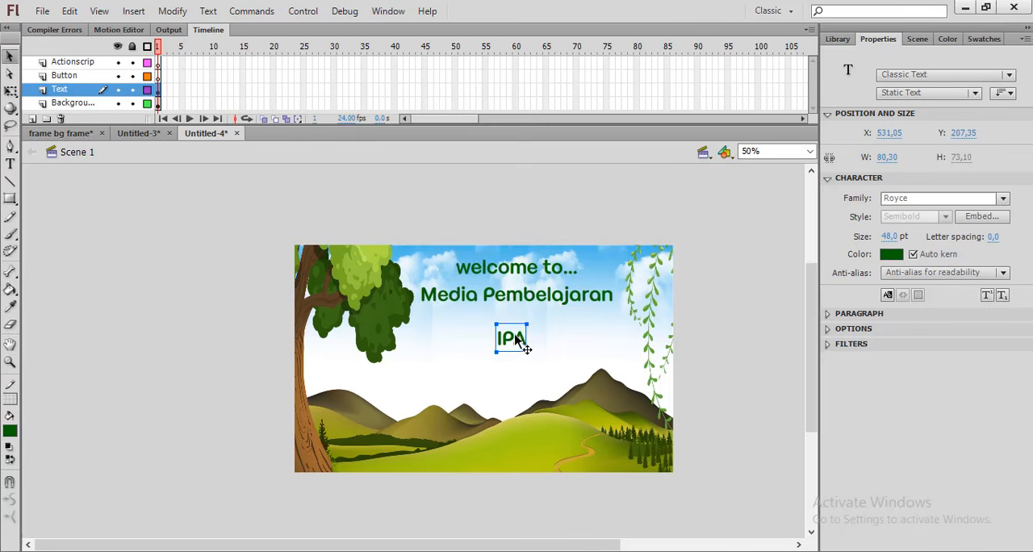
drag(889, 237, 920, 235)
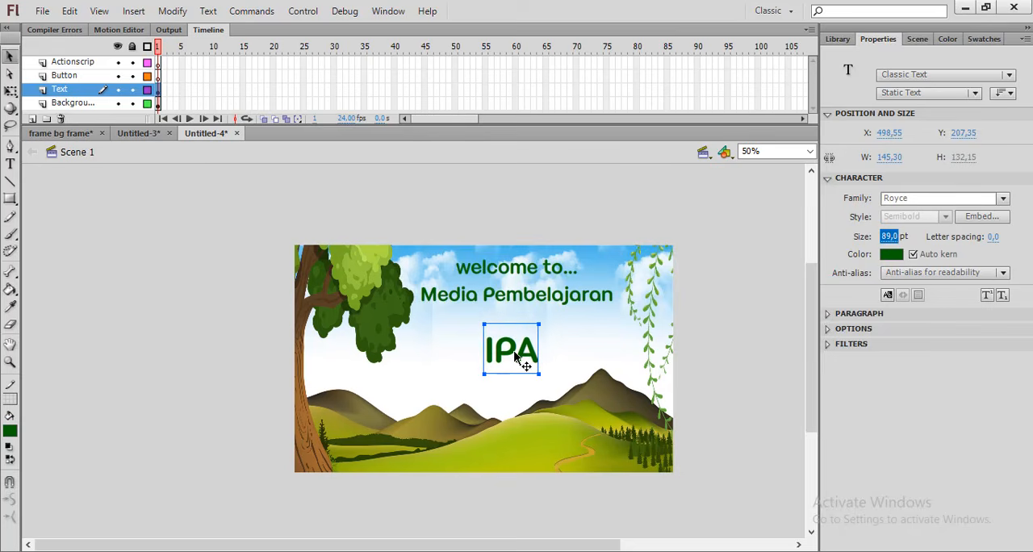
mouse_move(515, 356)
mouse_down()
mouse_move(511, 341)
mouse_move(524, 349)
mouse_move(521, 341)
mouse_up()
Set the "welcome to..." text to 36 pt and move it and "IPA" closer to "Media Pembelajaran"
click(520, 268)
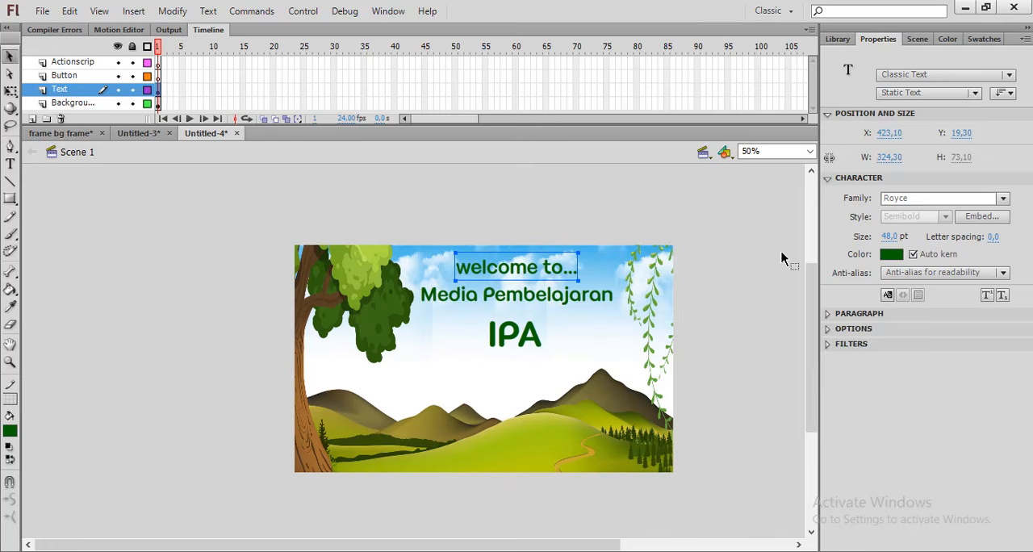
drag(890, 236, 880, 236)
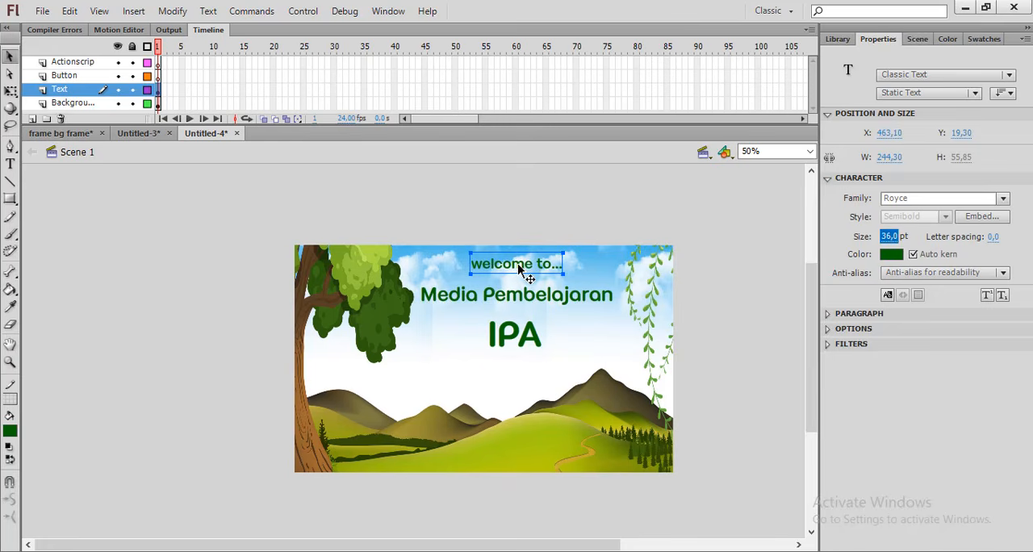
drag(519, 264, 517, 270)
click(715, 278)
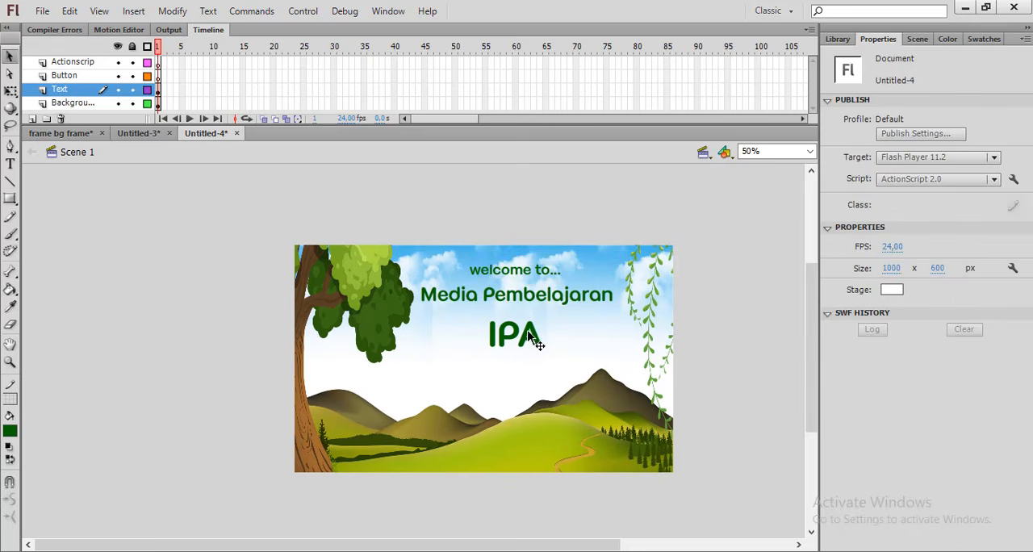
drag(530, 334, 523, 333)
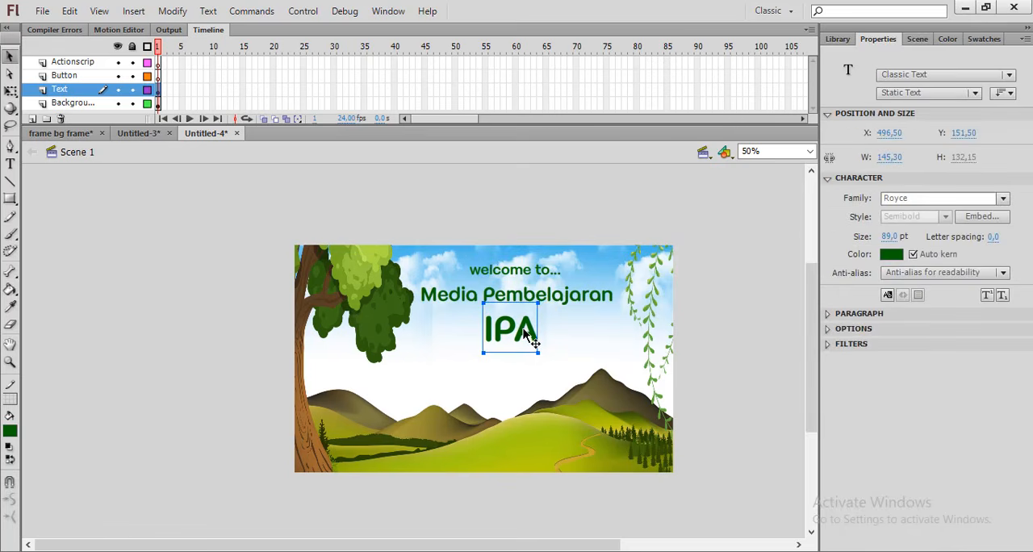
click(689, 317)
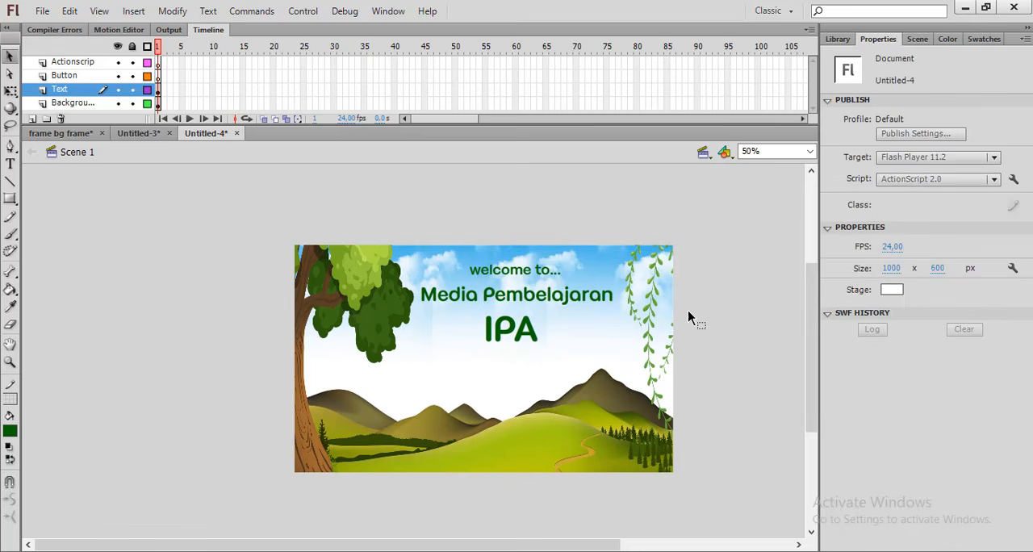
Apply a Drop Shadow filter to the "IPA" text with Blur X and Blur Y of 15 px
click(520, 332)
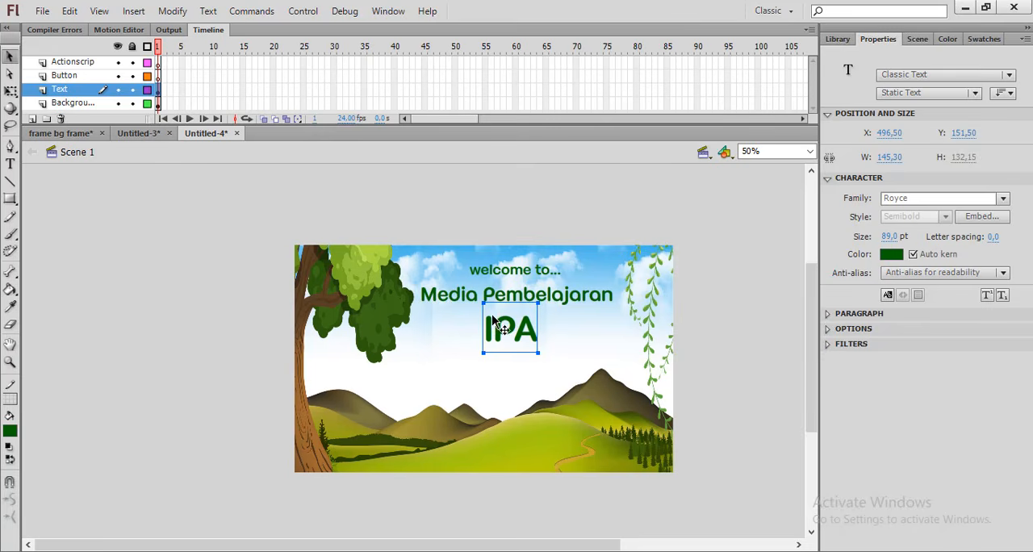
click(828, 345)
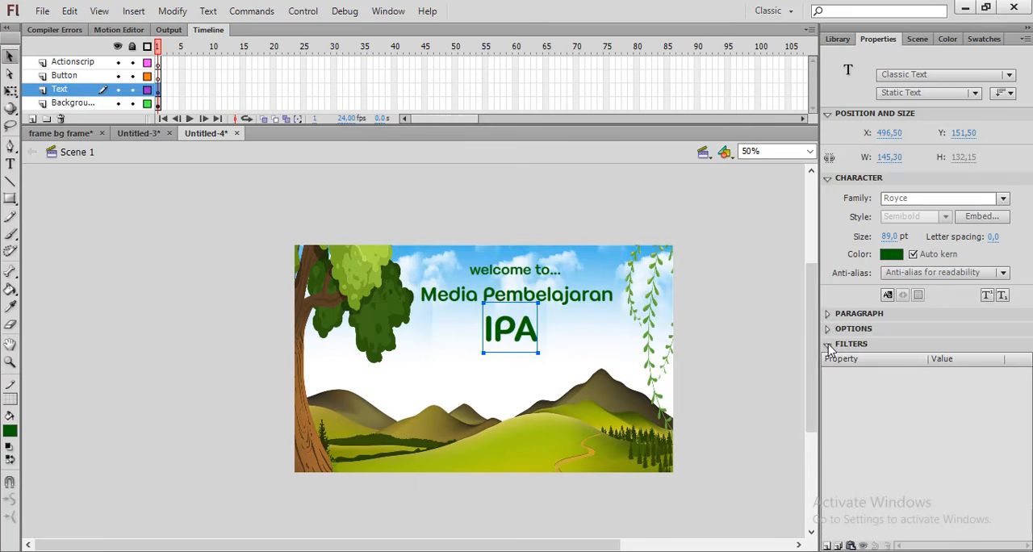
click(828, 545)
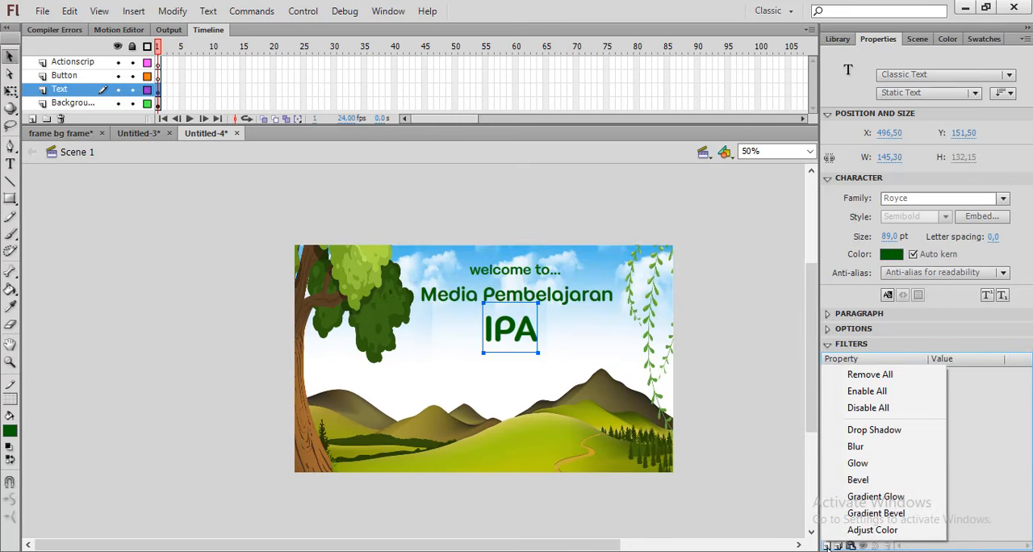
click(780, 526)
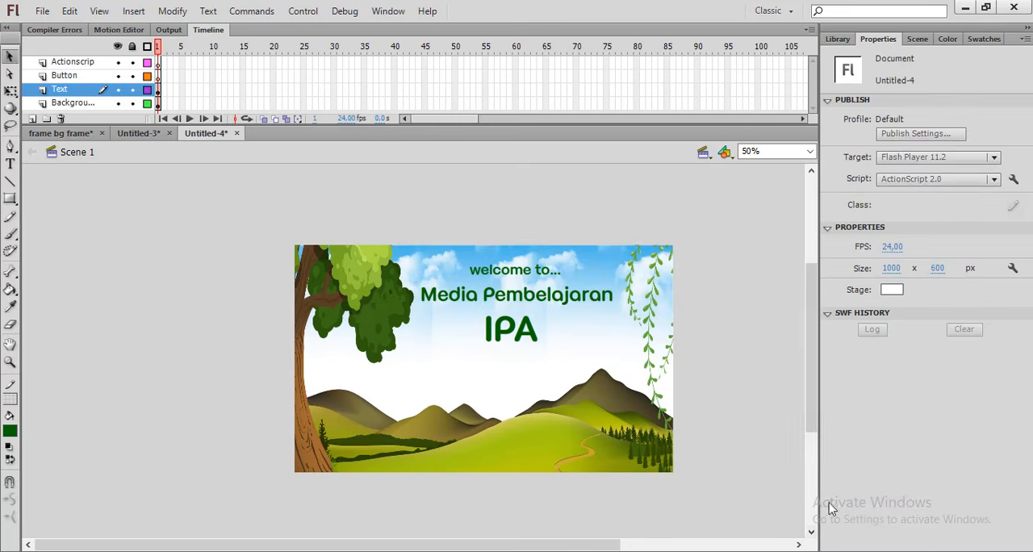
click(531, 321)
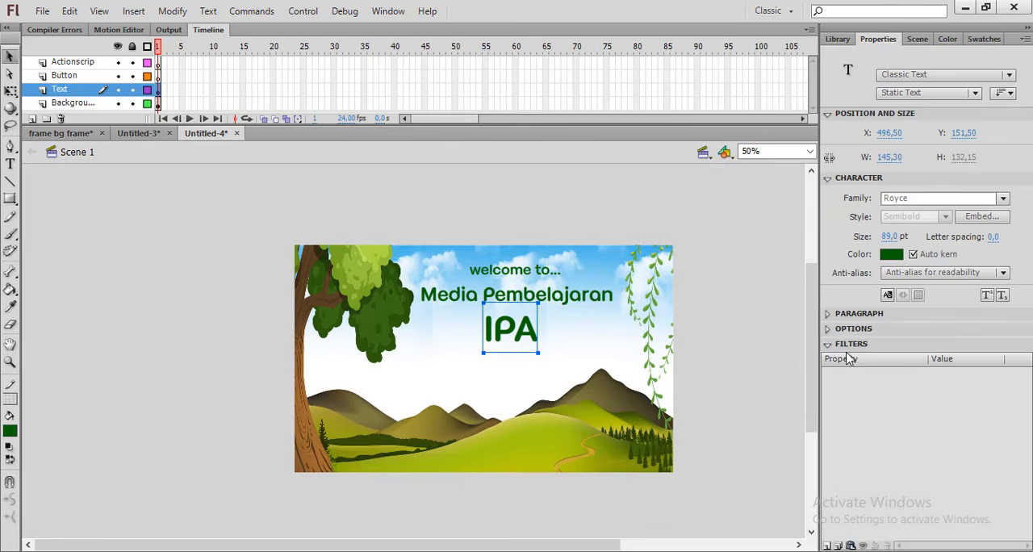
click(829, 546)
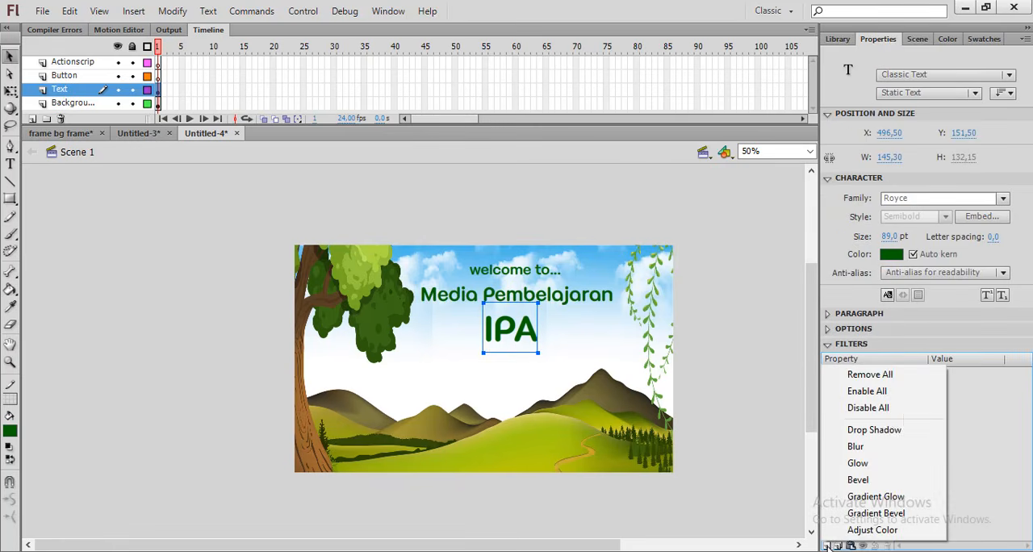
click(871, 430)
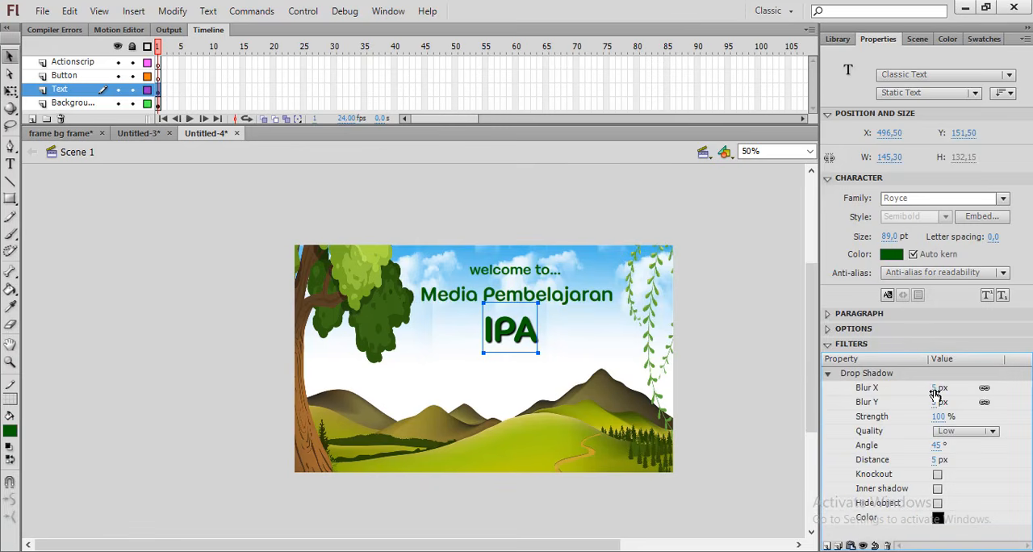
mouse_move(935, 390)
mouse_down()
mouse_move(946, 388)
mouse_move(937, 388)
mouse_up()
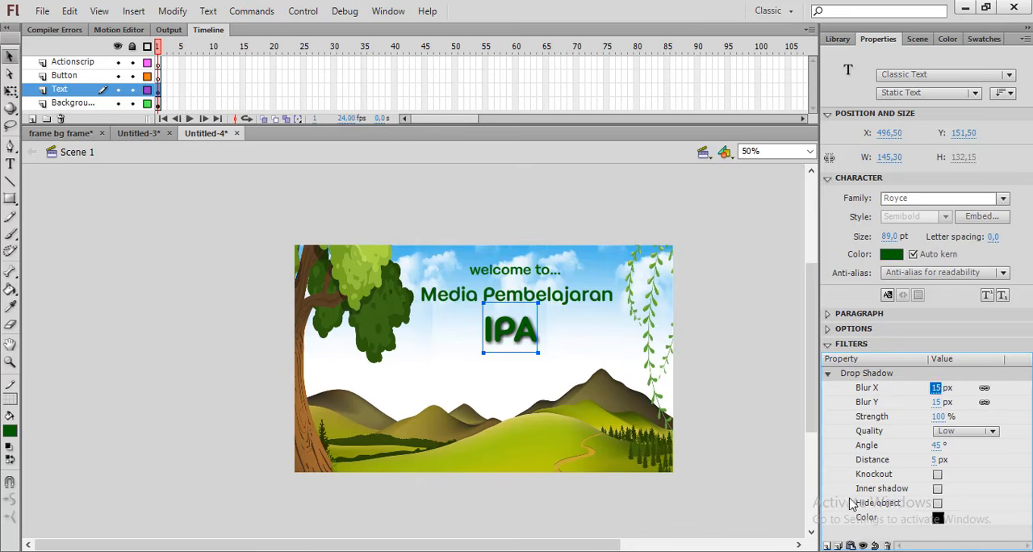
Add a Bevel filter to the "IPA" text with Blur X and Blur Y of 12 px, and deselect it
click(829, 546)
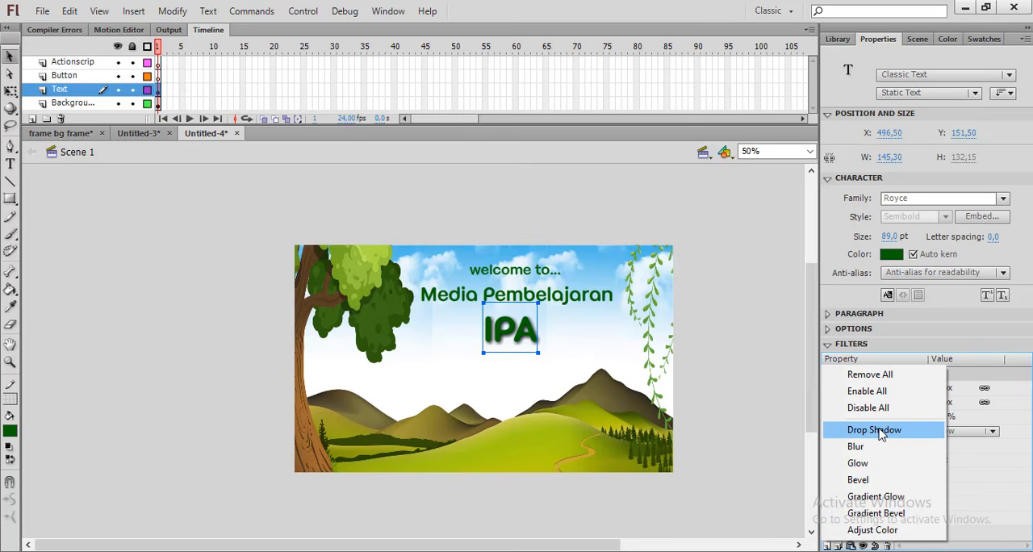
click(859, 480)
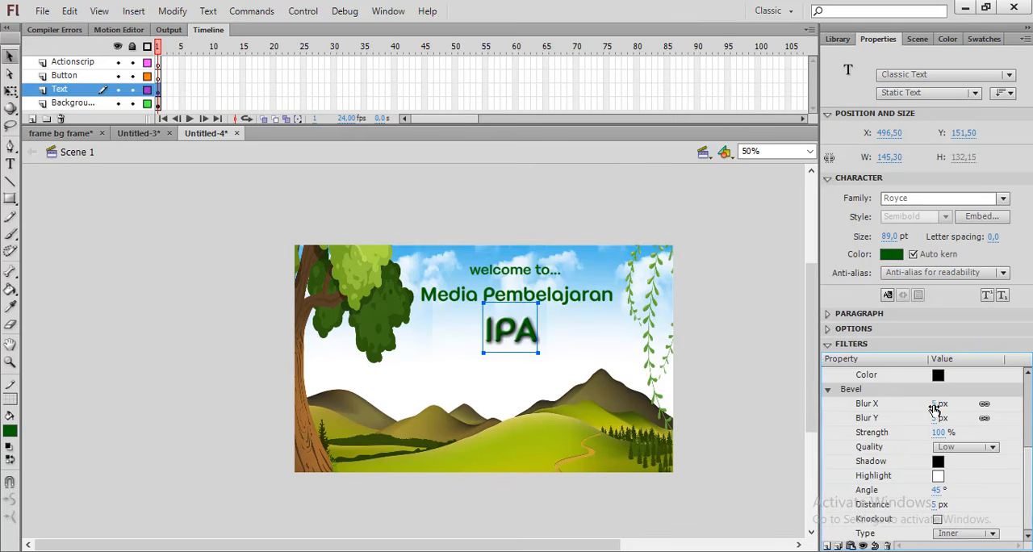
drag(935, 406, 945, 403)
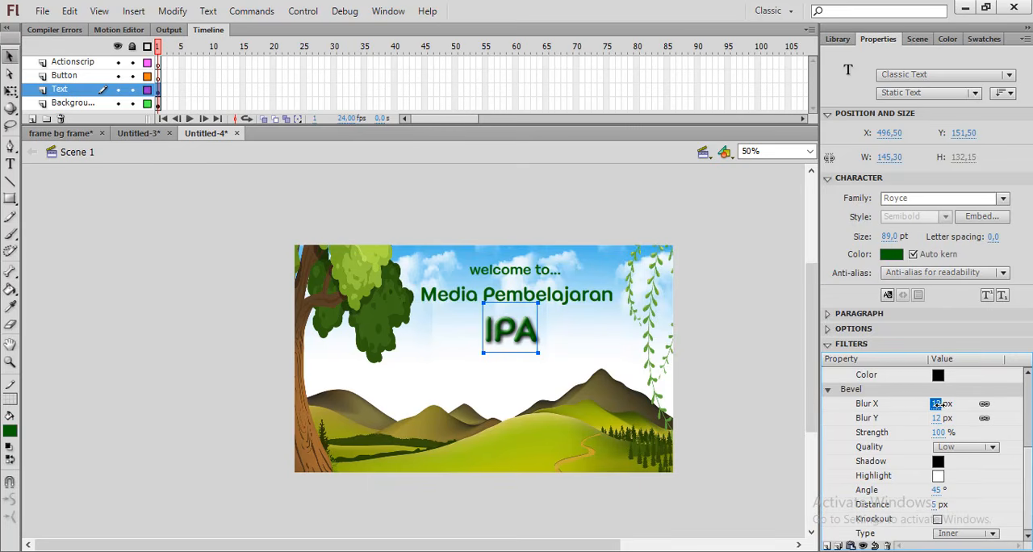
click(721, 434)
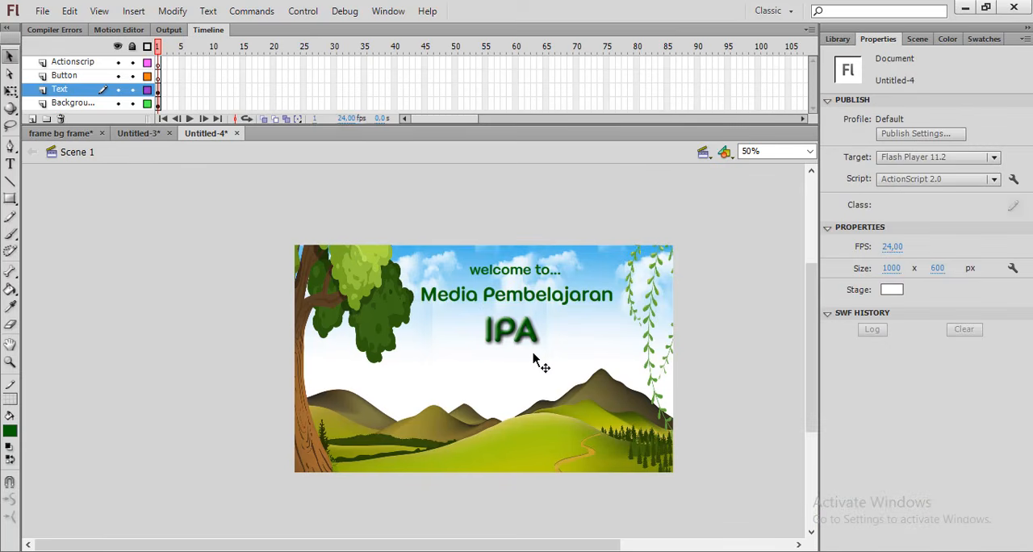
Draw a dark green primitive rectangle about 156 by 74 px on the Button layer, outside the stage beside the tree
click(104, 77)
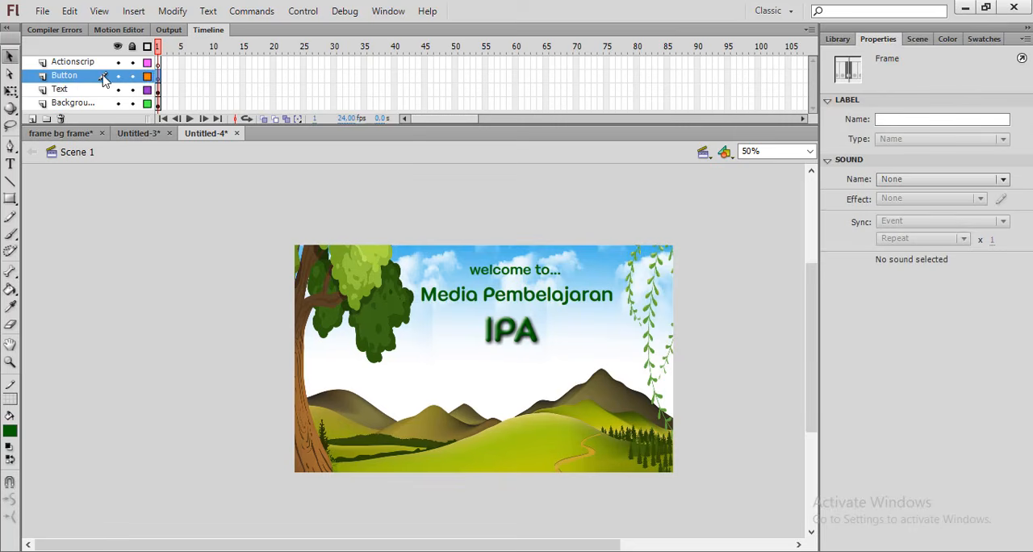
key(r)
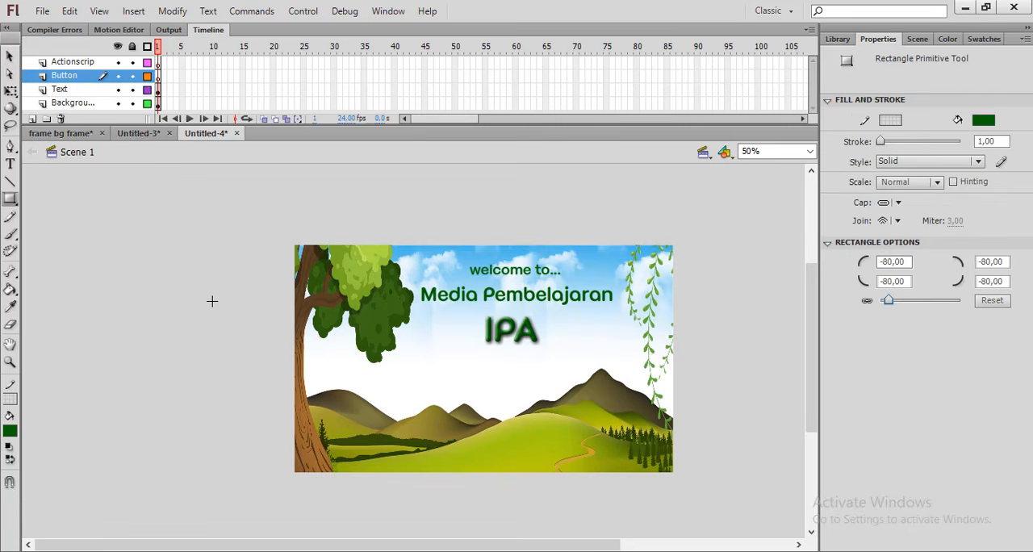
click(9, 204)
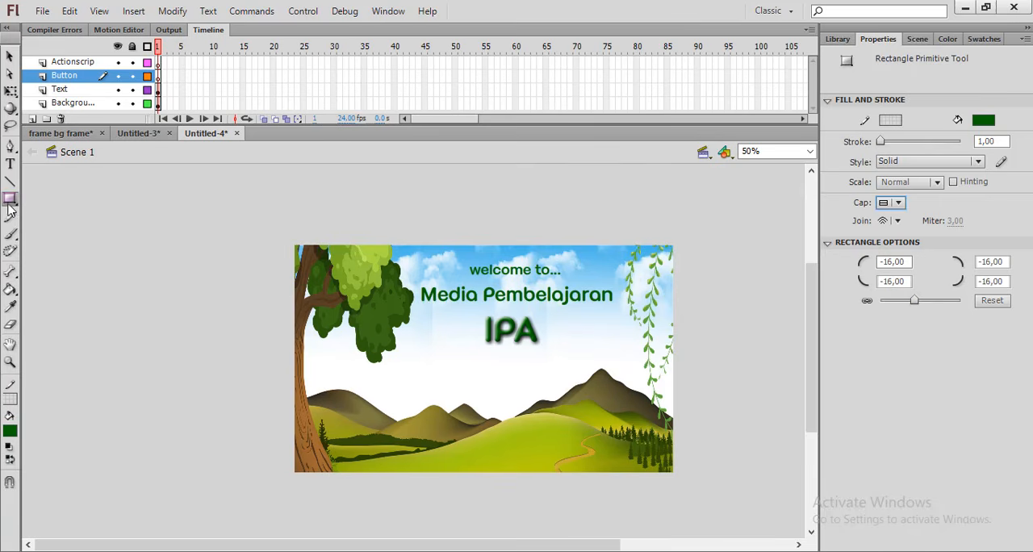
drag(11, 206, 122, 229)
drag(179, 282, 237, 308)
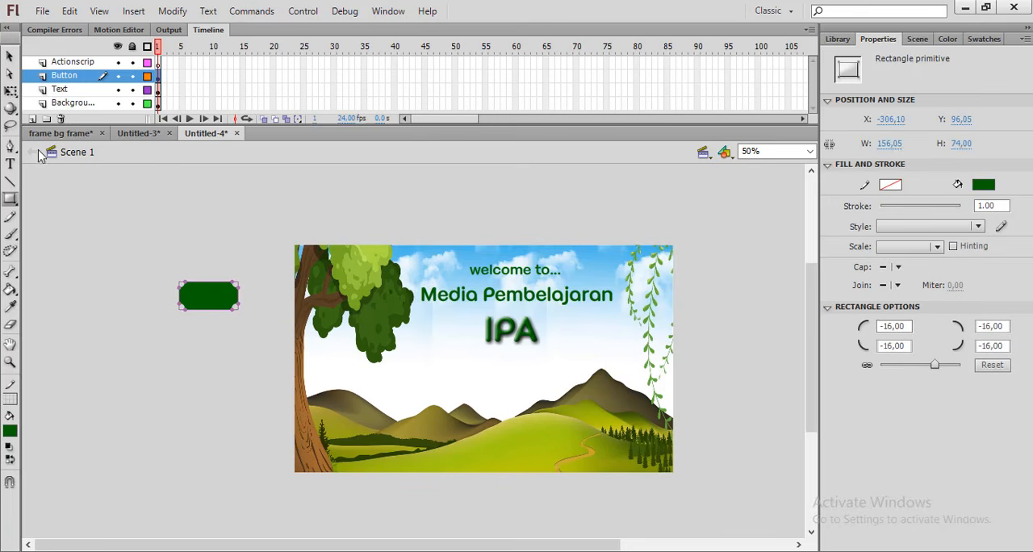
click(9, 56)
click(211, 324)
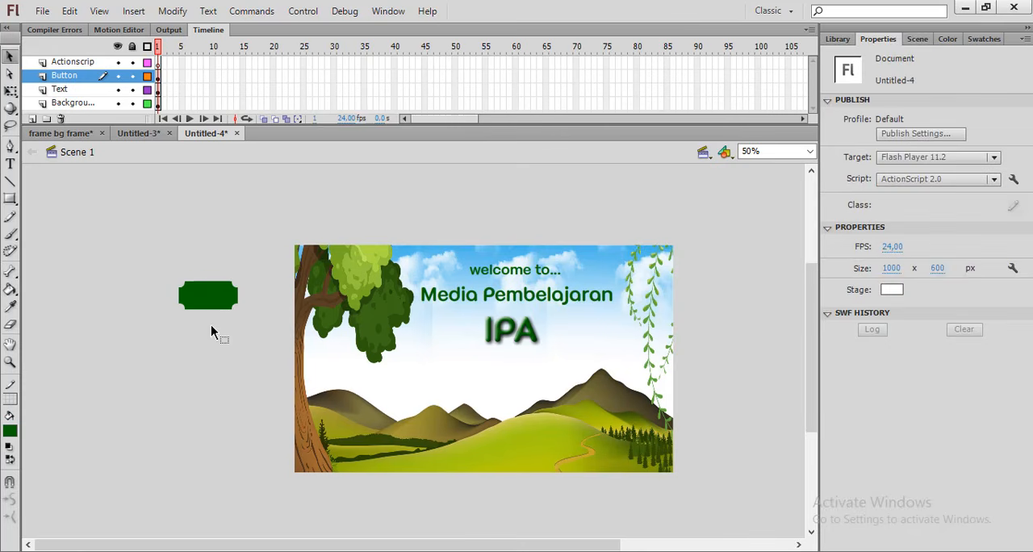
Set the green rectangle's cap to Round and its corner radii to -18.85, and deselect it
click(207, 298)
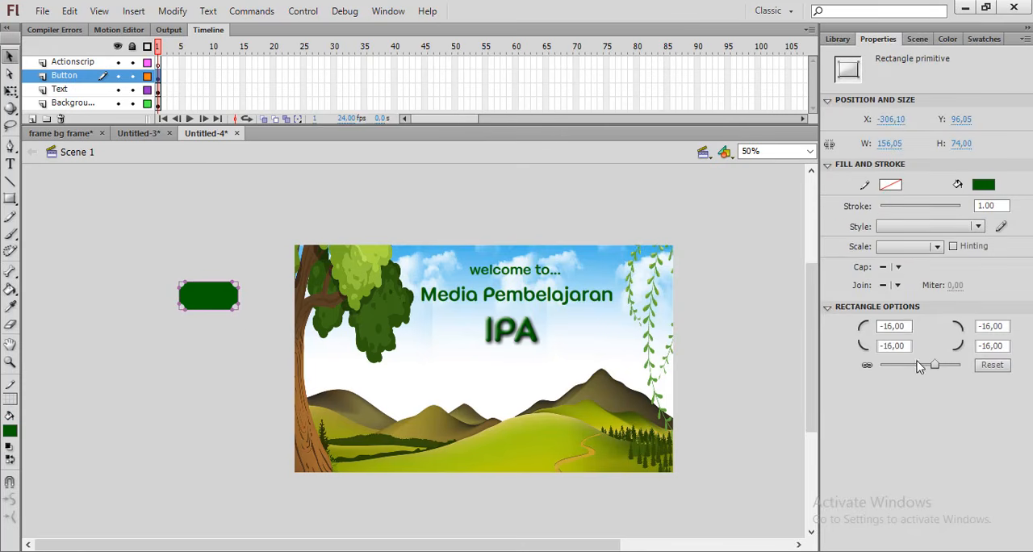
drag(934, 365, 939, 367)
click(897, 267)
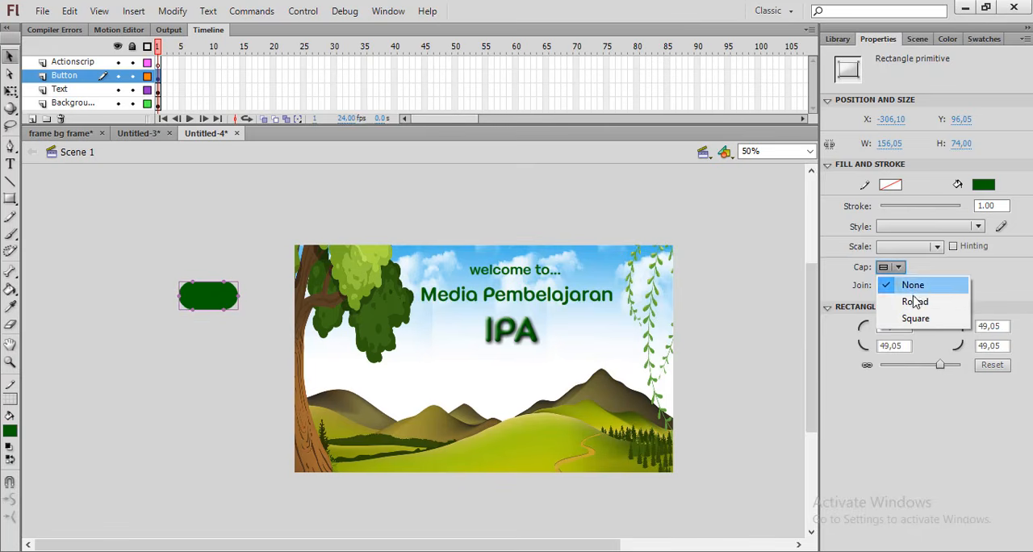
click(915, 301)
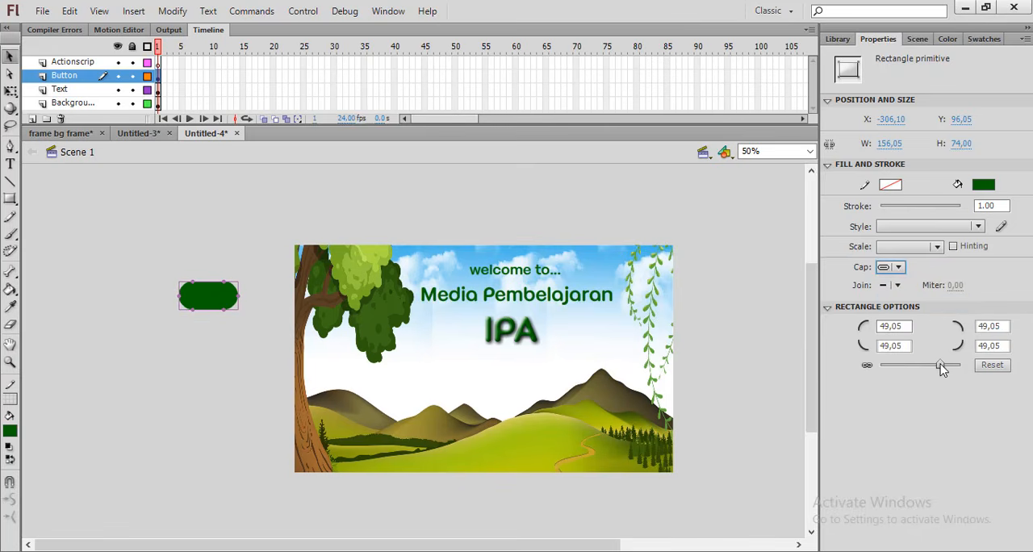
drag(939, 366, 915, 369)
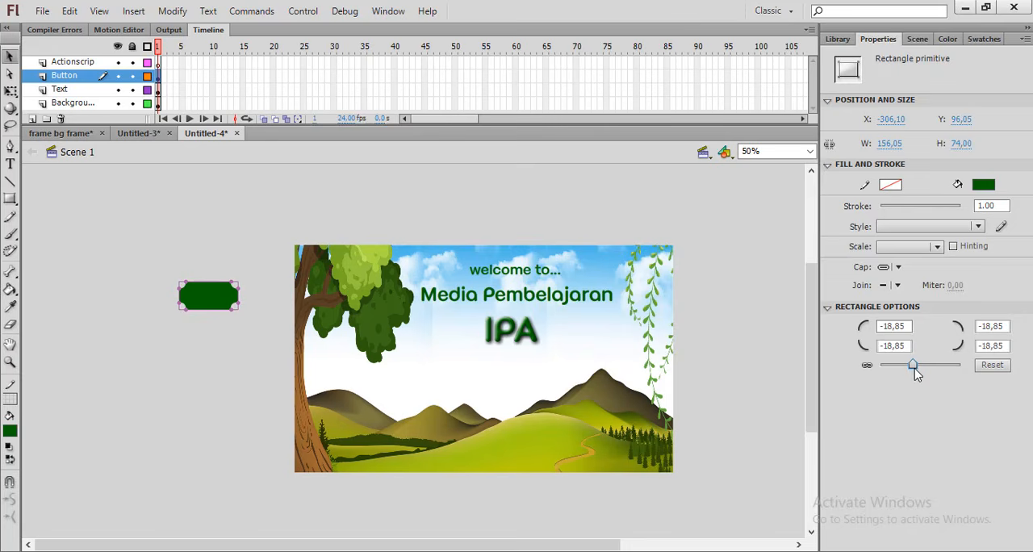
click(247, 237)
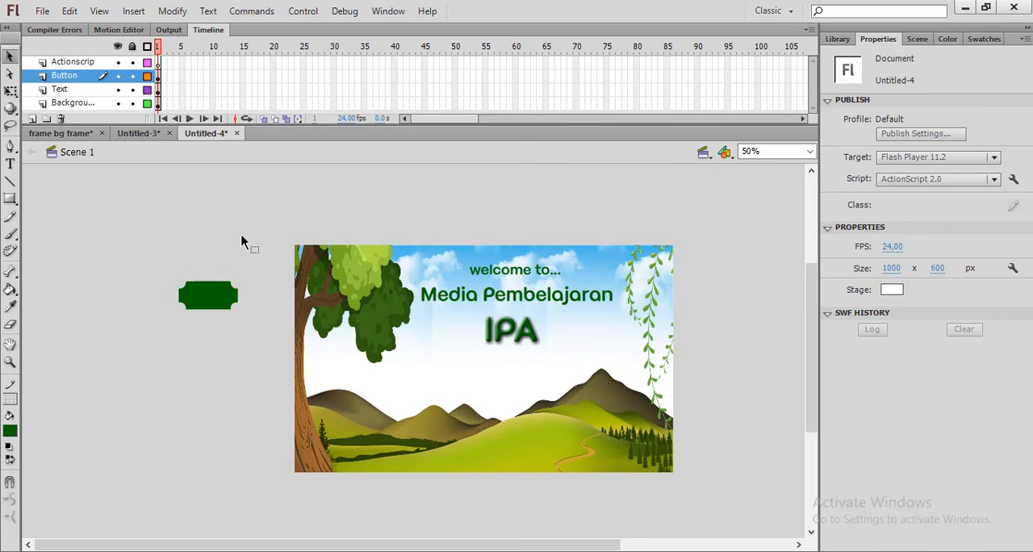
click(223, 297)
click(178, 250)
Add the white text "next" above the green rectangle
click(10, 163)
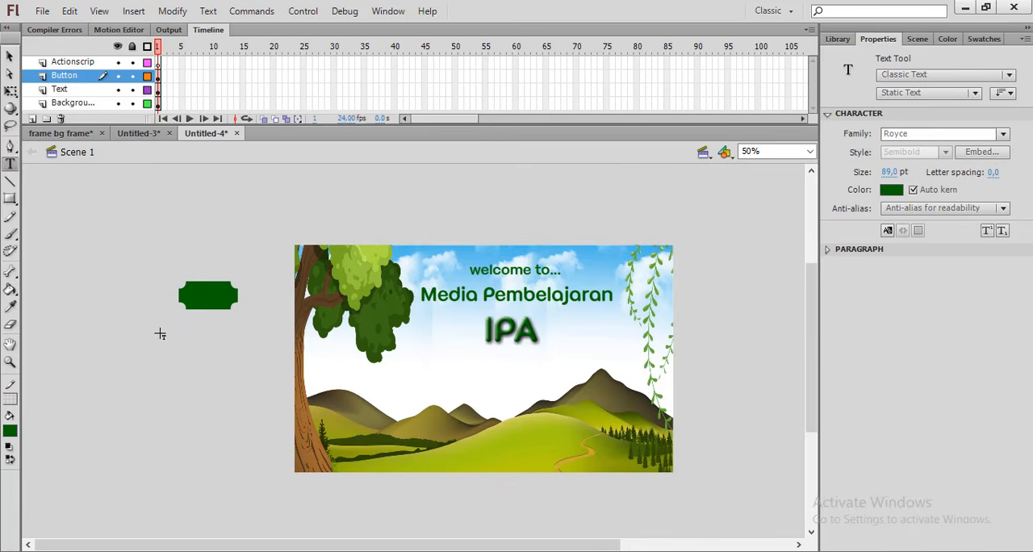
click(891, 191)
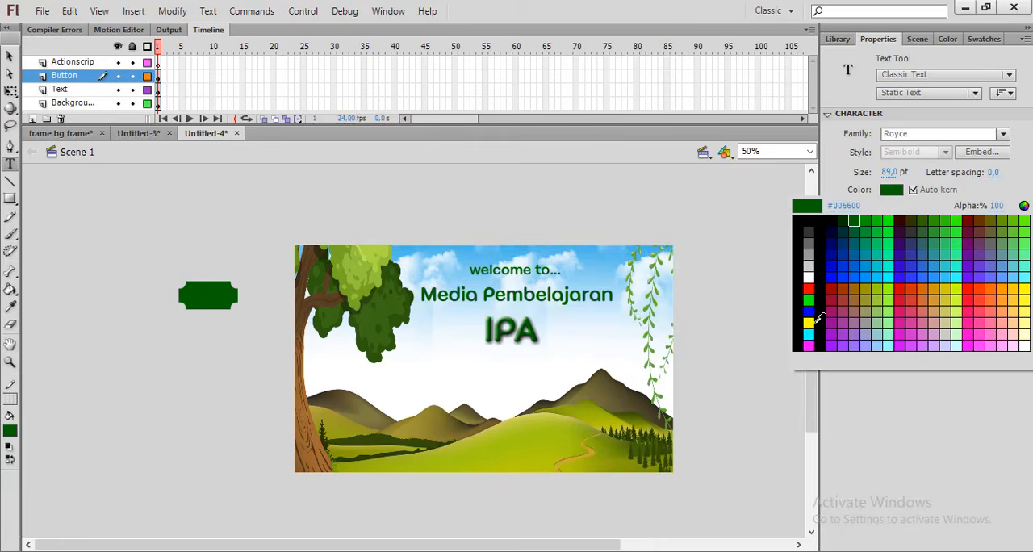
click(808, 277)
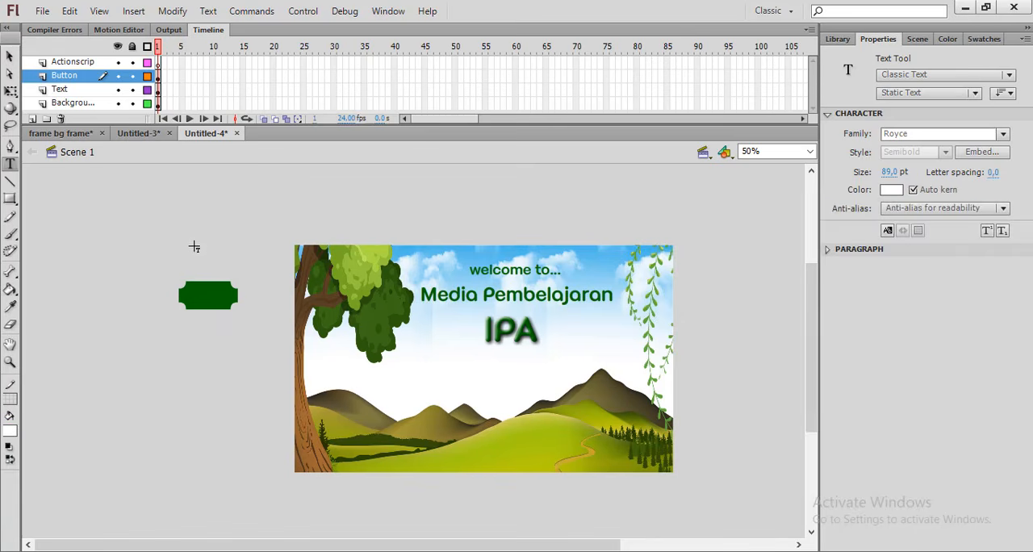
click(193, 214)
text(next)
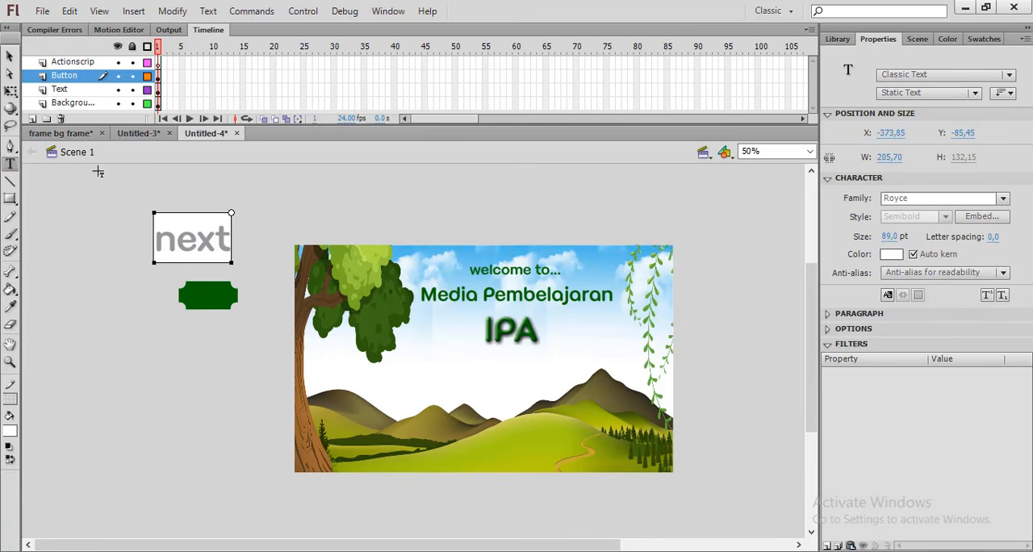
click(10, 55)
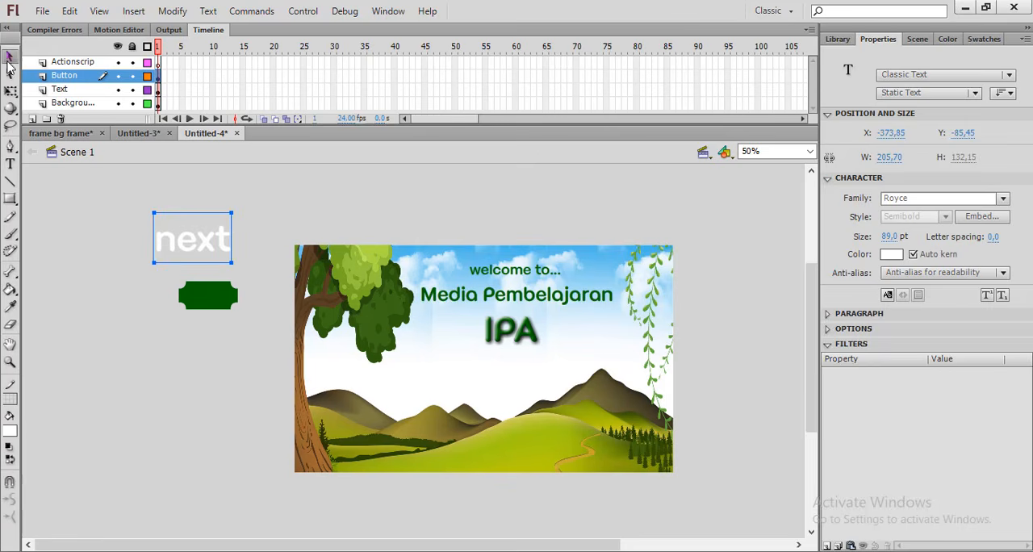
Set the "next" text to 51 pt and centre it on the green rectangle
drag(902, 242, 870, 239)
drag(205, 228, 220, 304)
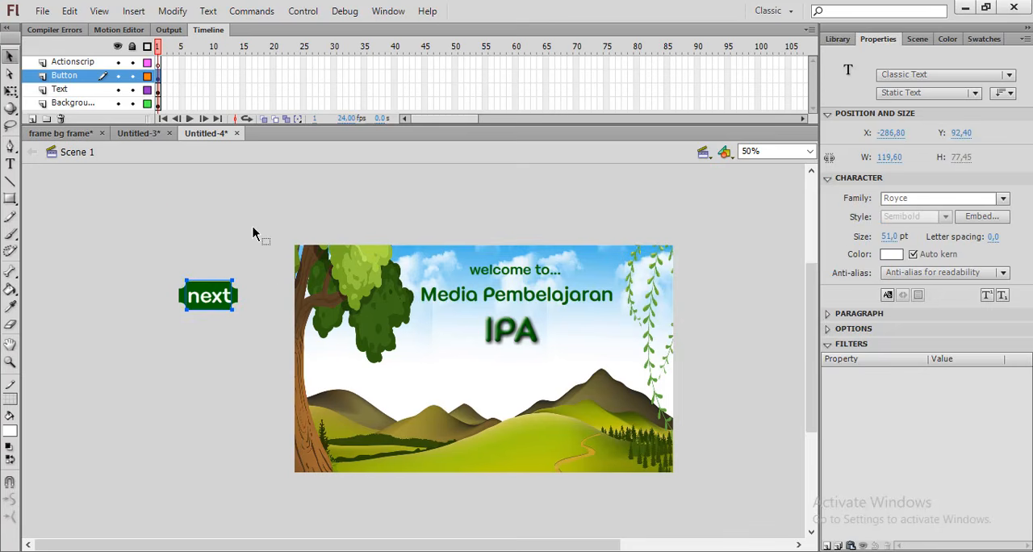
click(252, 233)
click(218, 300)
click(240, 260)
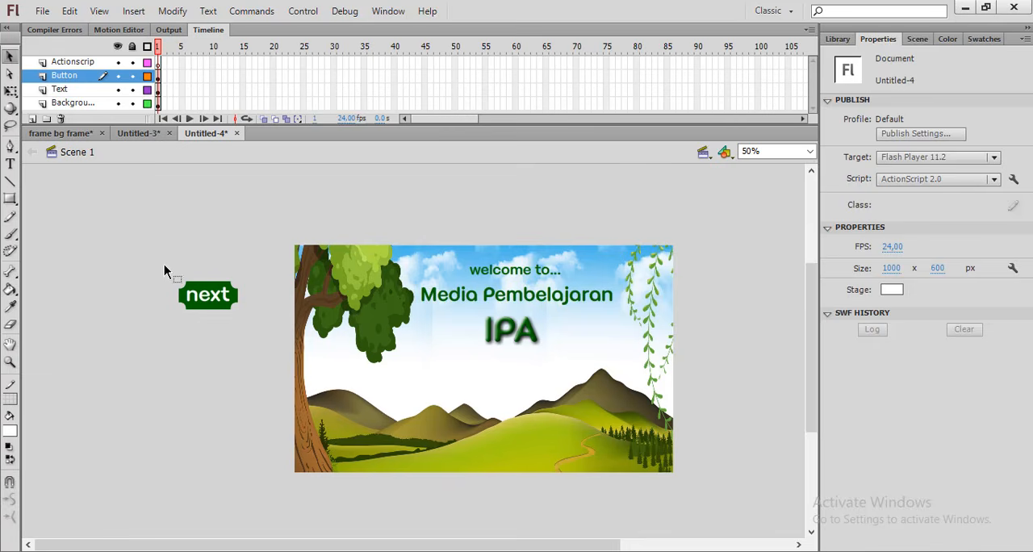
Duplicate the "next" label with its rectangle, place the copy below the original, and change its text to "back"
drag(161, 260, 251, 329)
key(ctrl+c)
key(ctrl+v)
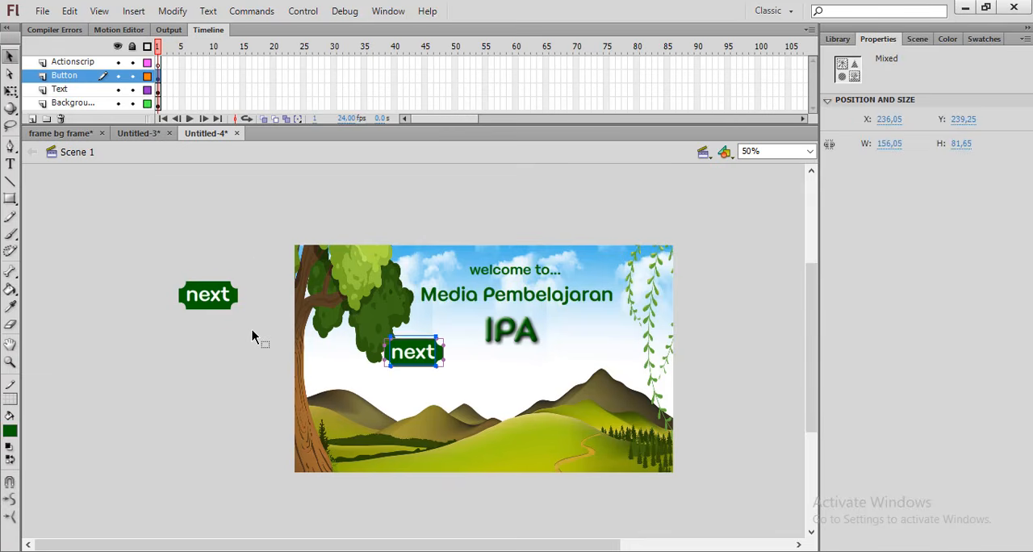
drag(426, 365, 239, 353)
double_click(212, 348)
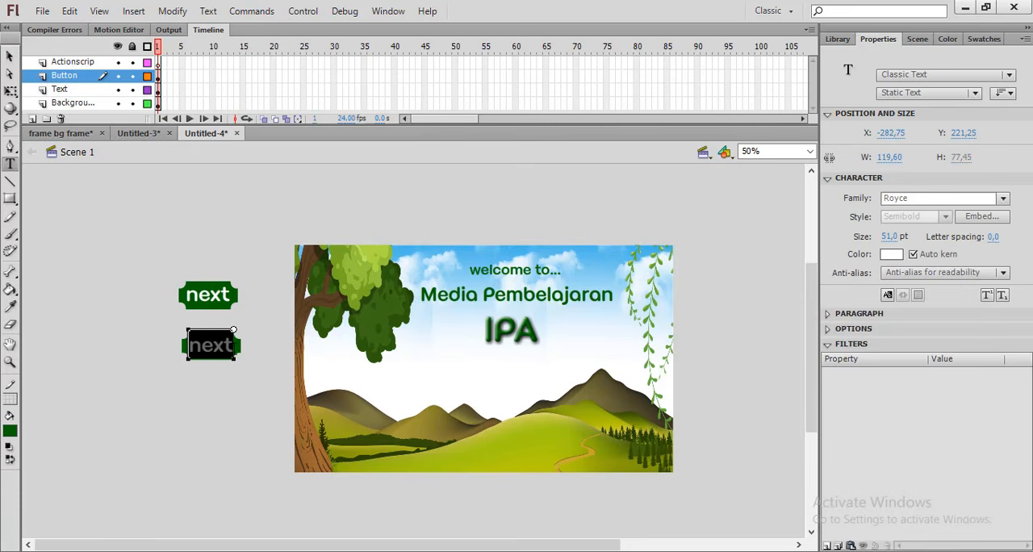
text(back)
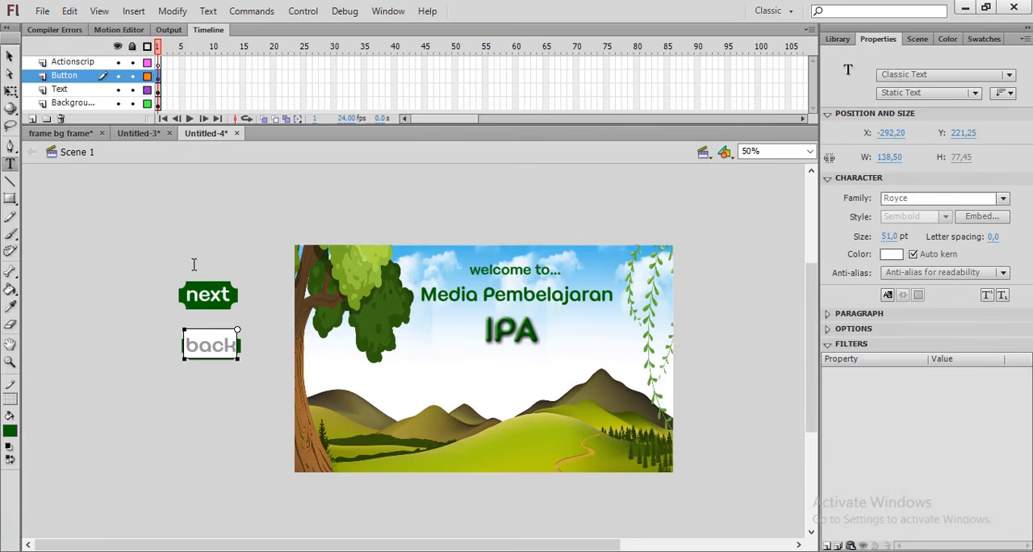
key(Escape)
click(14, 56)
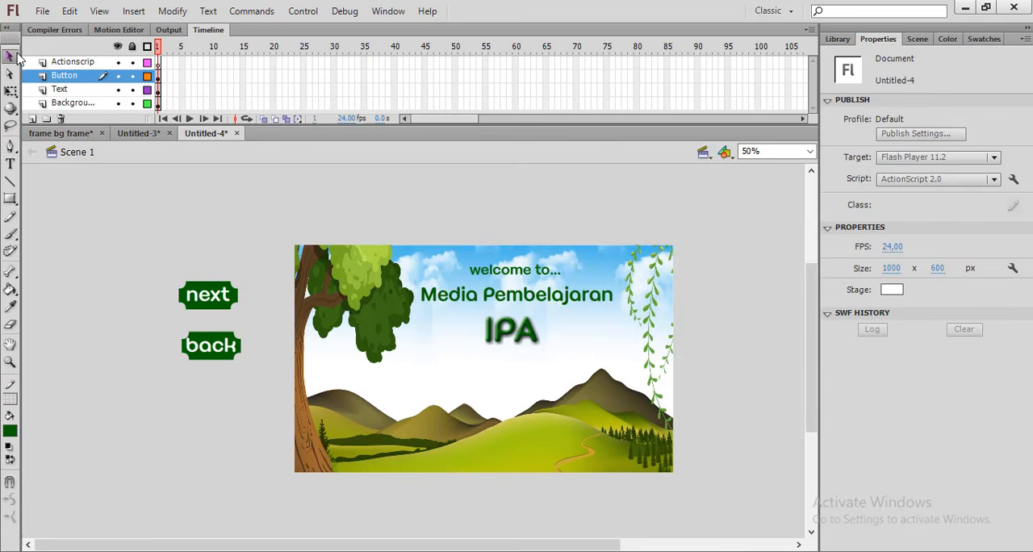
Convert the "next" text and its rectangle into a Button symbol named "next"
drag(162, 258, 251, 319)
right_click(208, 297)
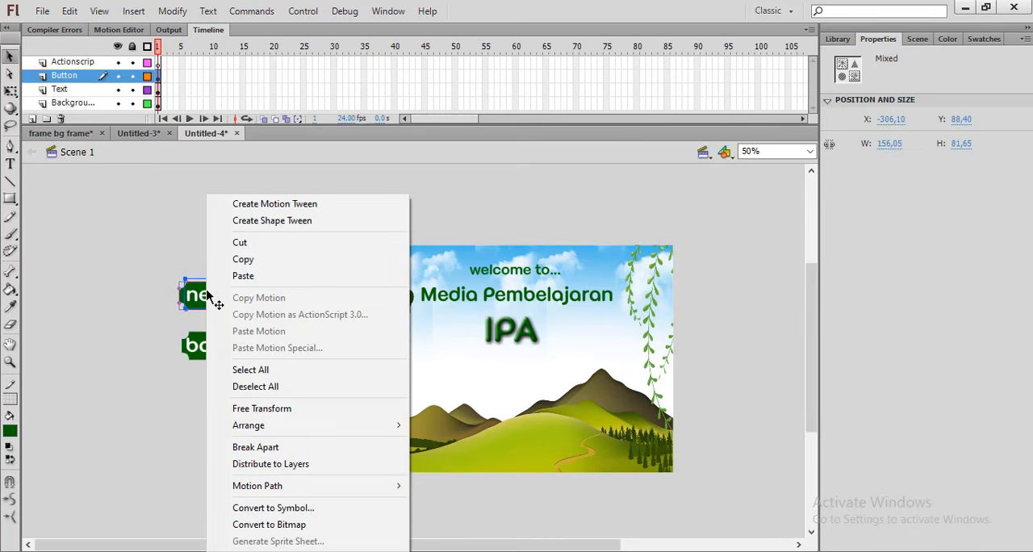
click(287, 512)
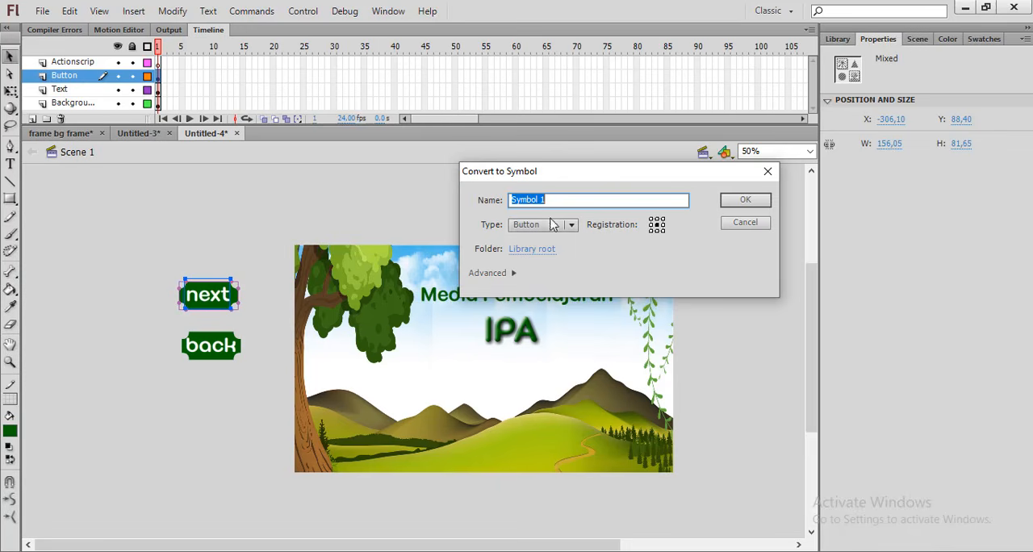
text(next)
click(551, 228)
click(551, 229)
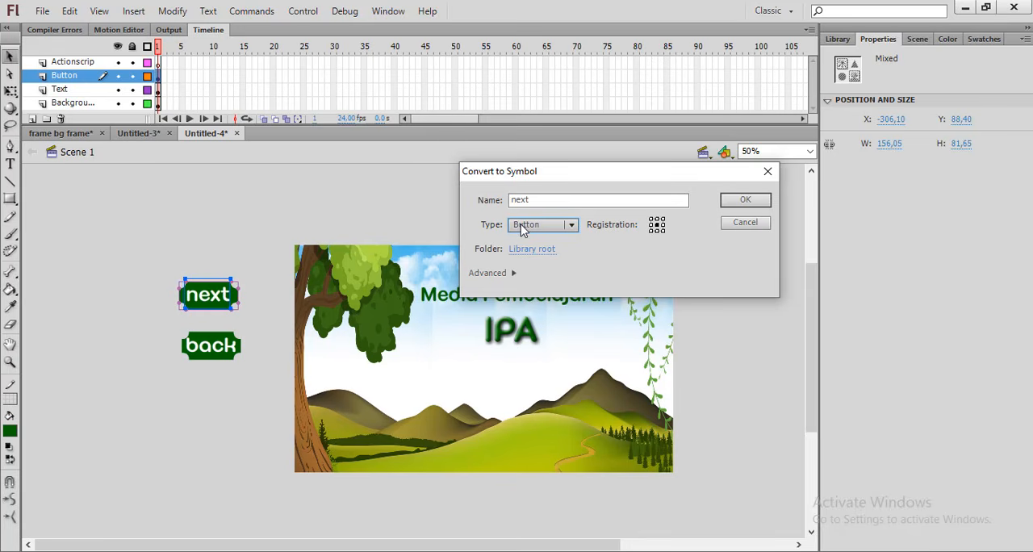
click(744, 201)
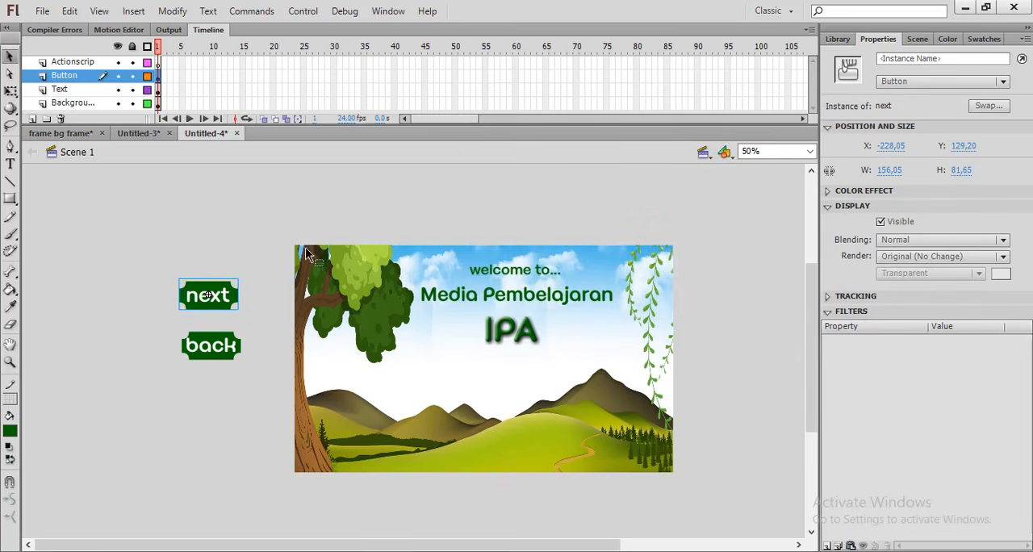
Convert the "back" text and its rectangle into a Button symbol named "back", and deselect it
drag(155, 319, 260, 375)
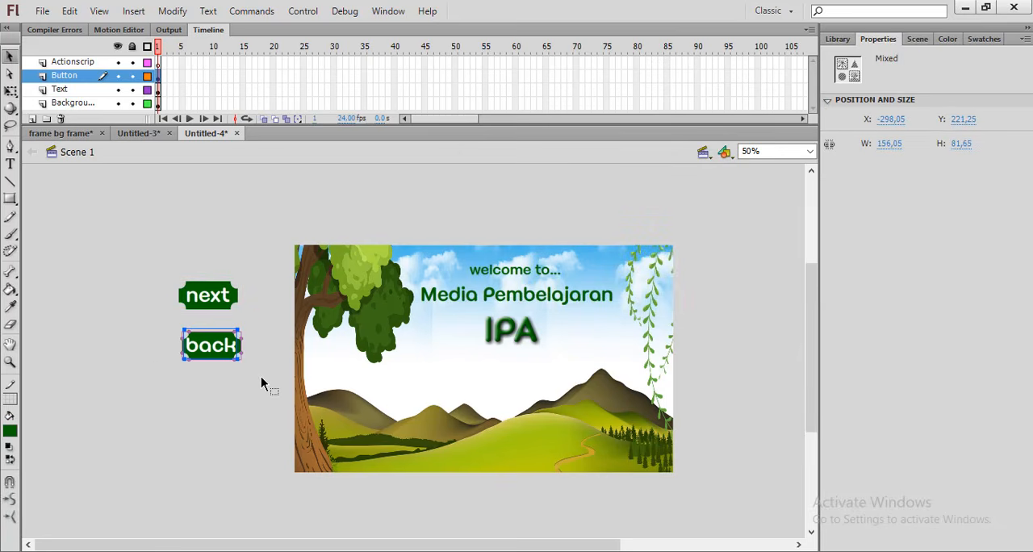
right_click(211, 332)
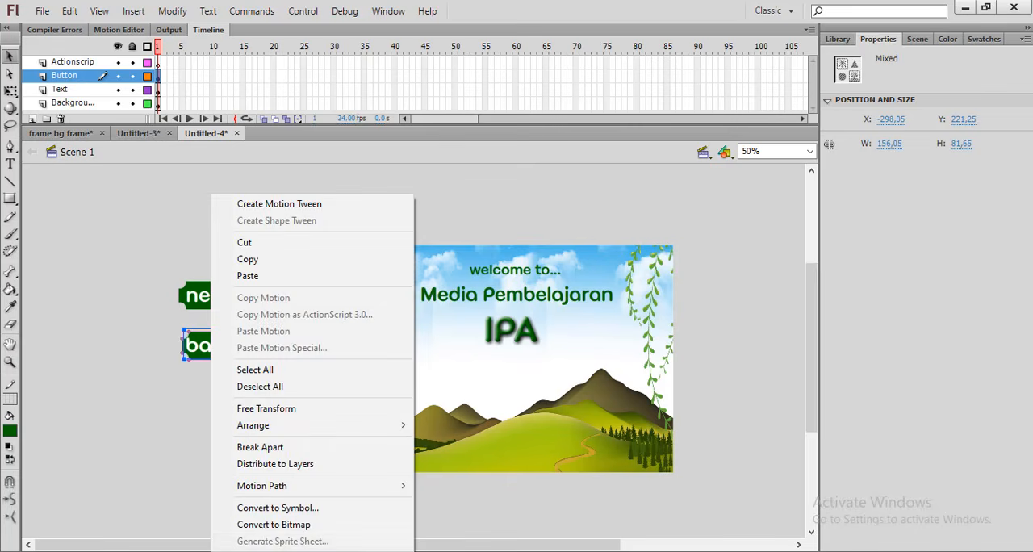
click(264, 509)
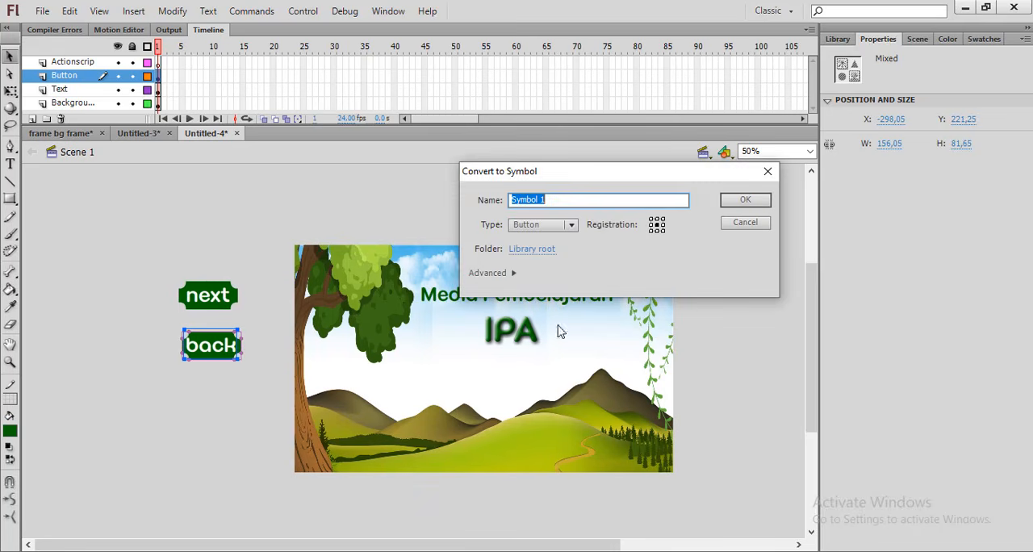
text(back)
click(750, 200)
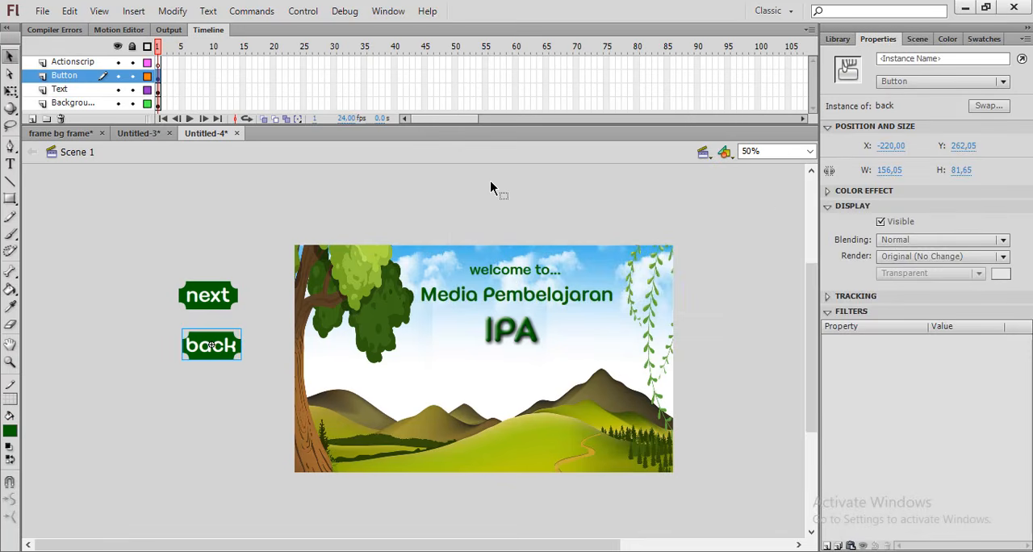
click(475, 197)
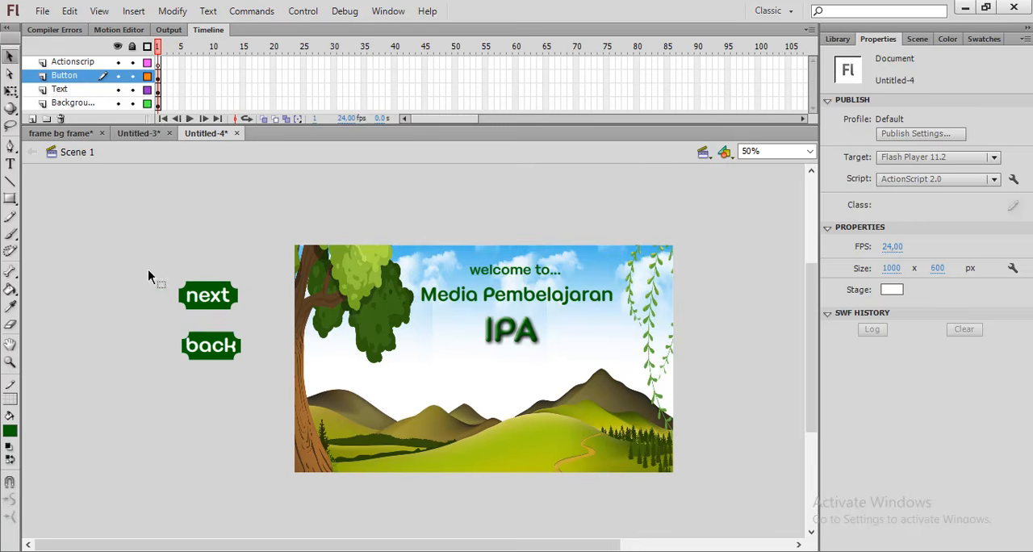
Move the "next" button onto the green hill near the stage's lower edge, below the "IPA" title
drag(148, 270, 260, 321)
drag(214, 296, 529, 452)
click(456, 417)
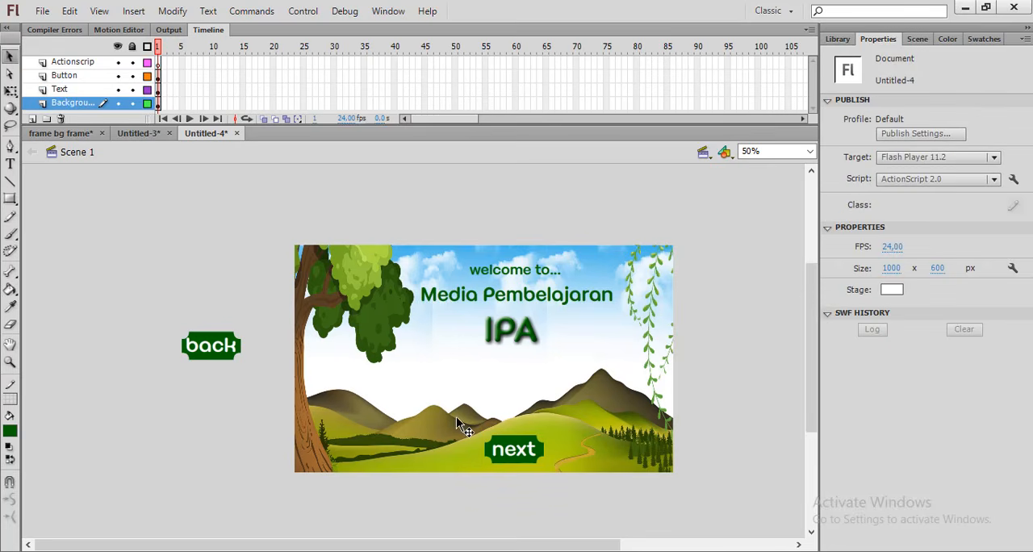
Attach the script on(release) { nextFrame(); } to the "next" button on the green hill
click(529, 451)
right_click(530, 453)
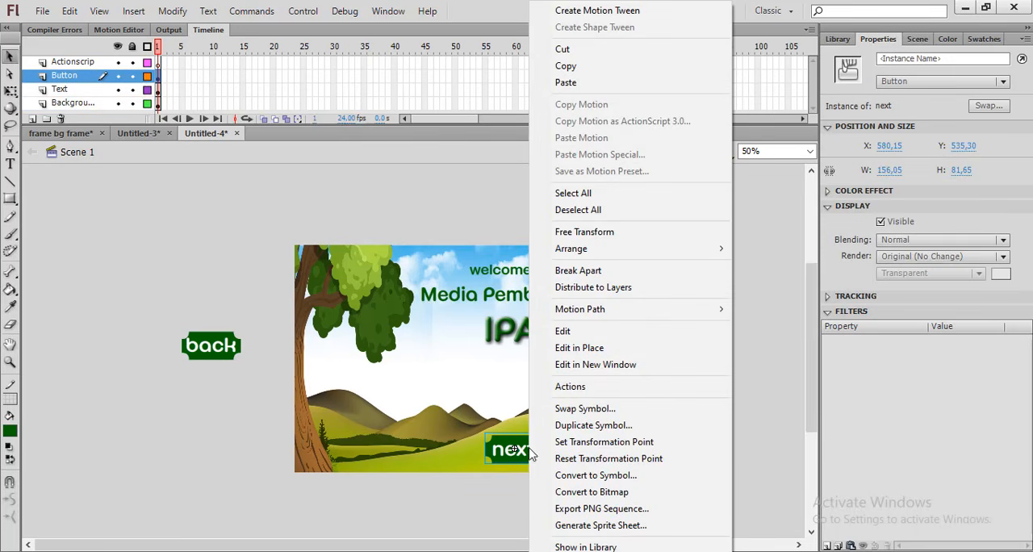
click(572, 389)
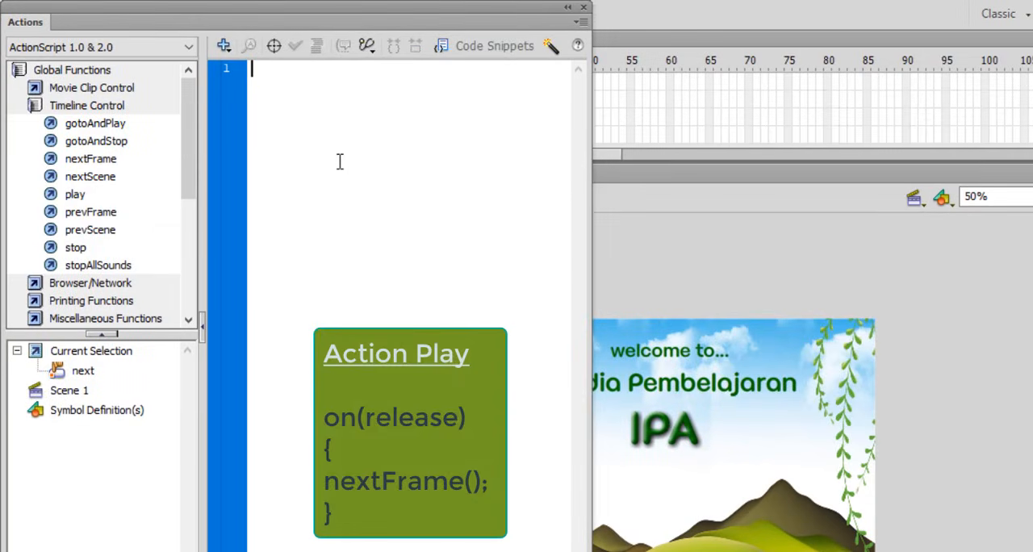
text(on ()
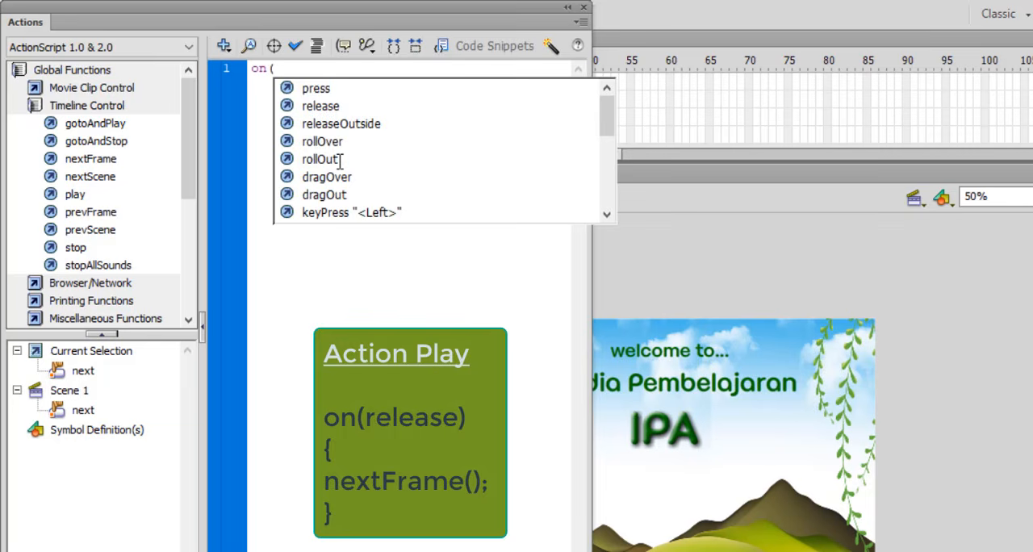
text(r)
key(Return)
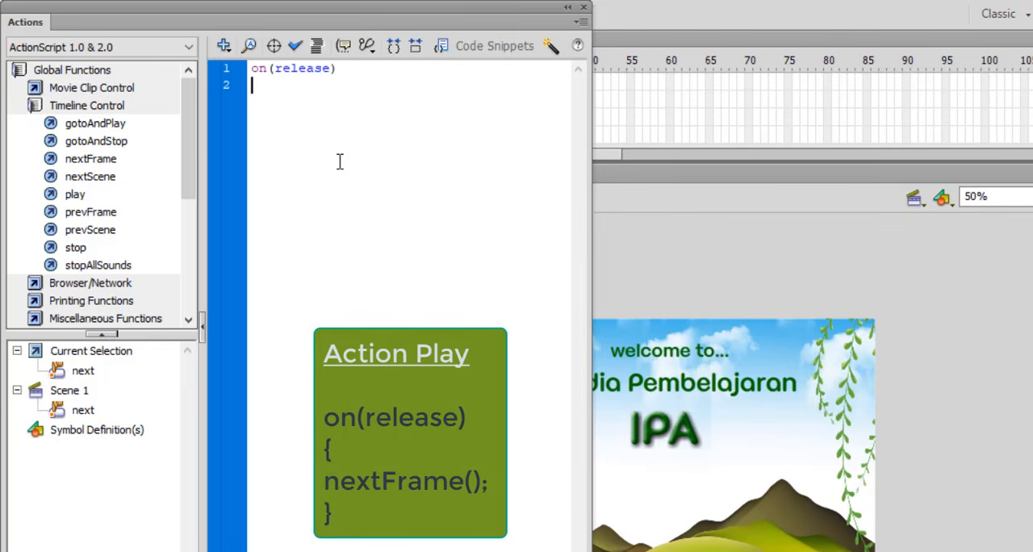
key(Return)
text(nextF)
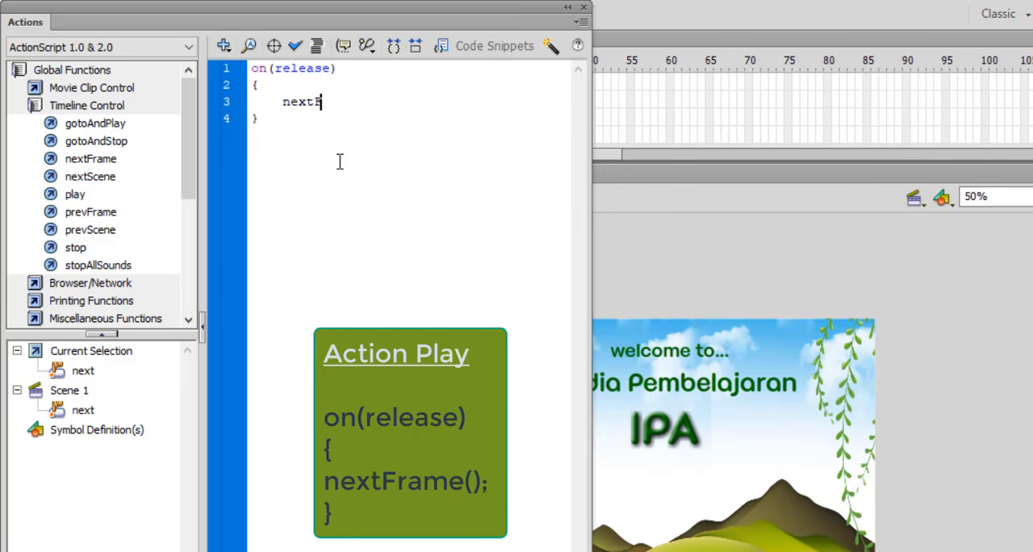
text(re)
text(ame)
text(();)
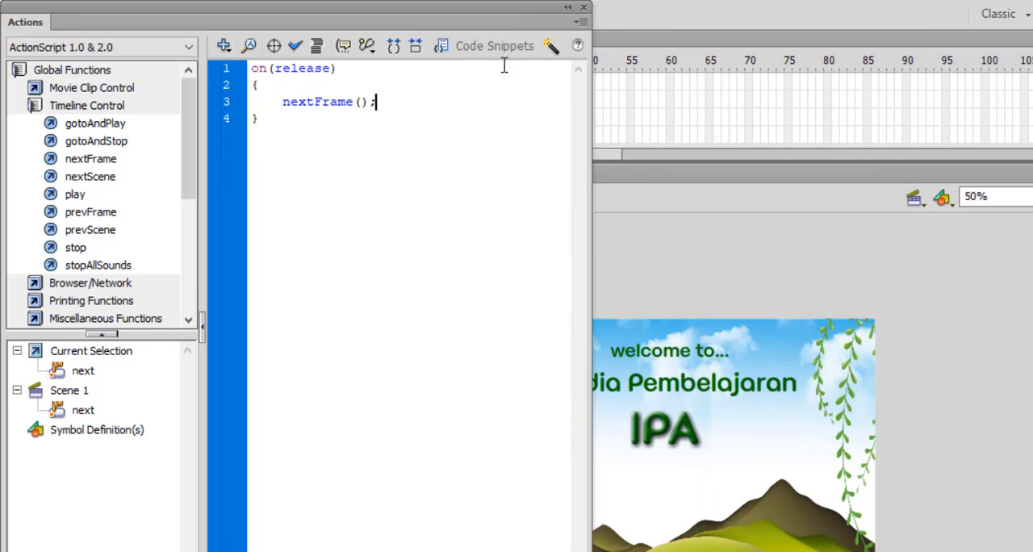
click(584, 8)
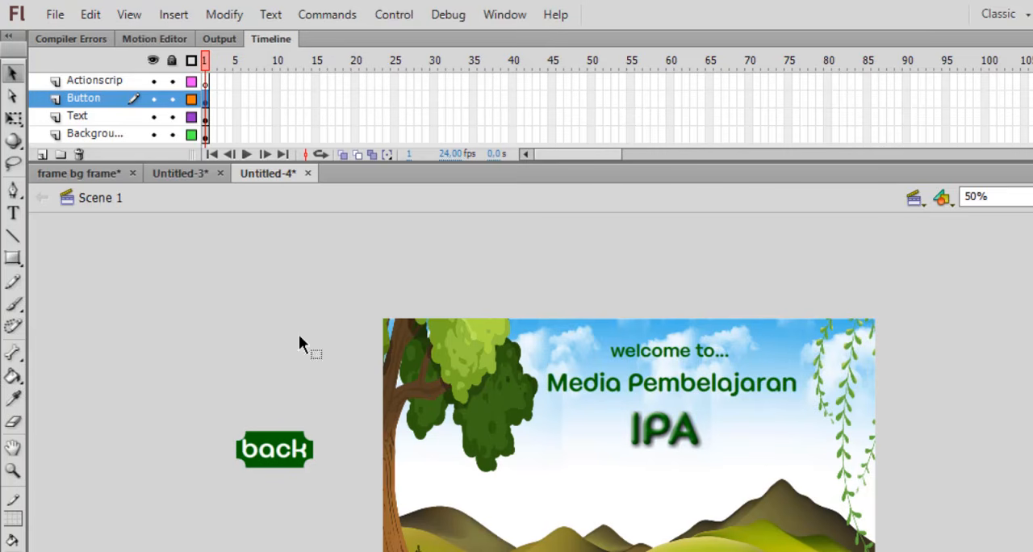
Attach the script on(release) { prevFrame(); } to the "back" button beside the stage, and deselect the button
click(281, 453)
right_click(282, 454)
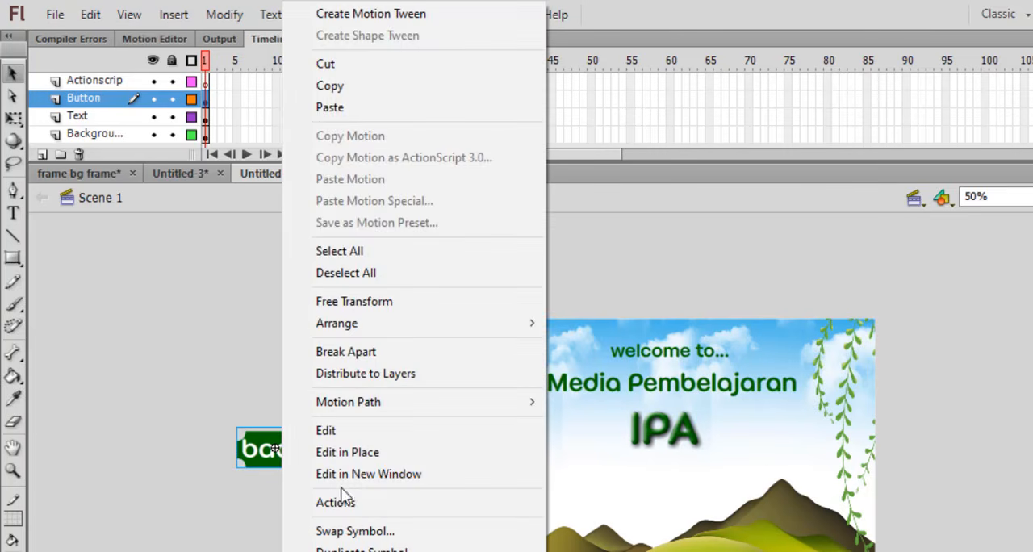
click(339, 500)
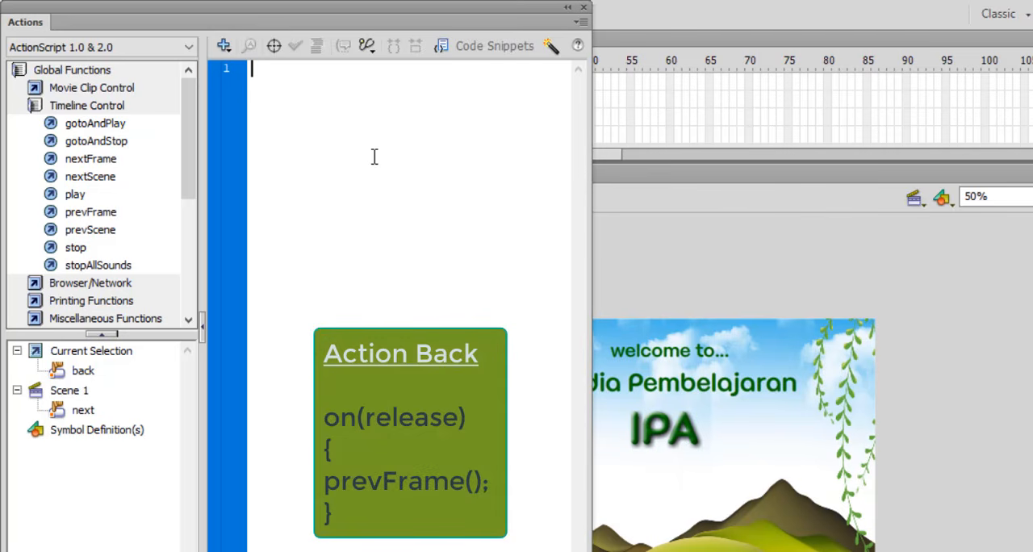
text(on()
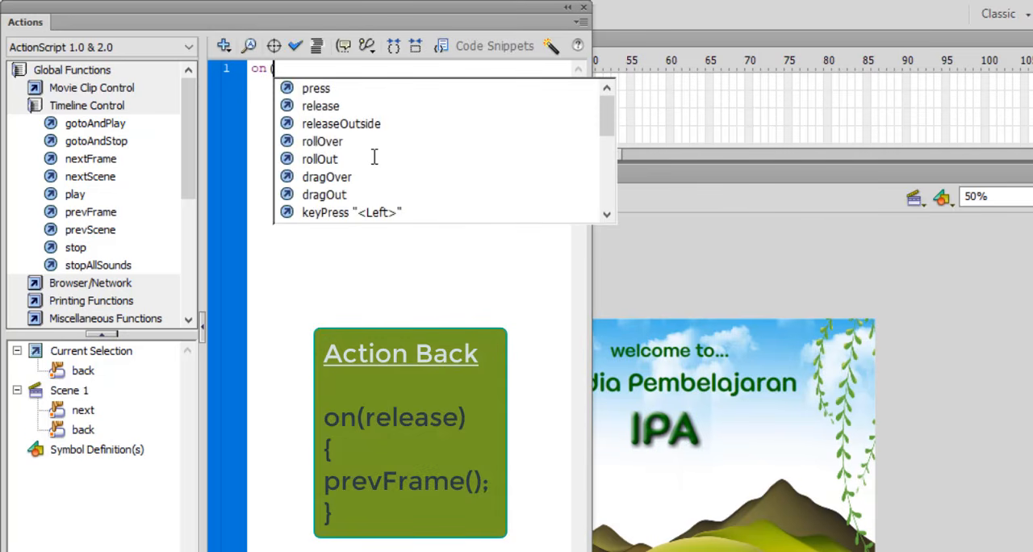
text(r)
key(Return)
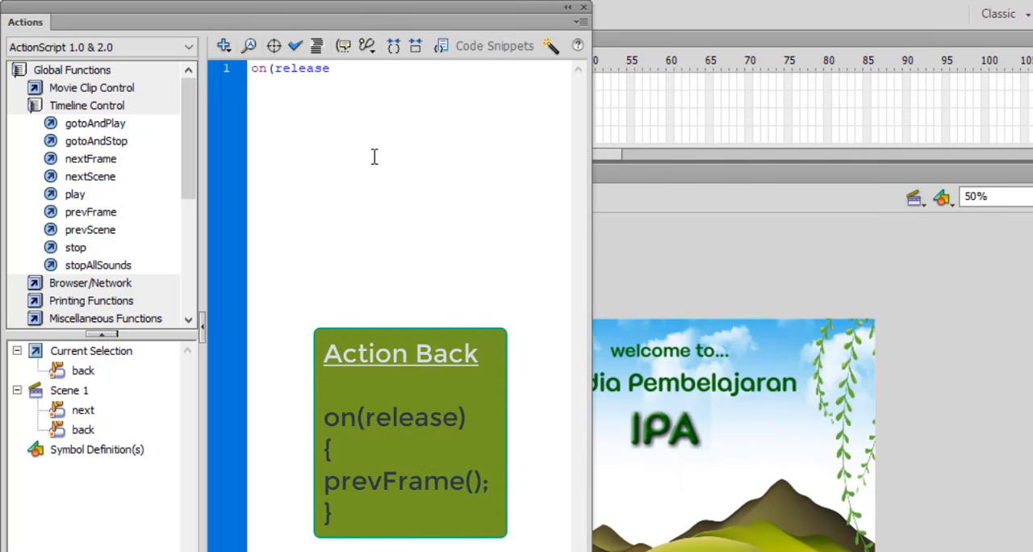
text() )
text({)
key(Return)
text(prevFr)
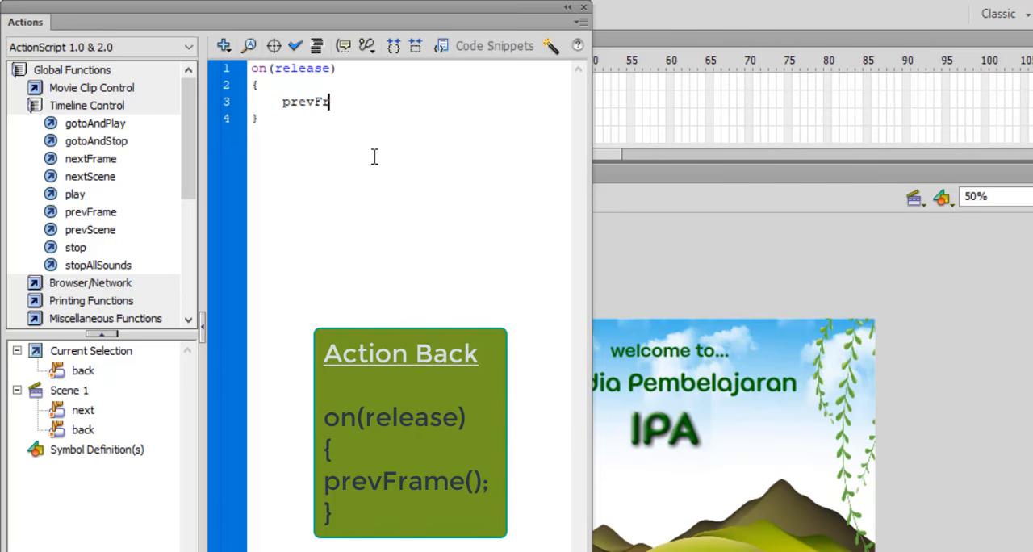
text(ame();)
click(584, 8)
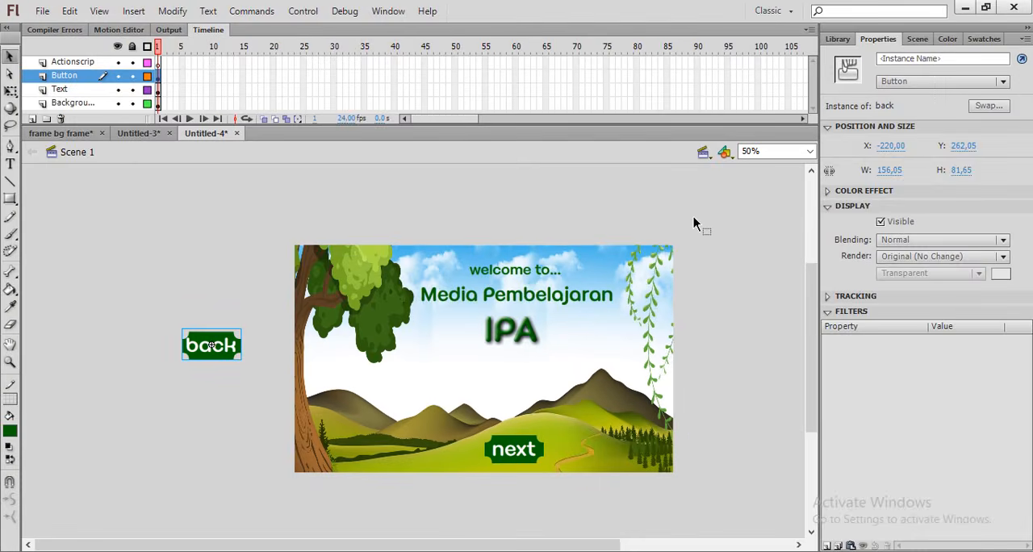
click(694, 217)
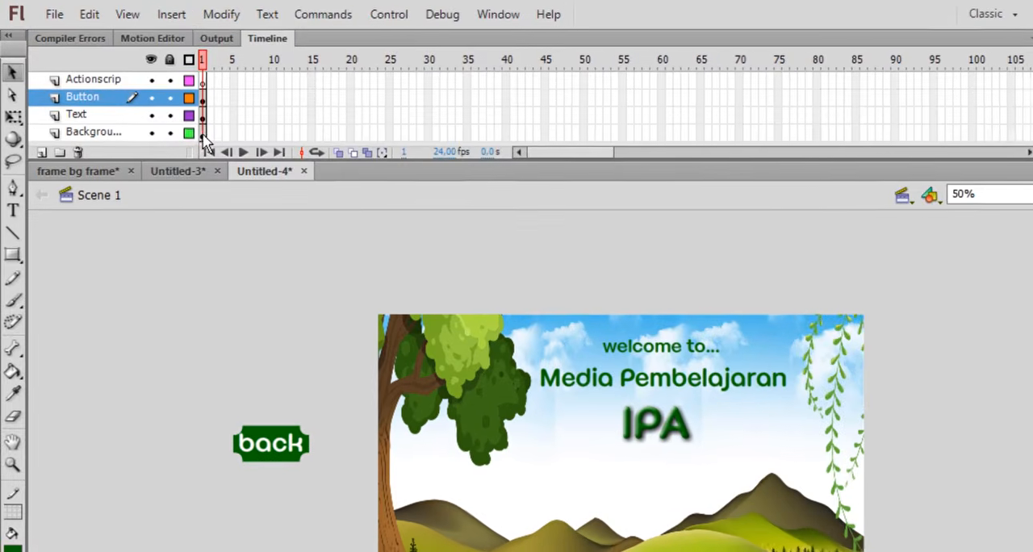
Extend the Background layer to frame 5 by inserting a frame
click(236, 134)
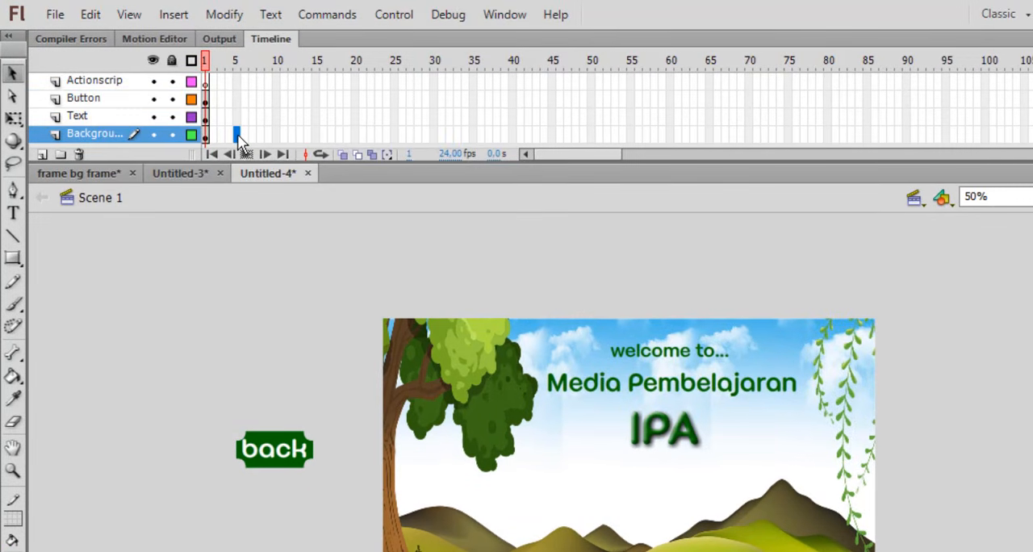
right_click(239, 136)
click(294, 221)
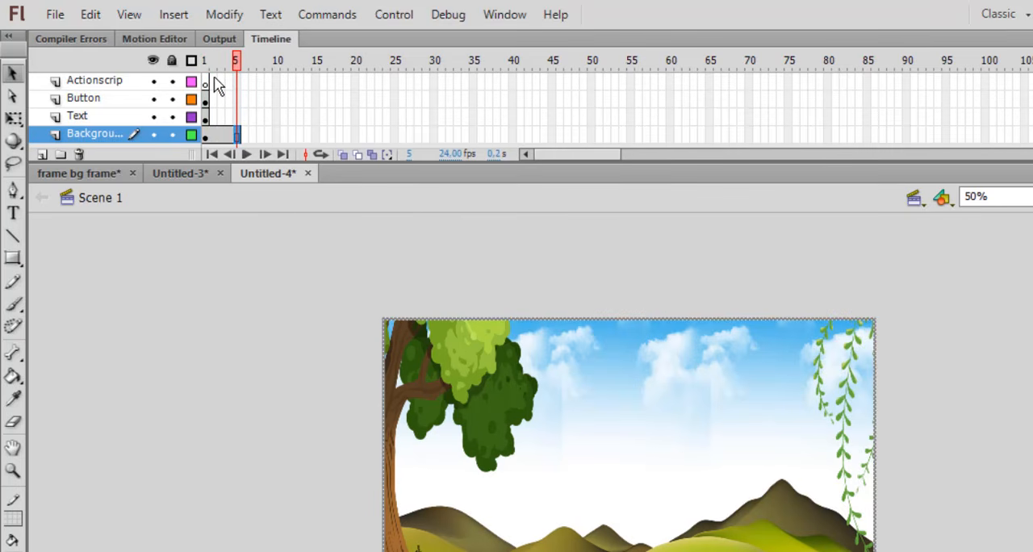
Insert keyframes at frame 2 on the Actionscrip, Button and Text layers
drag(218, 87, 213, 120)
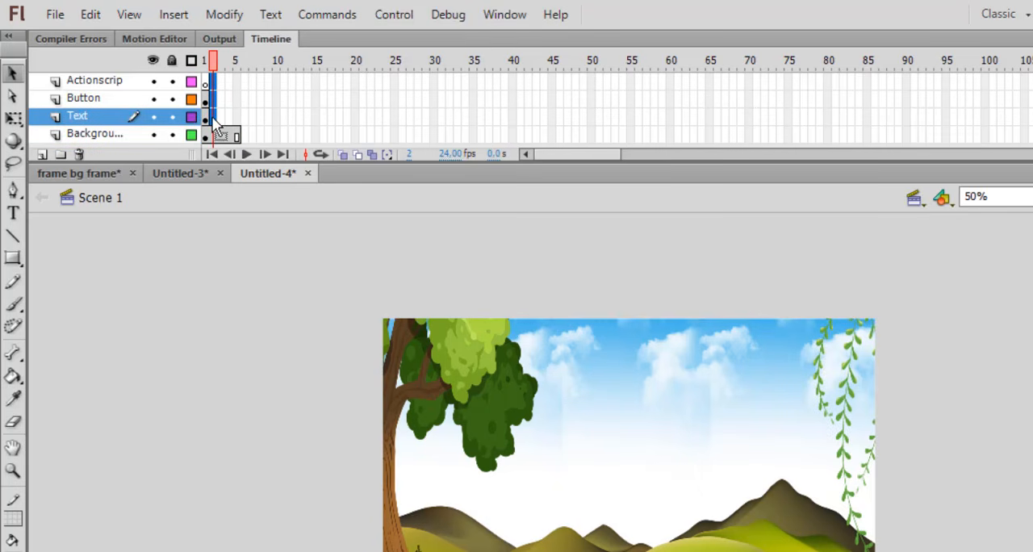
right_click(214, 121)
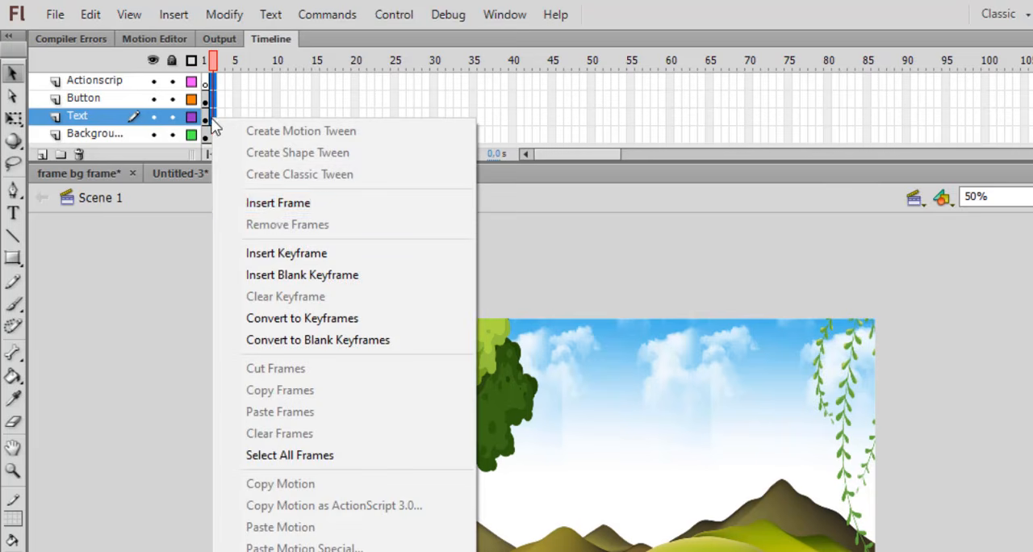
click(287, 254)
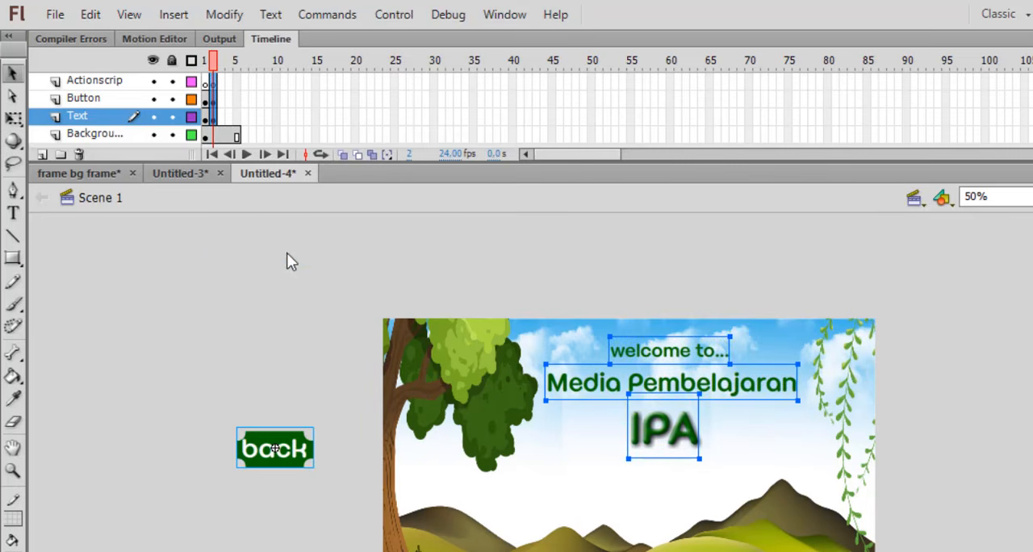
In frame 2, place the "back" and "next" buttons side by side on the green hill near the stage's lower edge
click(212, 98)
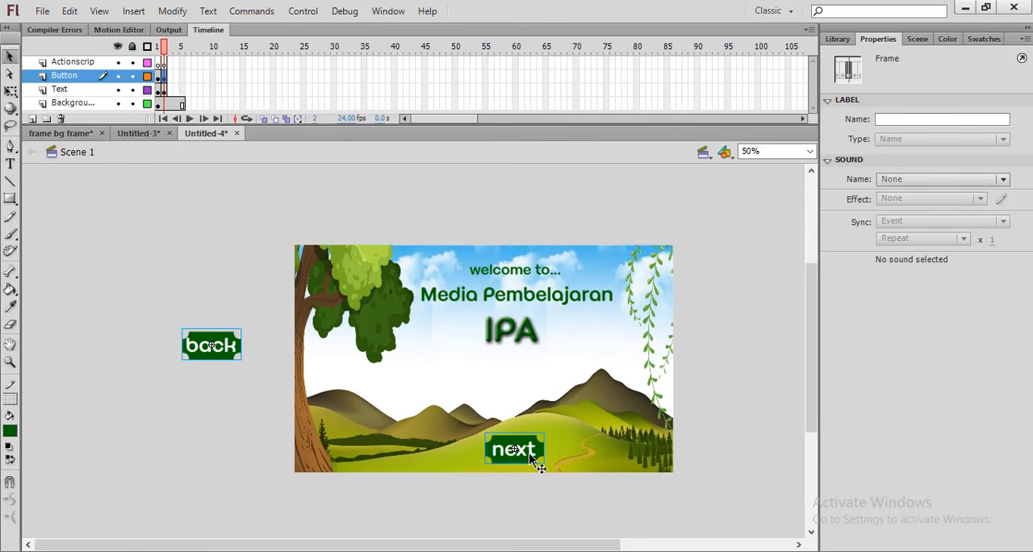
drag(532, 459, 575, 460)
drag(244, 384, 501, 447)
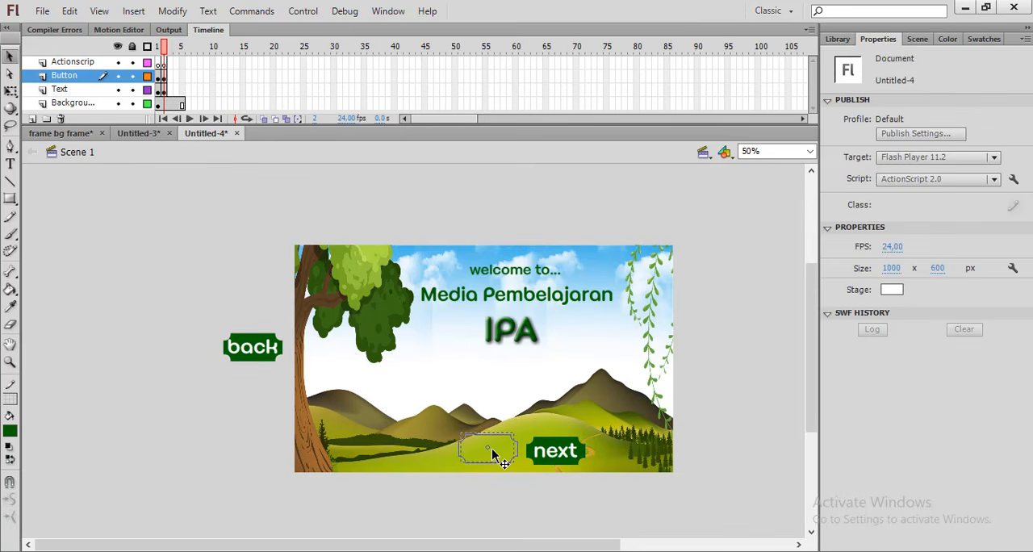
drag(494, 452, 531, 453)
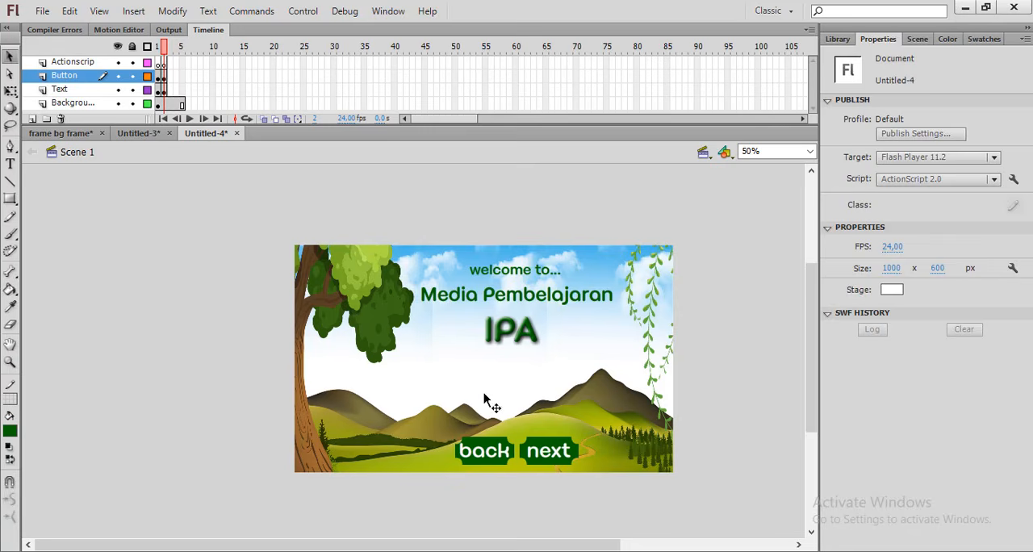
Delete the "welcome to..." and "IPA" texts from frame 2
click(512, 272)
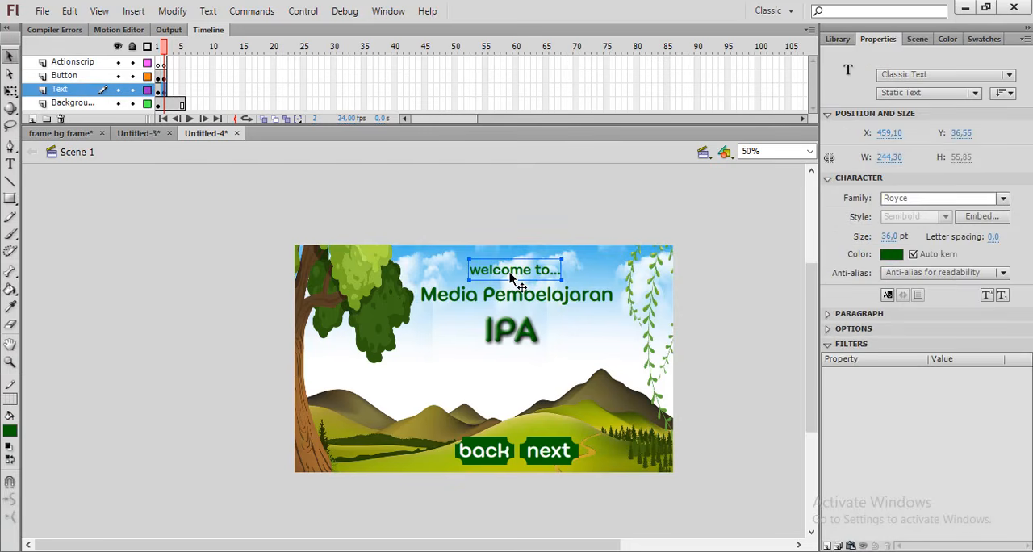
key(Delete)
click(510, 327)
key(q)
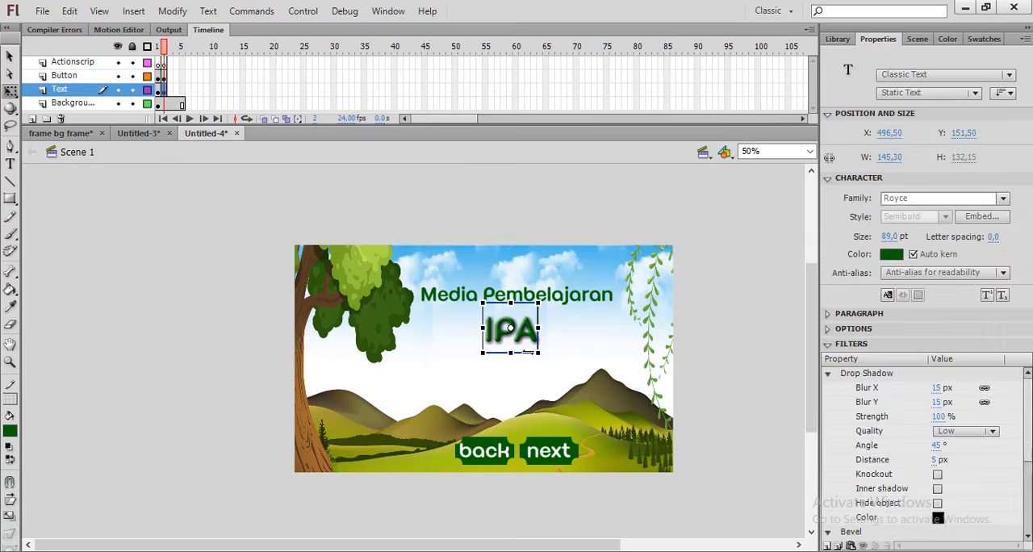
key(Delete)
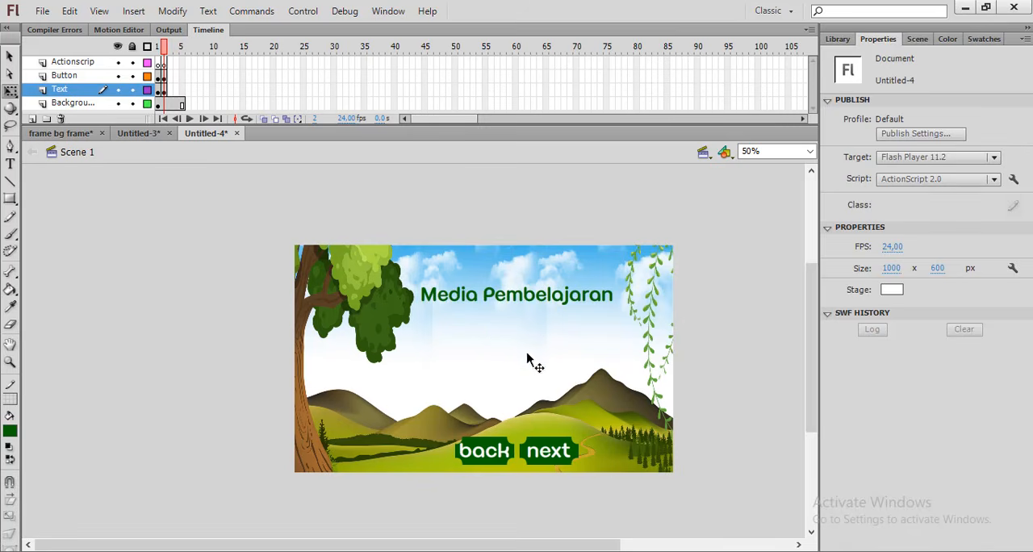
Replace the "Media Pembelajaran" text in frame 2 with "Halaman 1"
key(t)
click(523, 299)
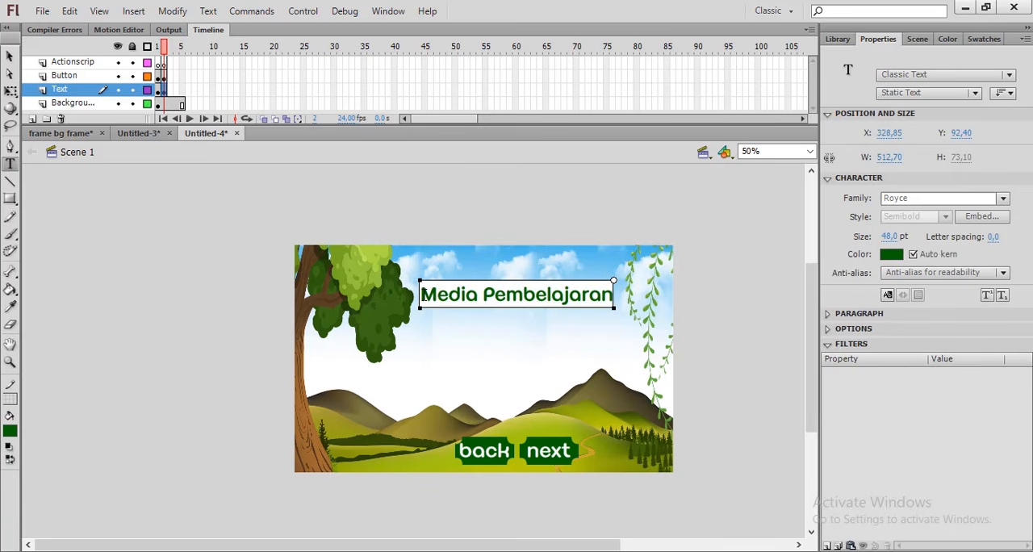
drag(422, 296, 636, 288)
text(H)
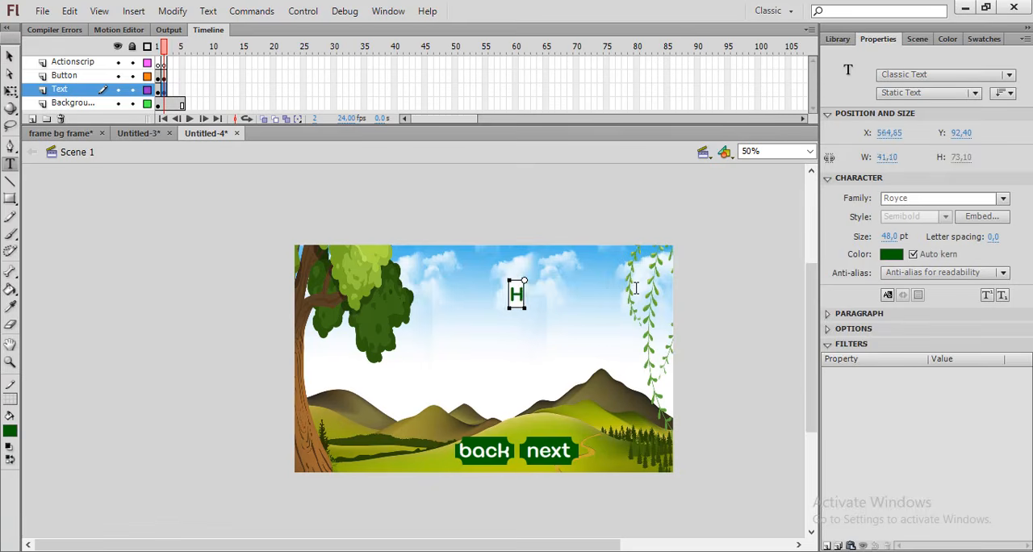
text(alaman 1)
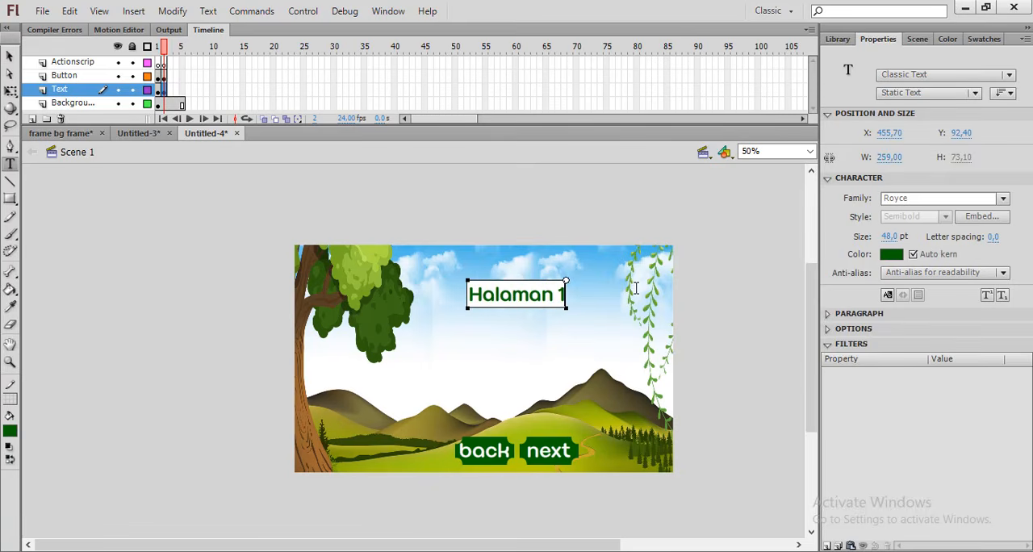
Move the "Halaman 1" title up near the stage's upper edge, centred above the two buttons
click(8, 55)
drag(518, 296, 519, 274)
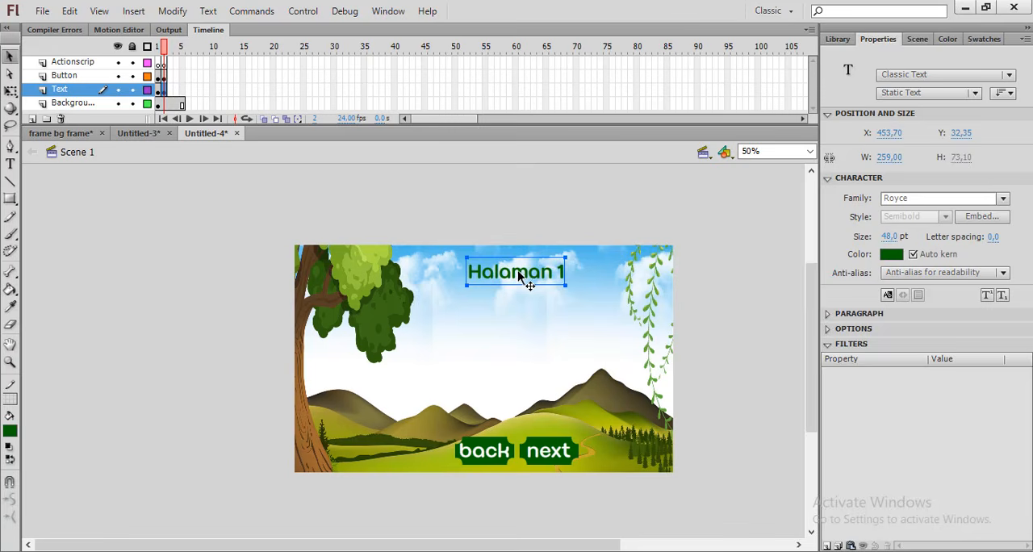
drag(520, 273, 510, 274)
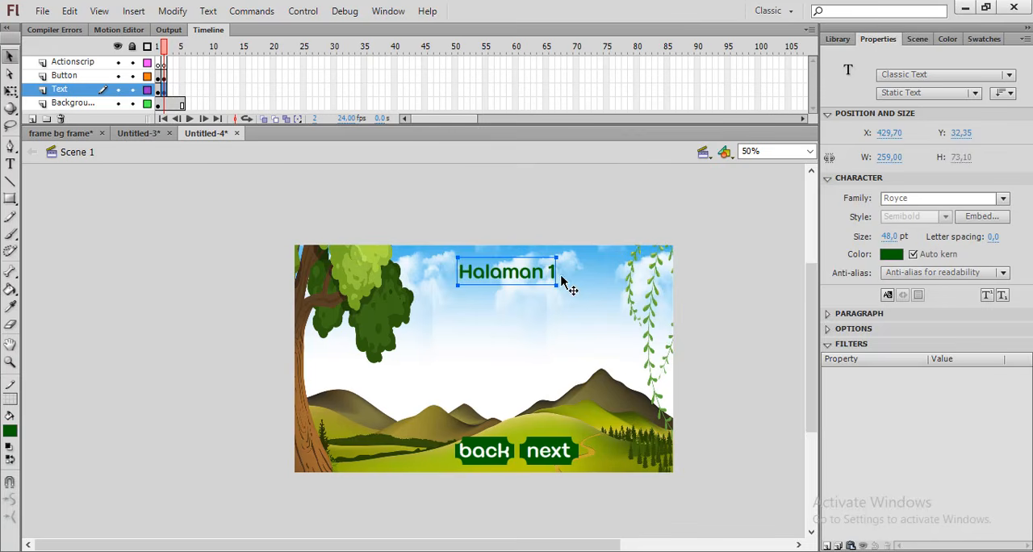
drag(545, 273, 550, 278)
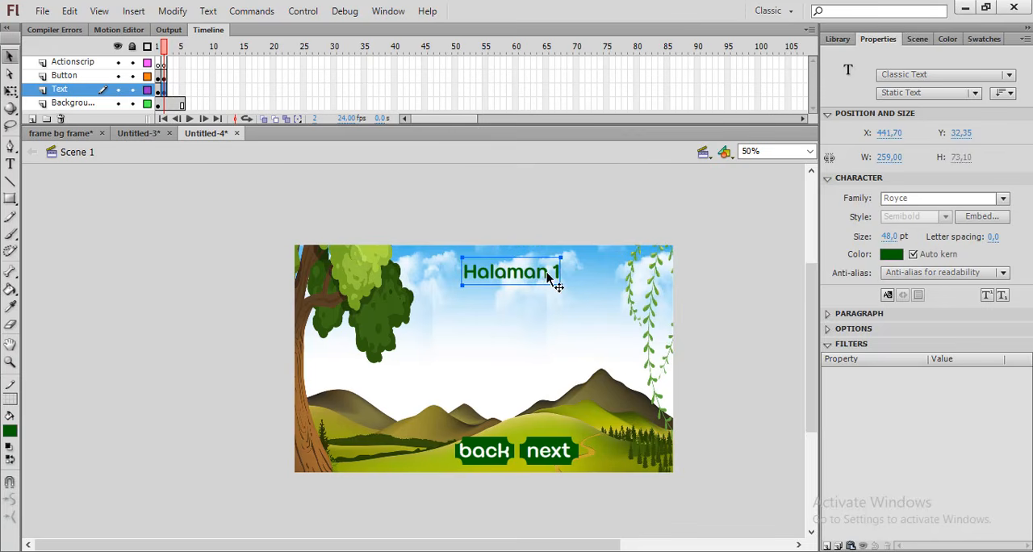
Insert keyframes at frame 3 on the Actionscrip, Button and Text layers
click(171, 60)
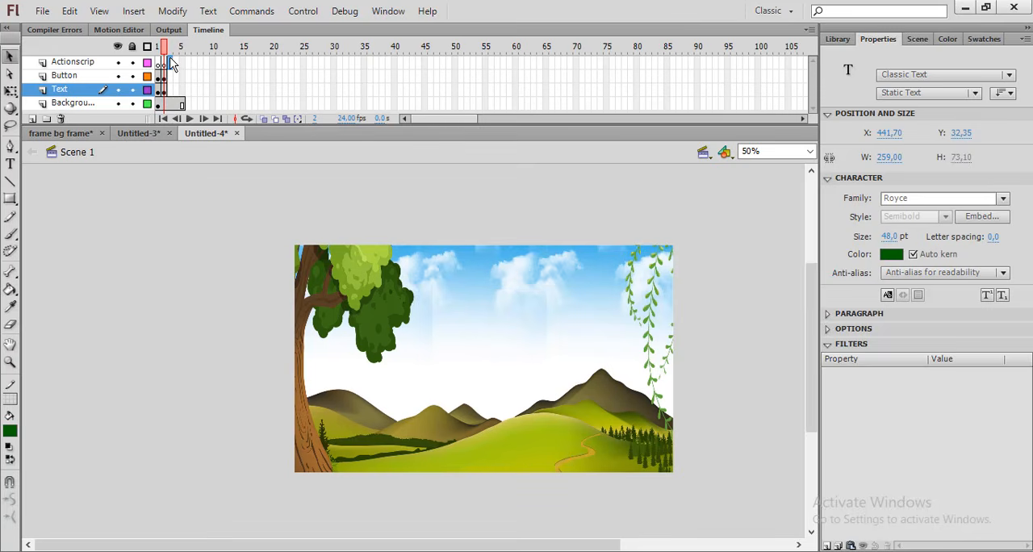
drag(171, 63, 174, 88)
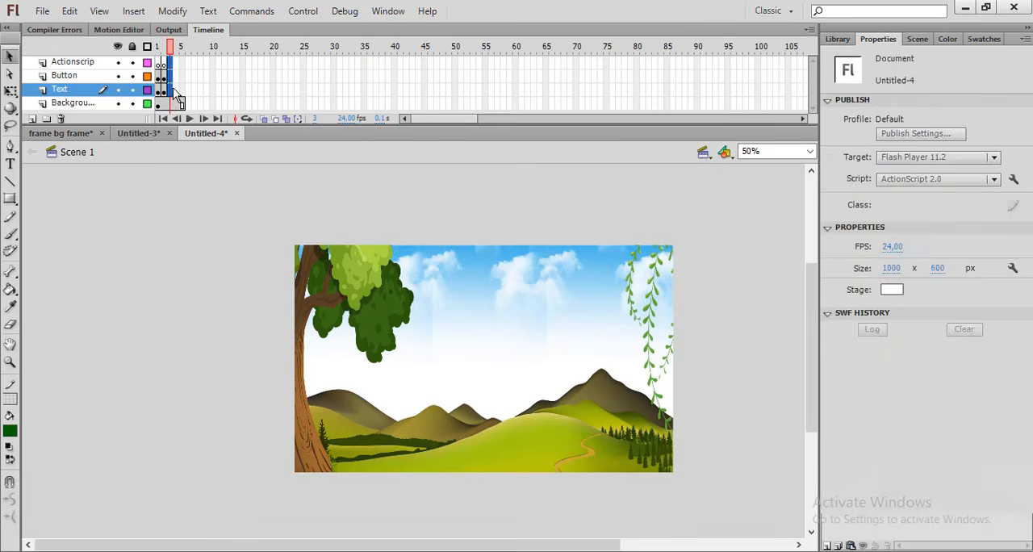
right_click(172, 92)
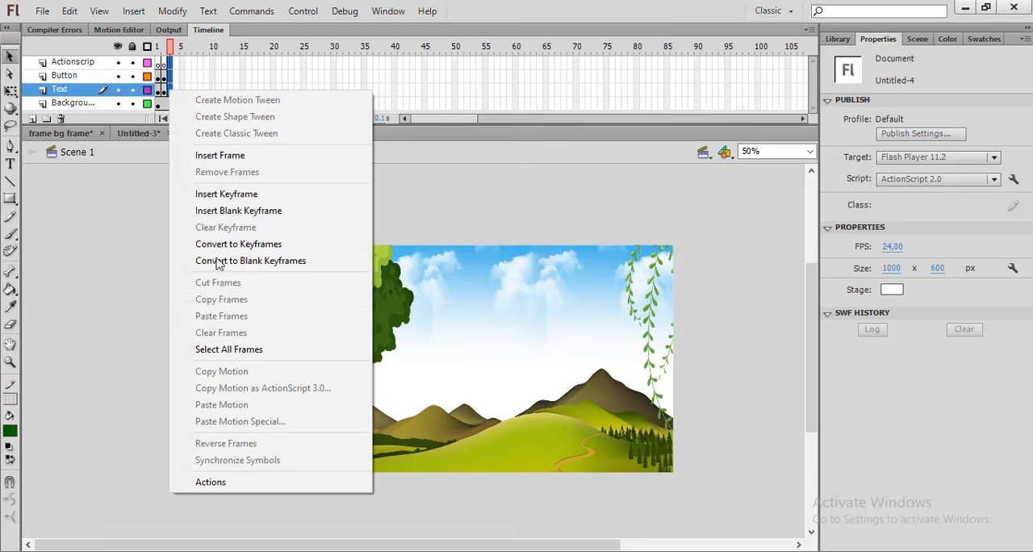
click(225, 198)
click(531, 226)
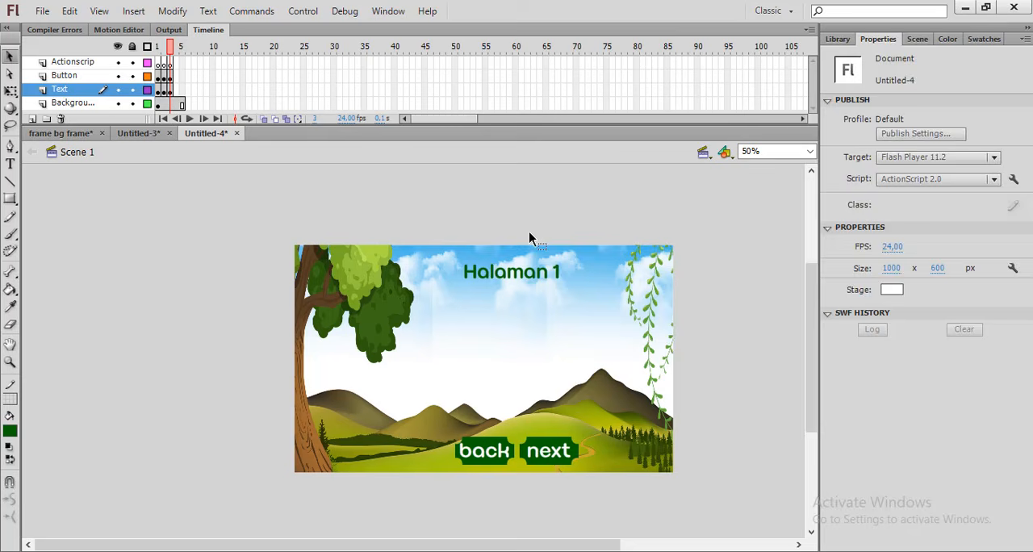
Change the title text in frame 3 to "Halaman 2"
click(554, 275)
double_click(555, 273)
drag(552, 273, 562, 273)
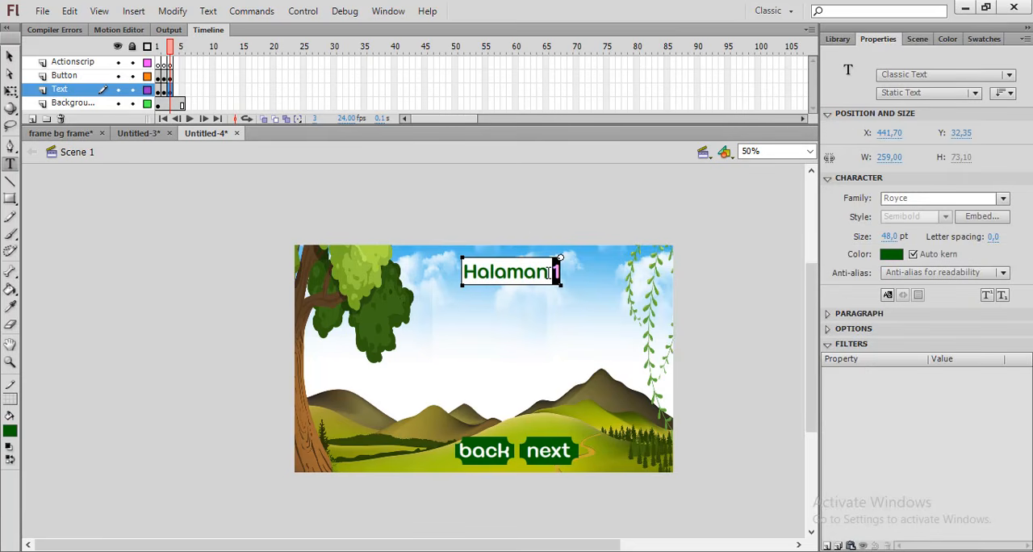
text(2)
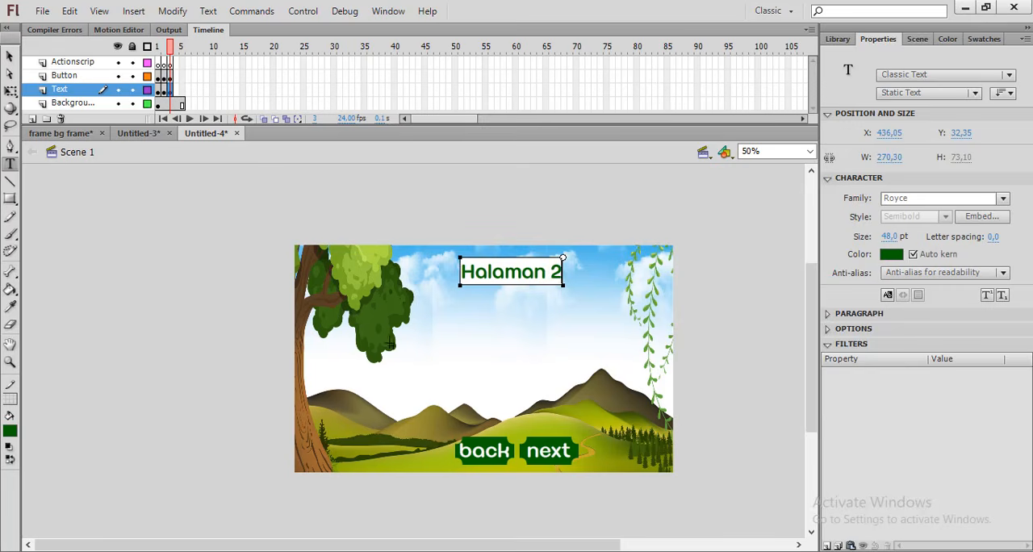
Insert keyframes at frame 4 on the Actionscrip, Button and Text layers and change its title to "Halaman 3"
click(178, 75)
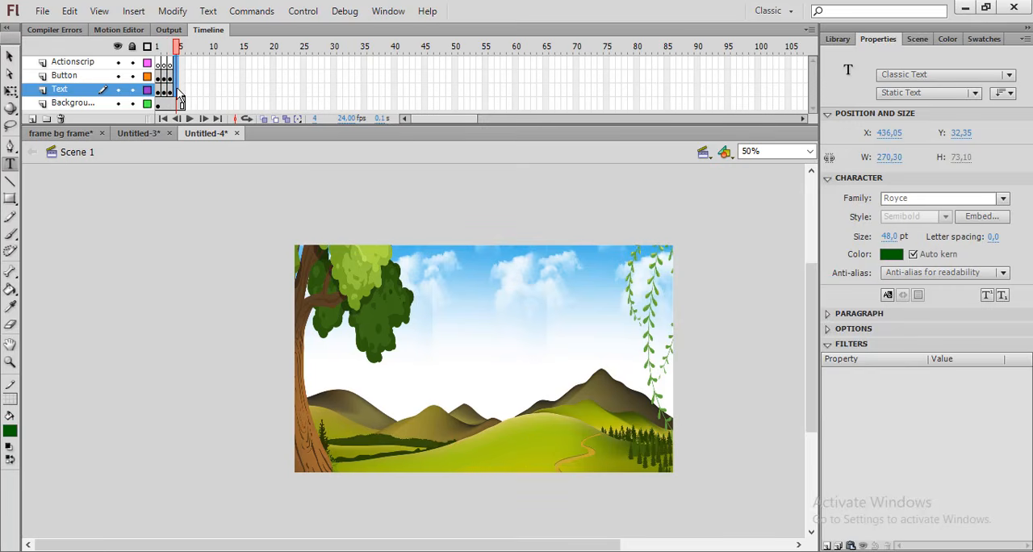
click(178, 91)
right_click(178, 90)
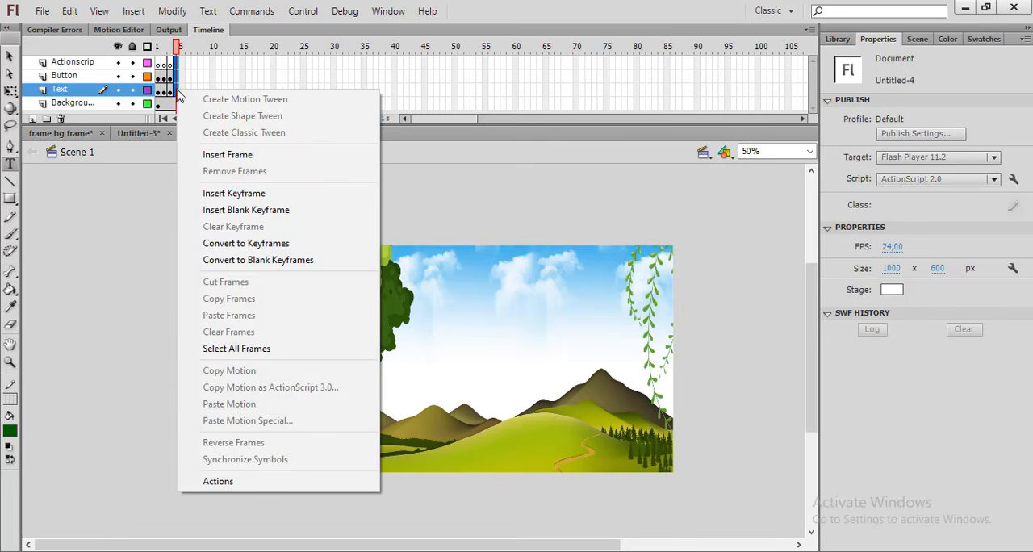
click(229, 194)
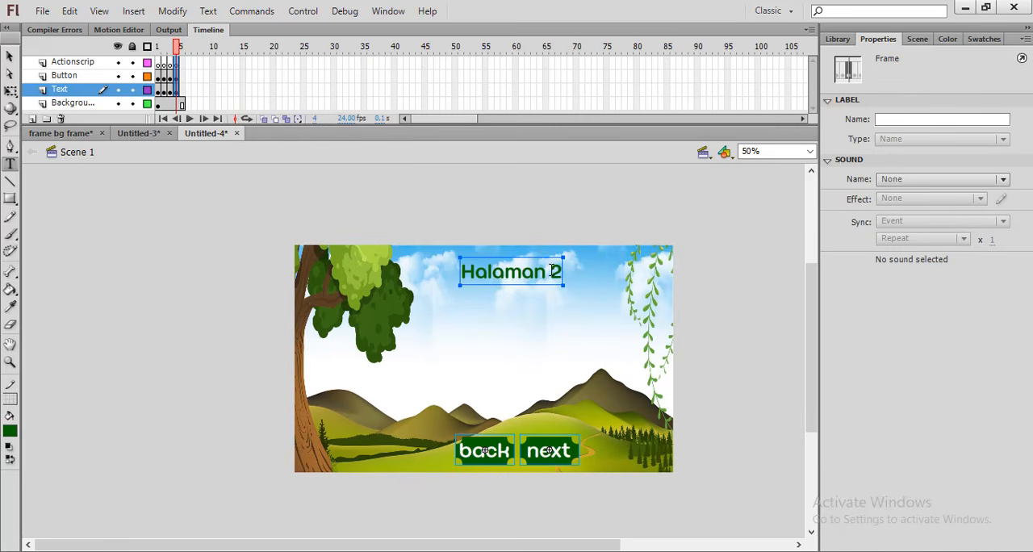
drag(552, 272, 565, 272)
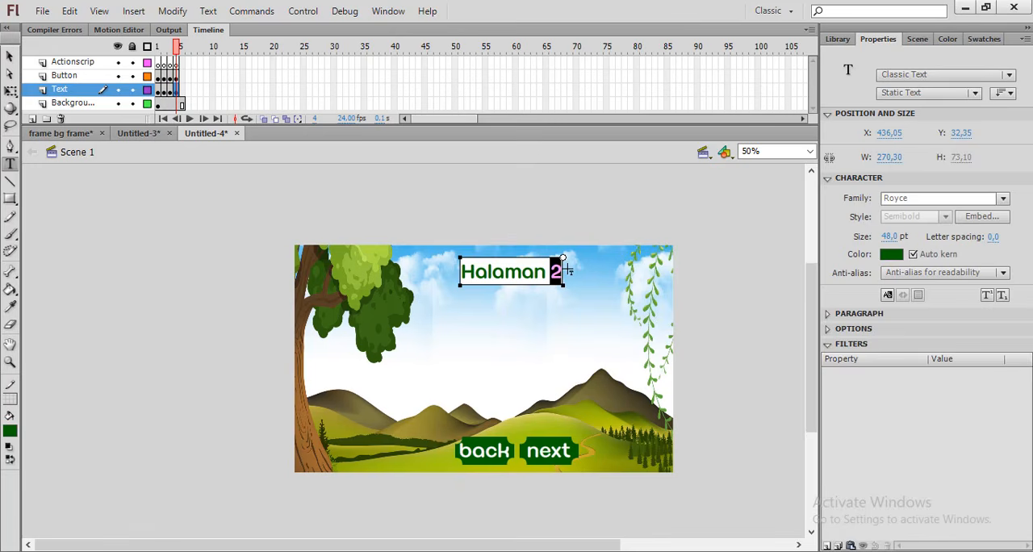
text(3)
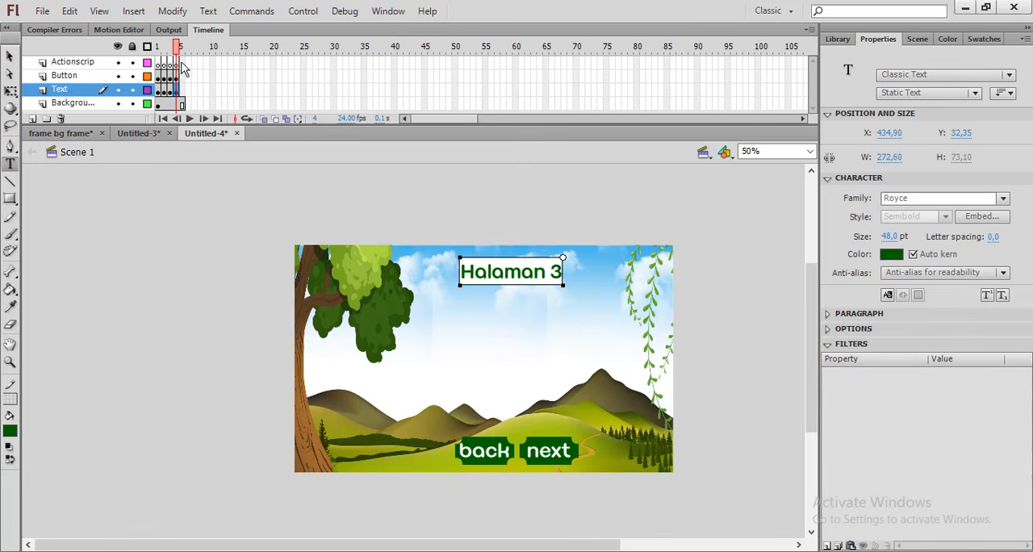
Insert keyframes at frame 5 on the Actionscrip, Button and Text layers and replace its title with "Selesai"
click(181, 87)
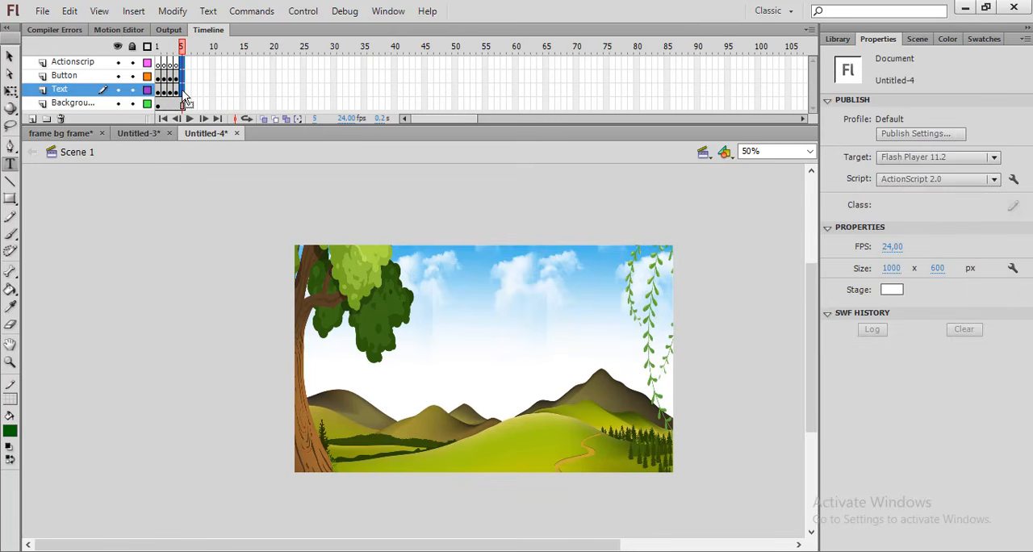
right_click(186, 95)
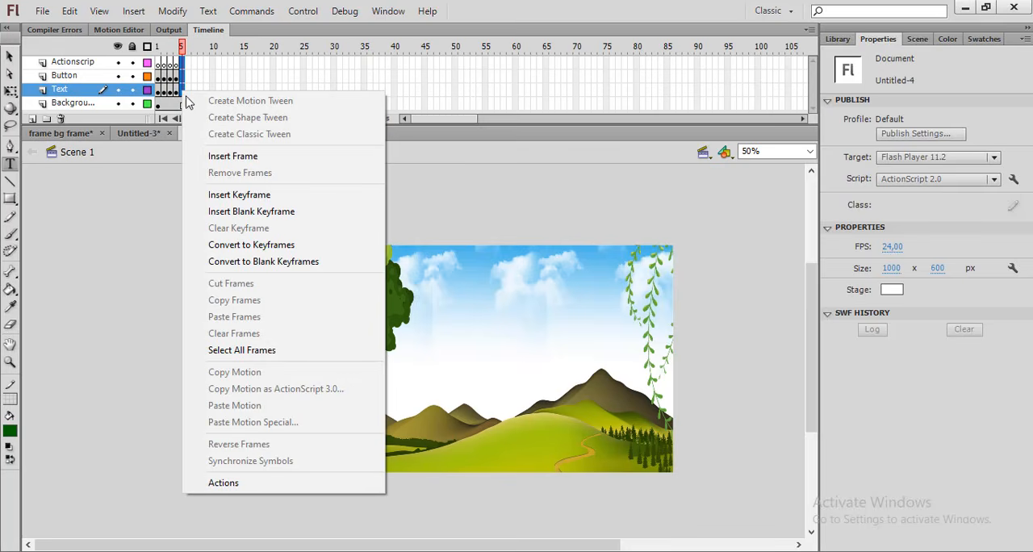
click(247, 196)
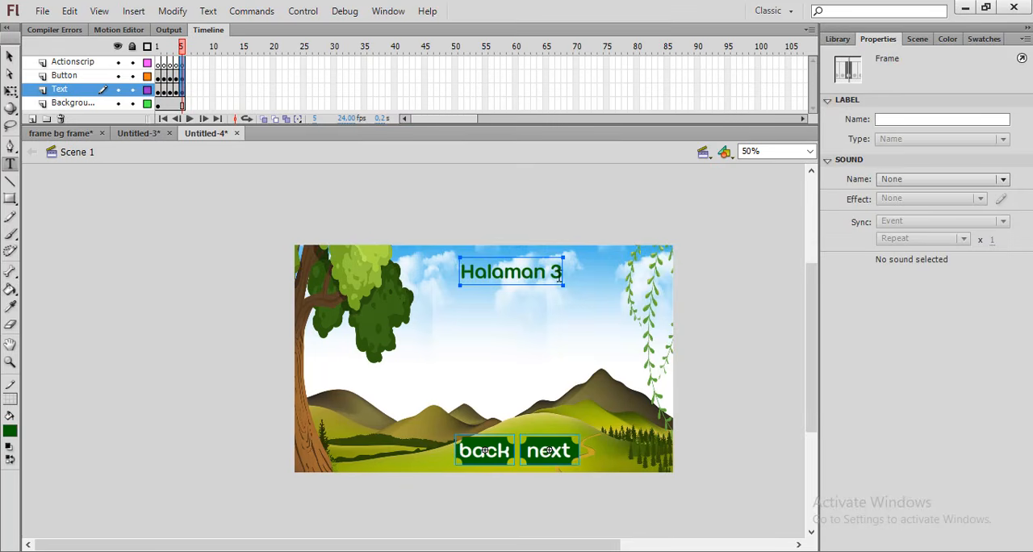
drag(465, 274, 579, 275)
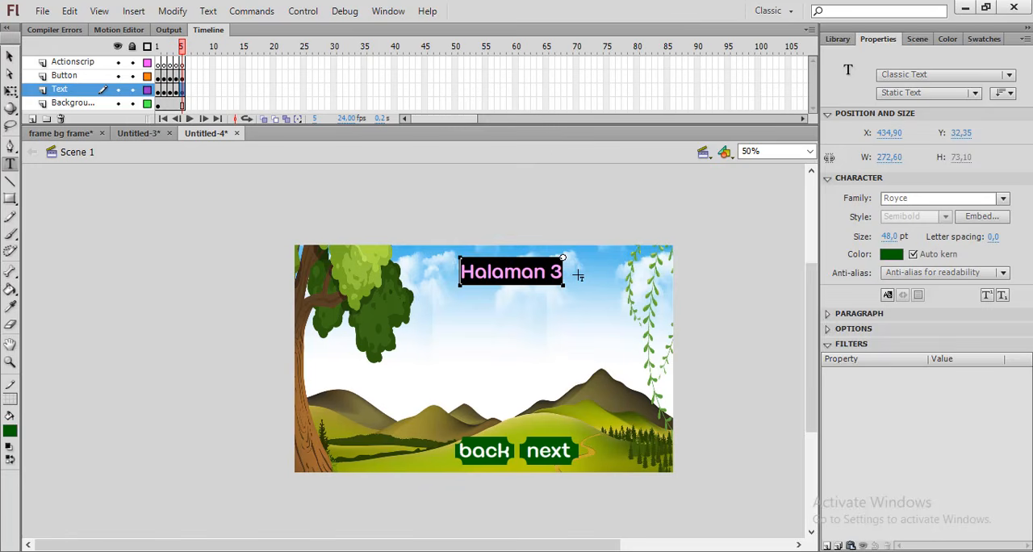
text(Sel)
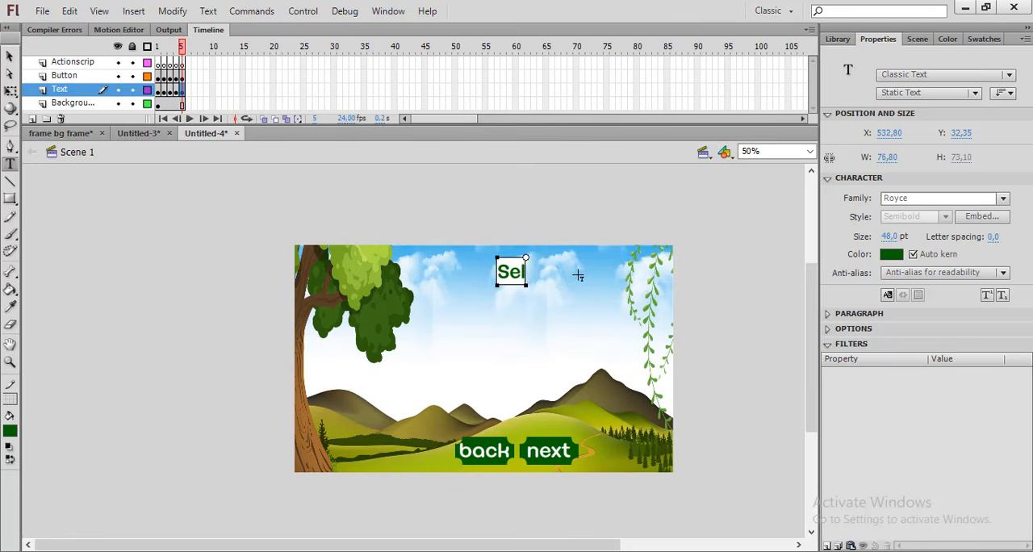
text(esai)
Move the "Selesai" text in frame 5 down to just above the hills, centred over the buttons
click(9, 56)
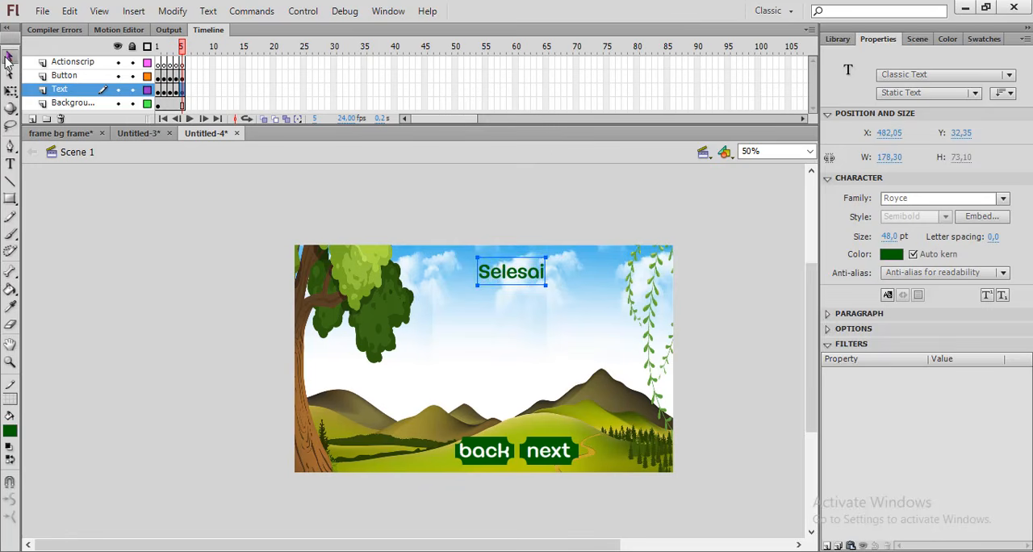
drag(515, 279, 515, 361)
click(498, 176)
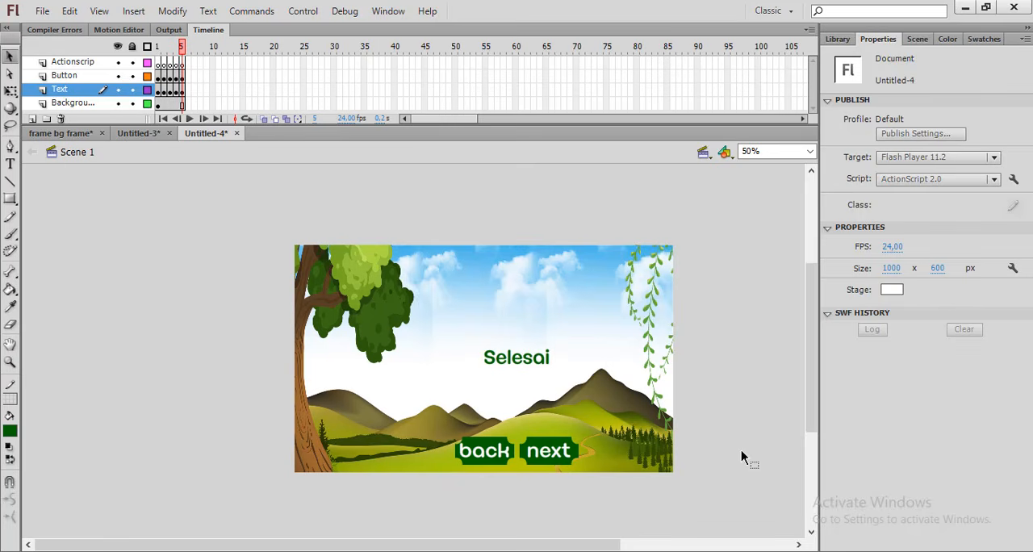
Delete the "next" button from frame 5 and move the "back" button sideways to sit centred below "Selesai"
click(552, 454)
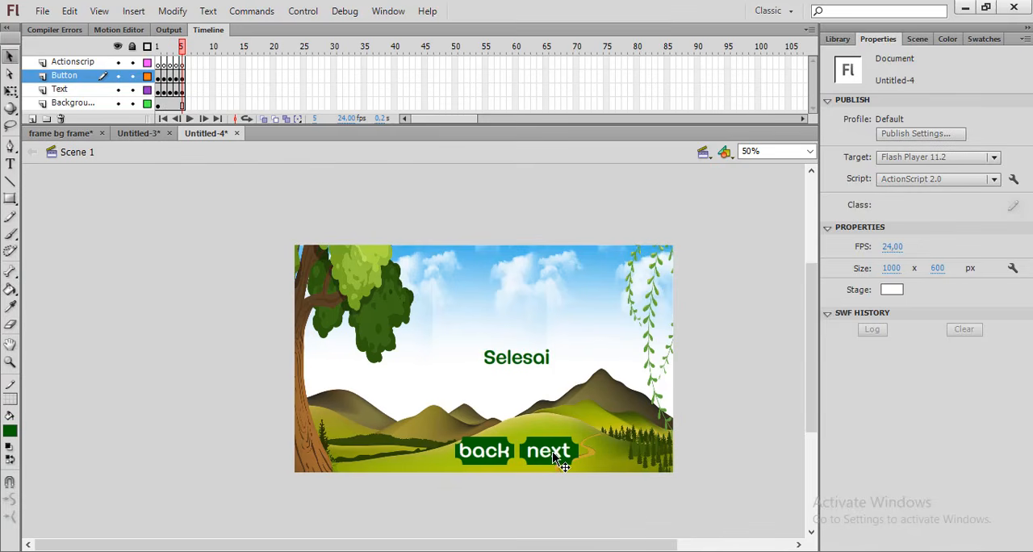
click(554, 457)
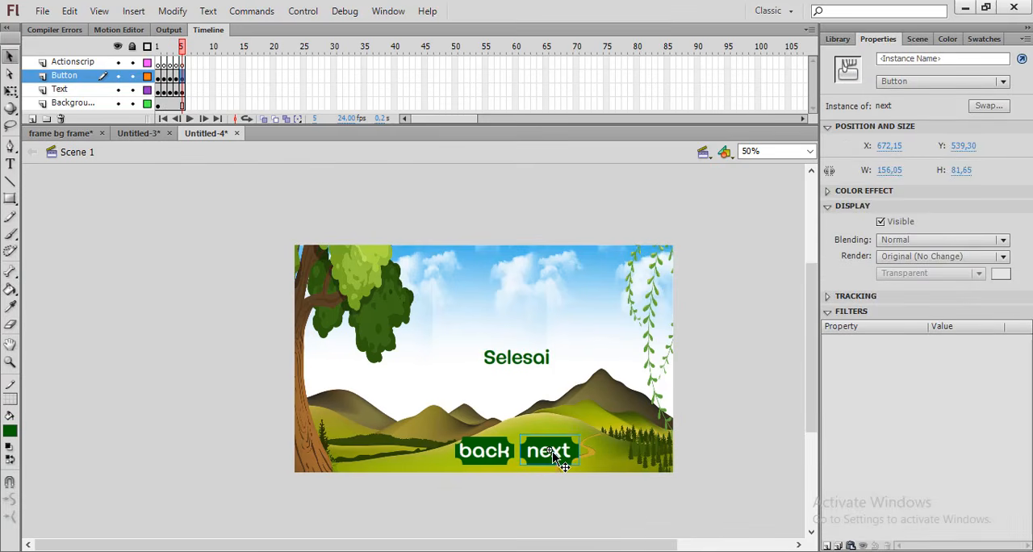
key(Delete)
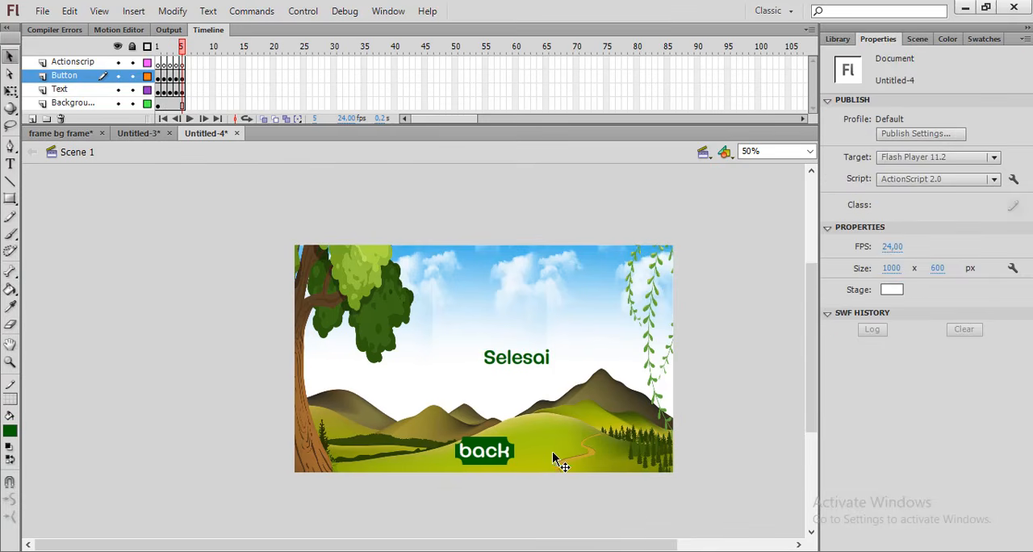
click(486, 454)
drag(489, 453, 528, 455)
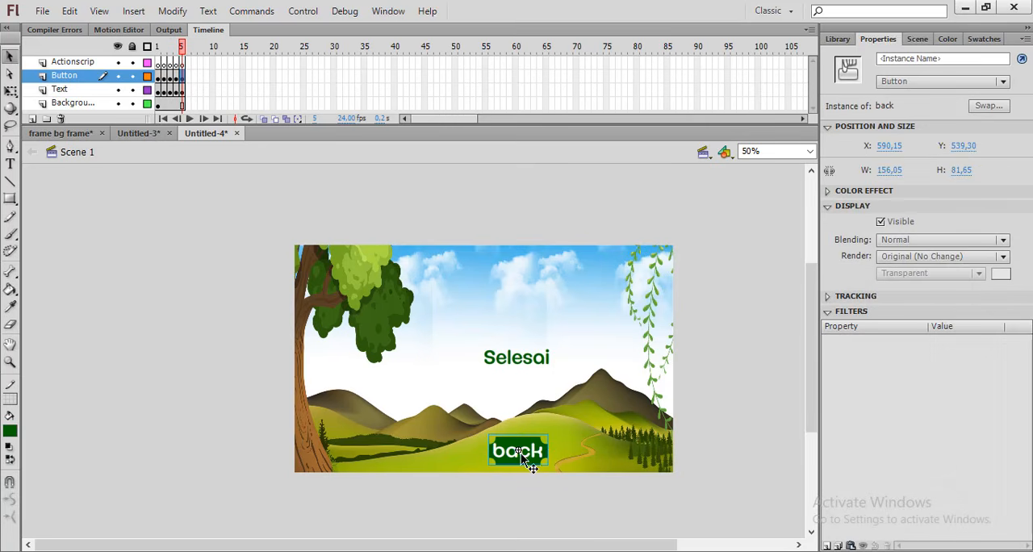
click(744, 383)
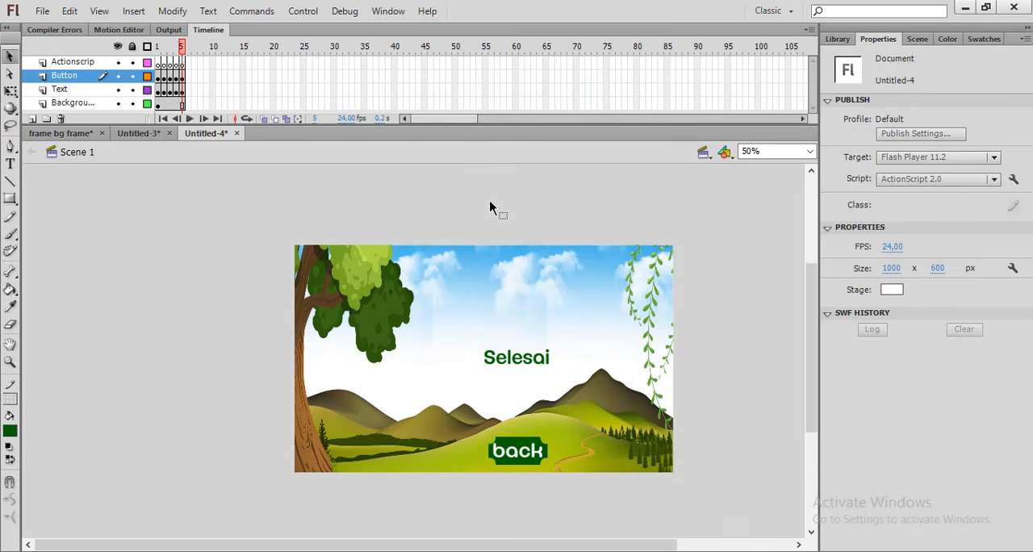
Test the movie to see how its pages play, and close the preview
key(ctrl+Return)
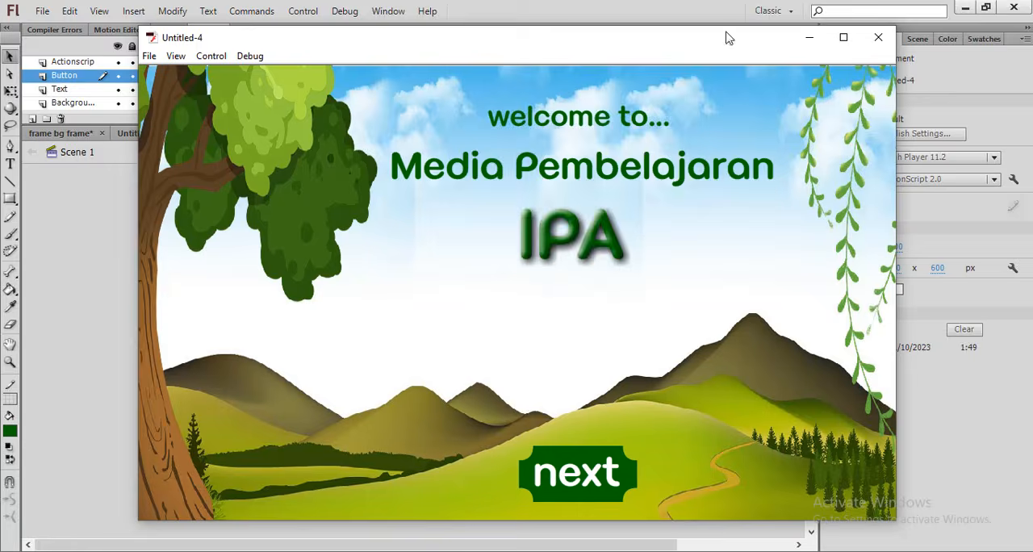
click(878, 39)
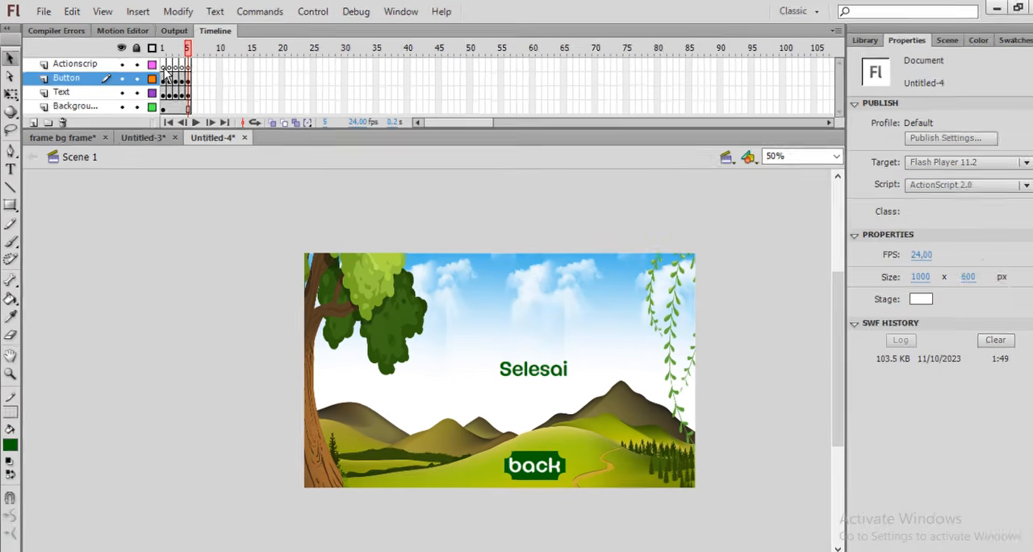
Add the frame action stop(); to frame 1 of the Actionscrip layer
click(164, 64)
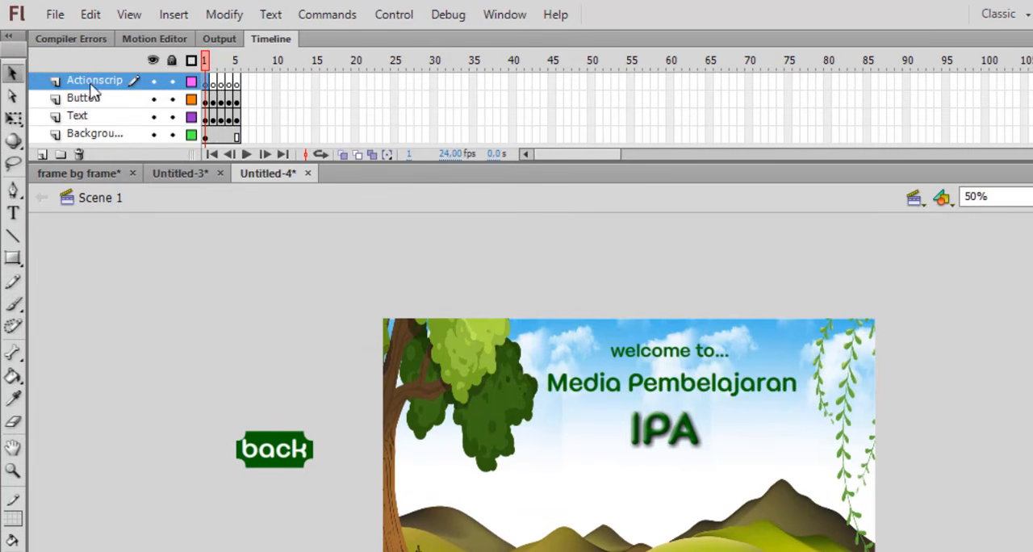
right_click(207, 84)
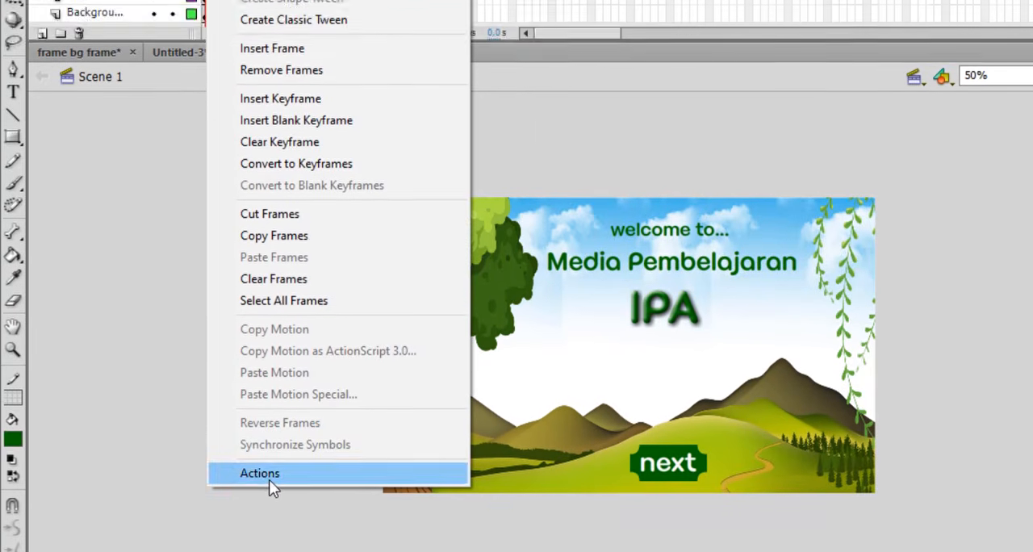
click(266, 431)
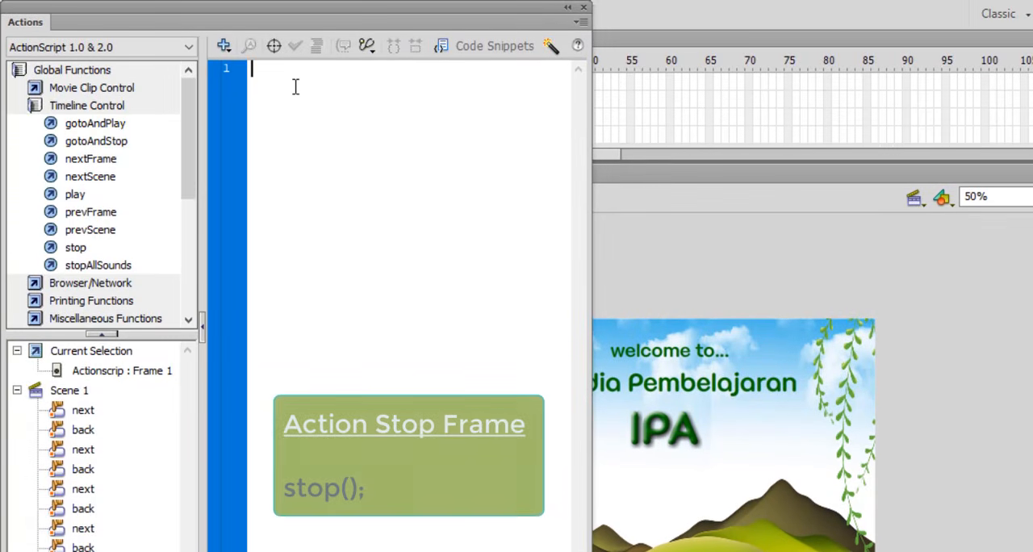
click(295, 87)
text(stop();)
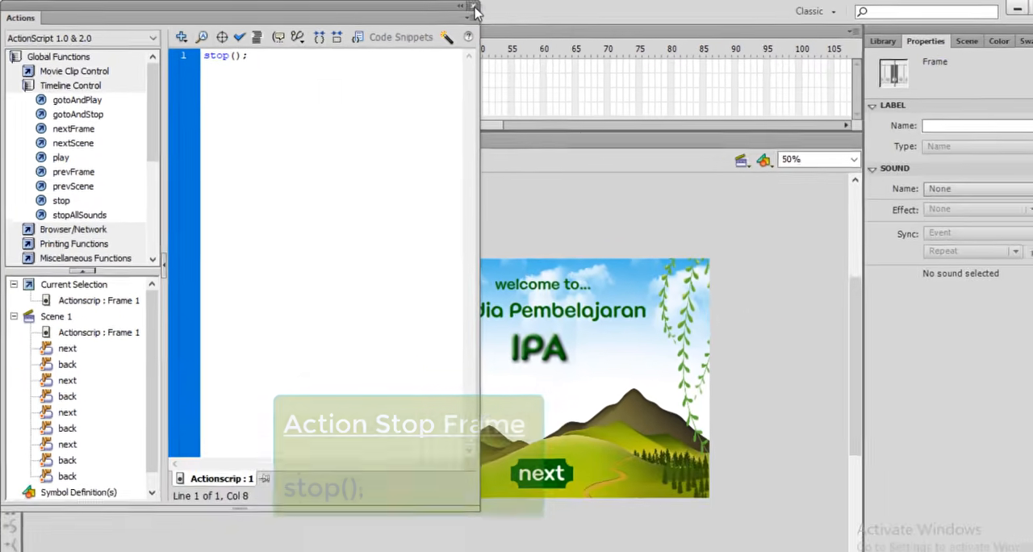
click(583, 8)
click(204, 246)
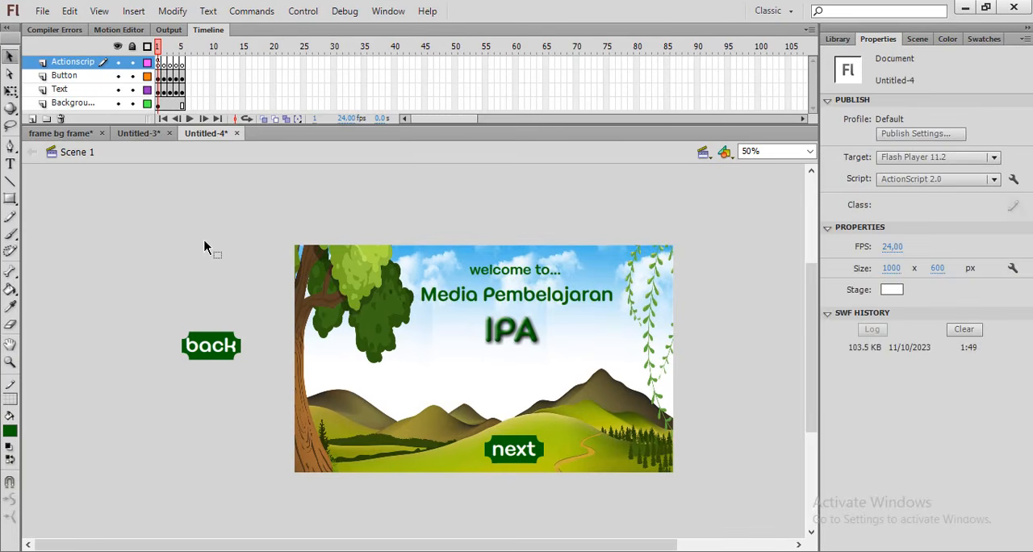
Test the movie by going forward and back through its pages with the next and back buttons up to "Selesai", and close the preview
key(ctrl+Return)
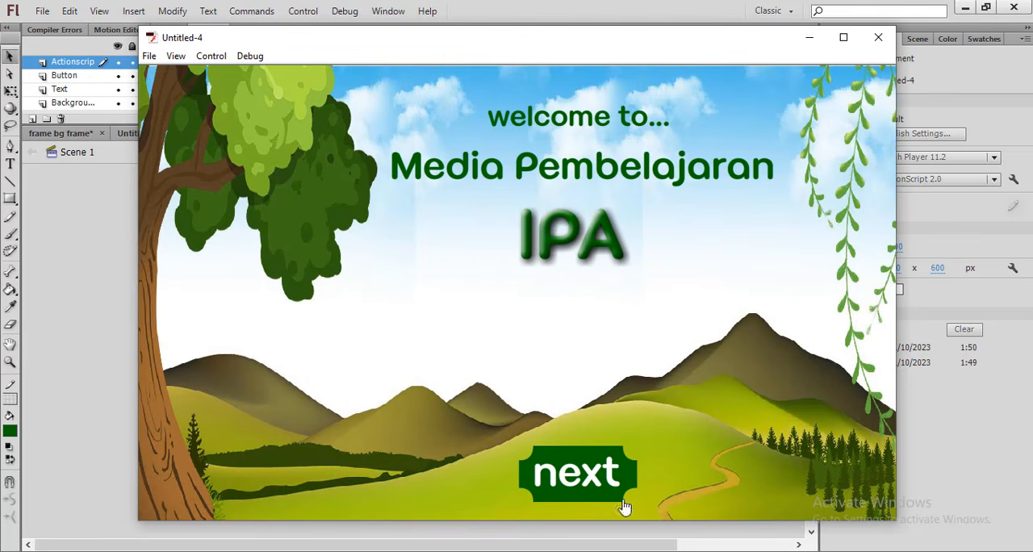
click(581, 485)
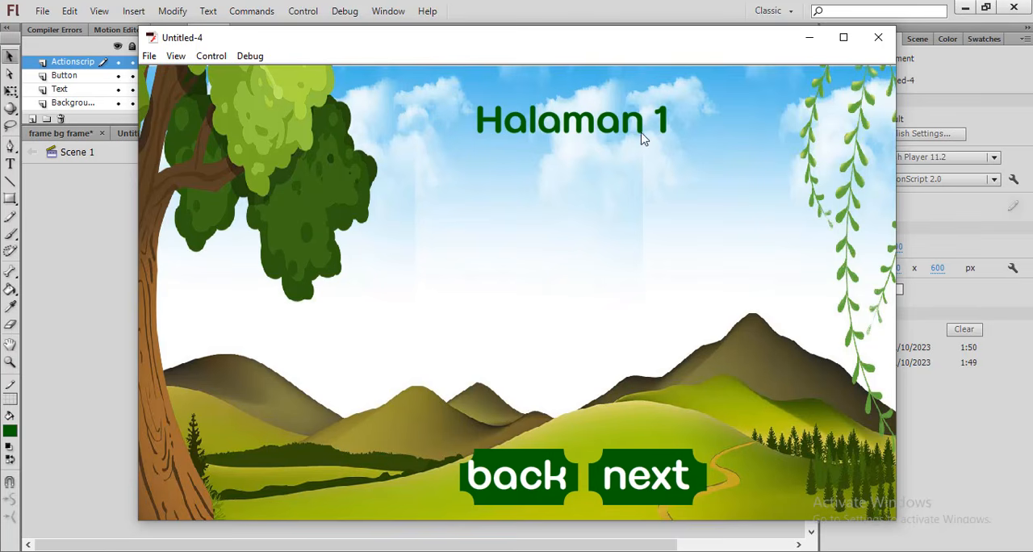
click(654, 478)
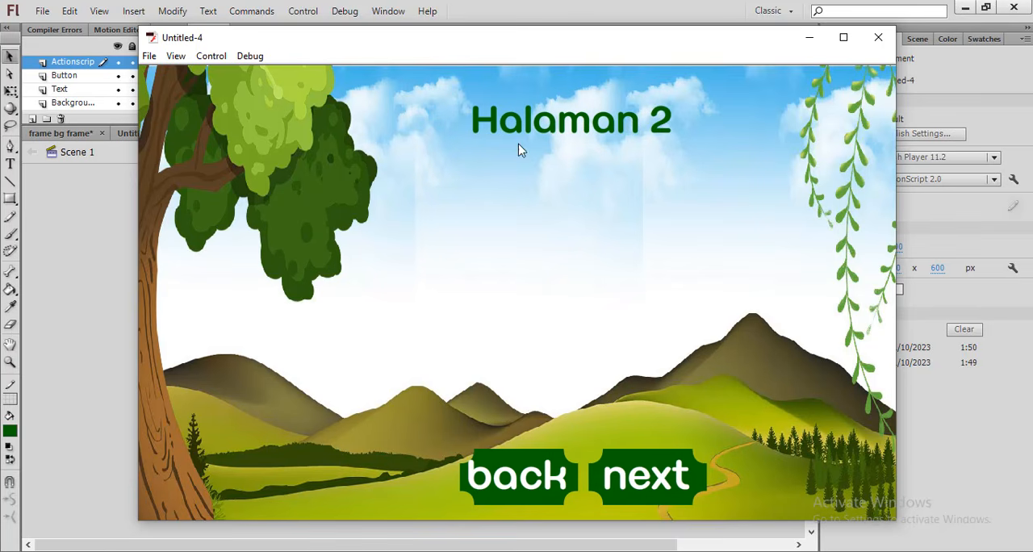
click(519, 478)
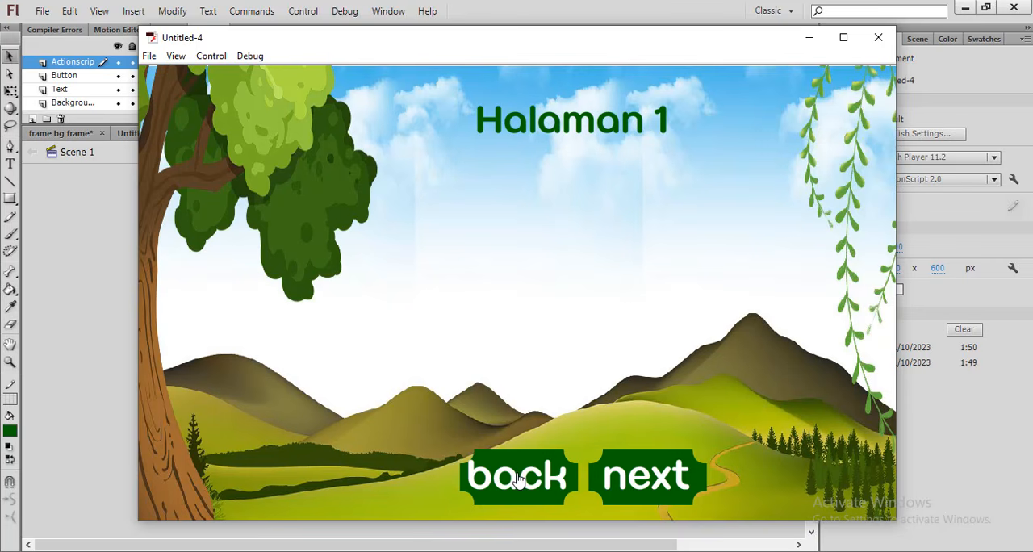
click(663, 481)
click(665, 480)
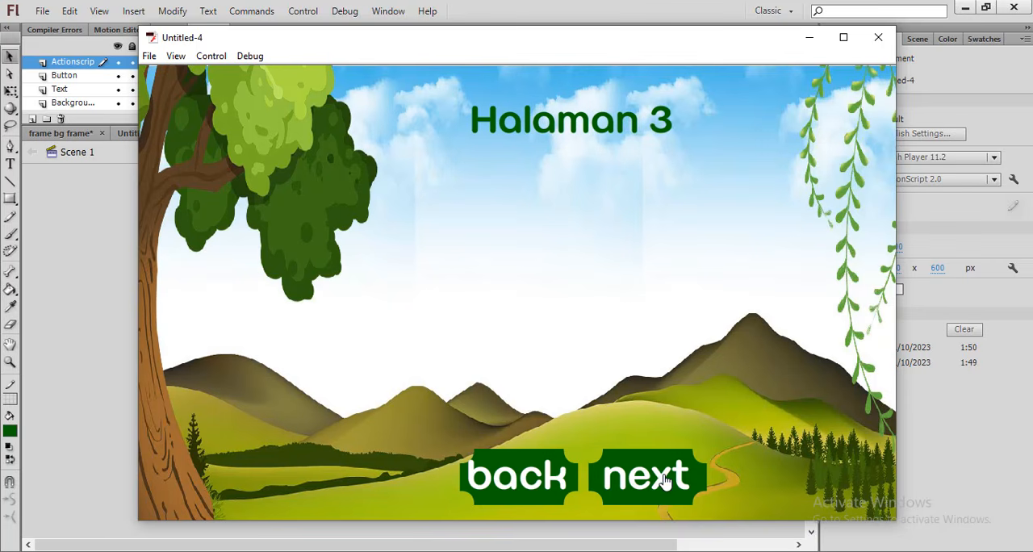
click(663, 481)
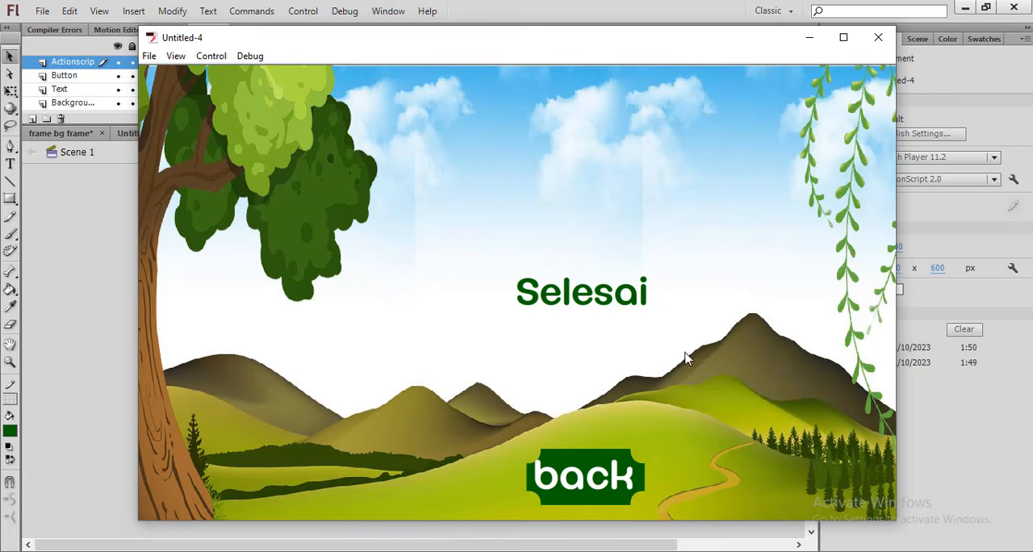
click(585, 482)
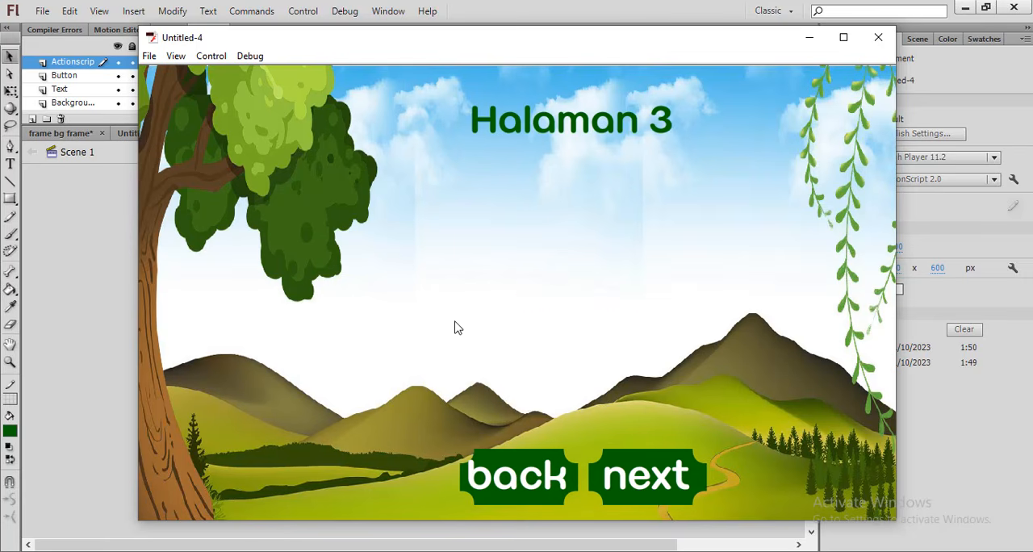
click(879, 37)
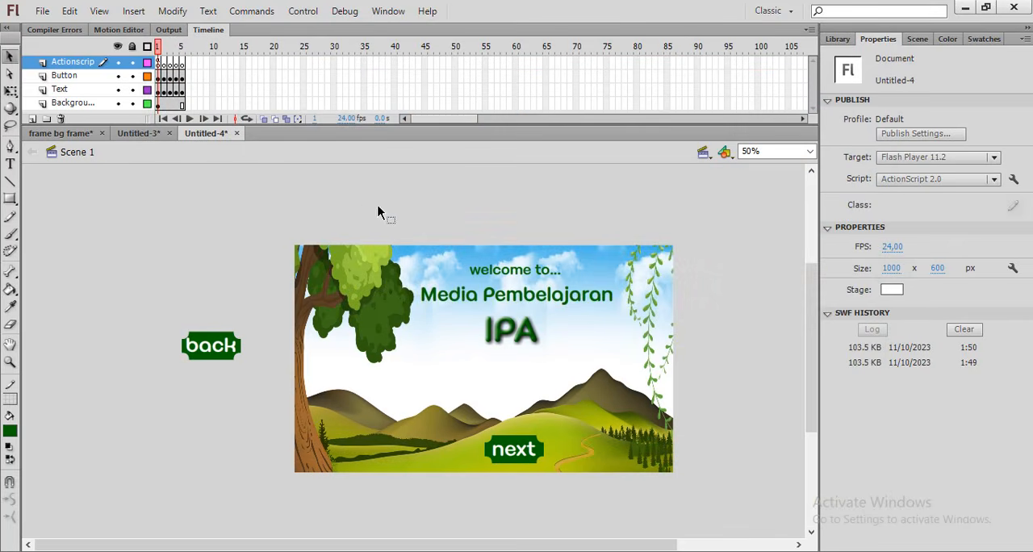
Delete the stray "back" button lying beside the stage in frame 1
click(207, 345)
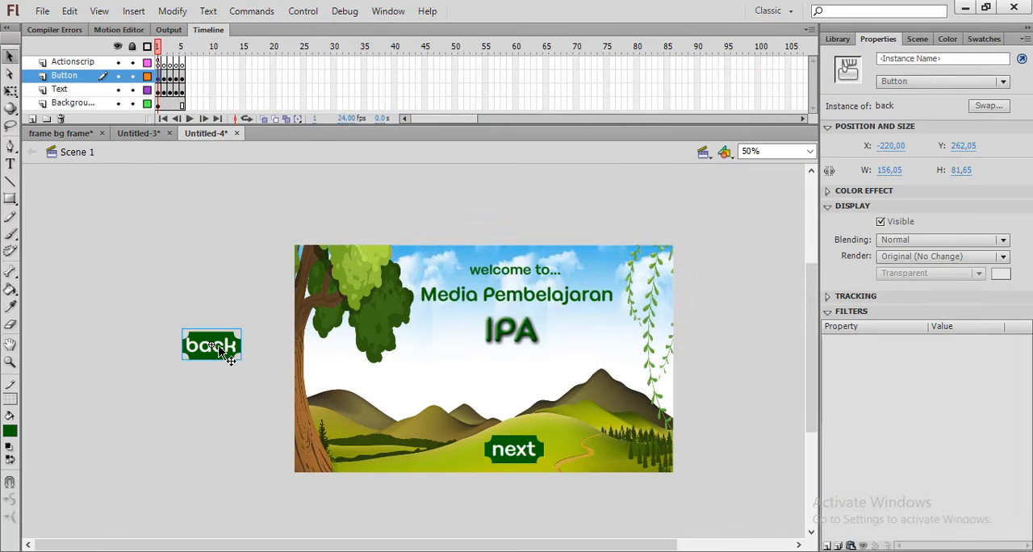
key(Delete)
click(179, 103)
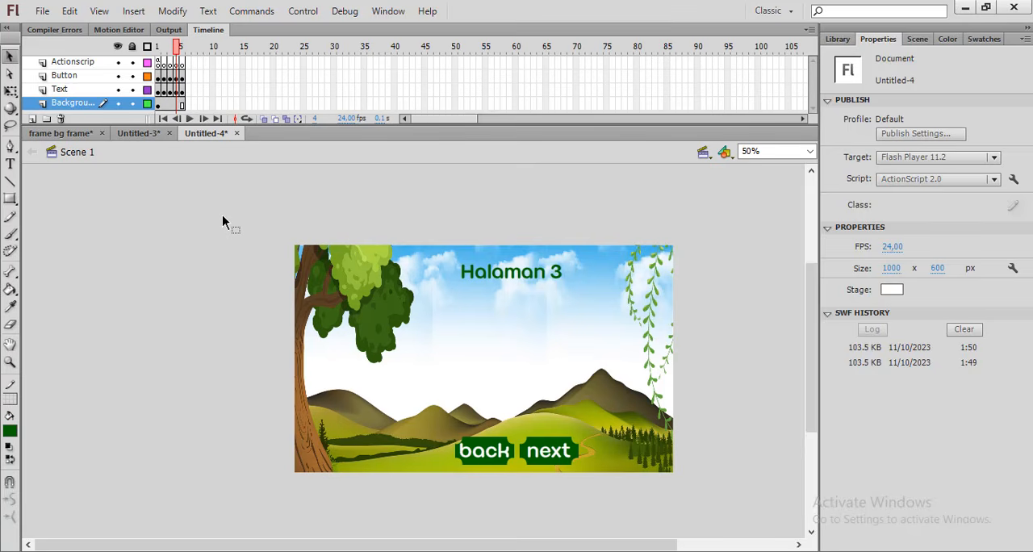
click(165, 105)
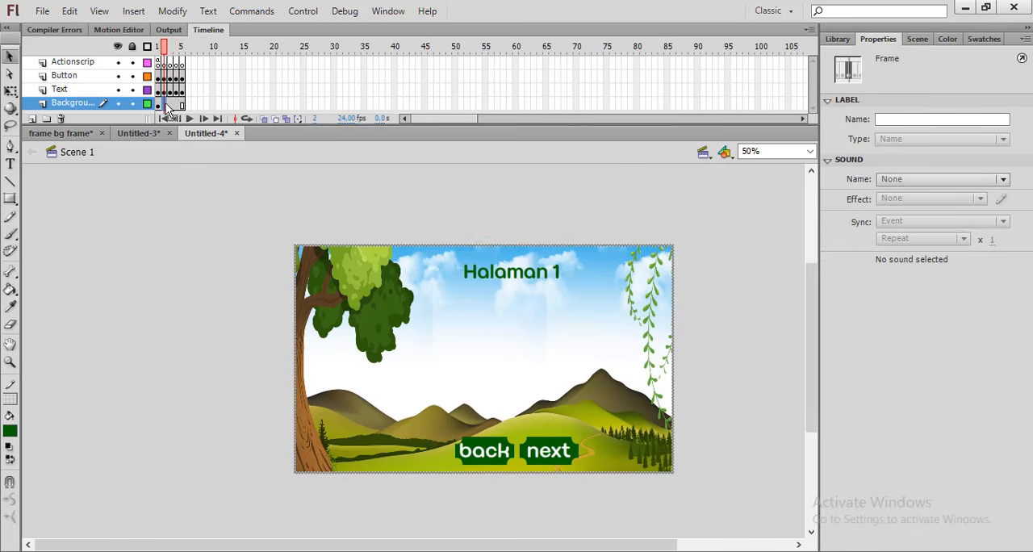
click(724, 280)
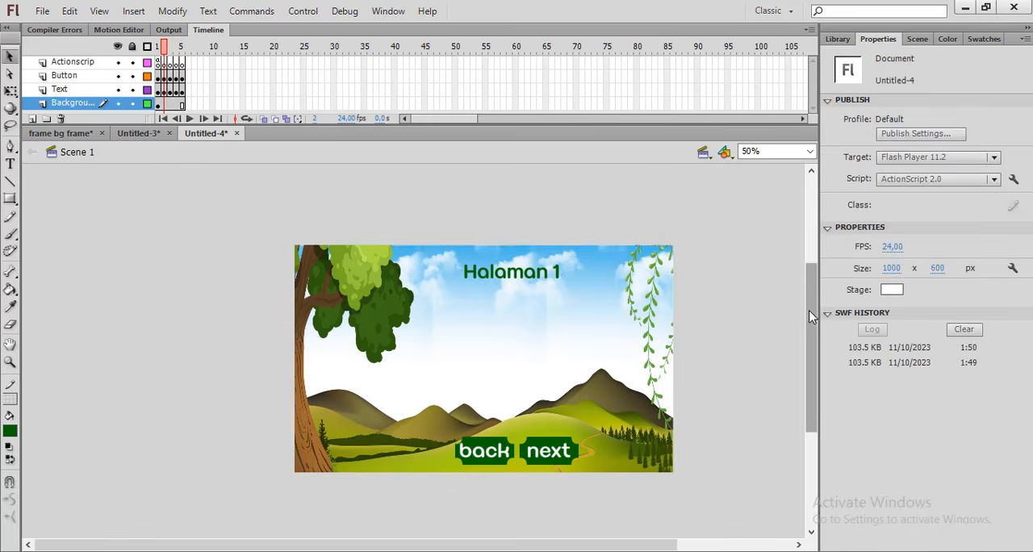
drag(811, 310, 816, 322)
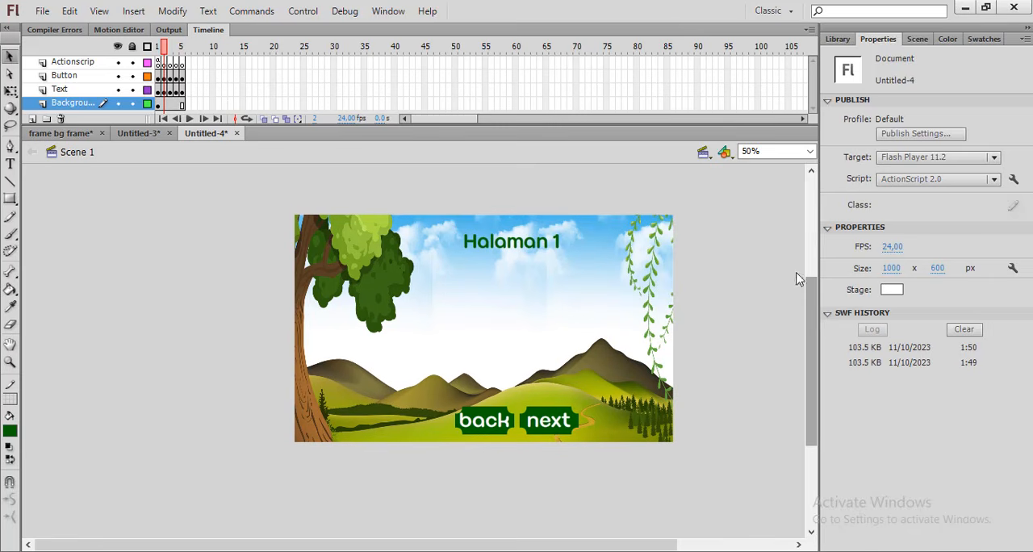